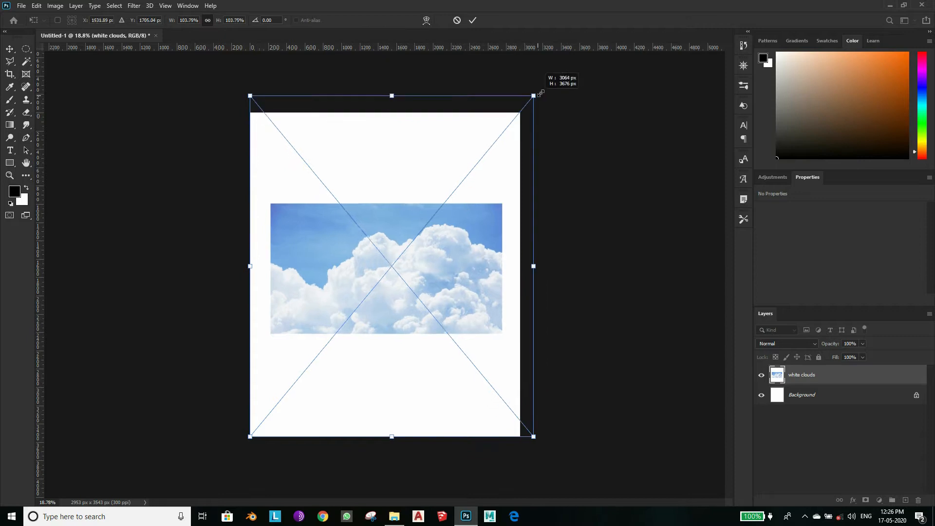
- Scale the placed white clouds image to about 8494 by 10191 px and position it so the clouds cover the whole canvas
scroll(360, 339, "down", 4)
left_click_drag(277, 391, 248, 478)
left_click_drag(371, 312, 368, 274)
left_click_drag(231, 442, 175, 510)
left_click_drag(335, 263, 334, 203)
scroll(334, 203, "down", 4)
left_click_drag(240, 393, 186, 461)
left_click_drag(344, 349, 344, 328)
left_click_drag(186, 439, 161, 466)
left_click_drag(388, 319, 388, 308)
scroll(166, 461, "down", 3)
left_click_drag(458, 123, 500, 83)
left_click_drag(415, 238, 404, 259)
left_click(472, 20)
scroll(426, 219, "up", 5)
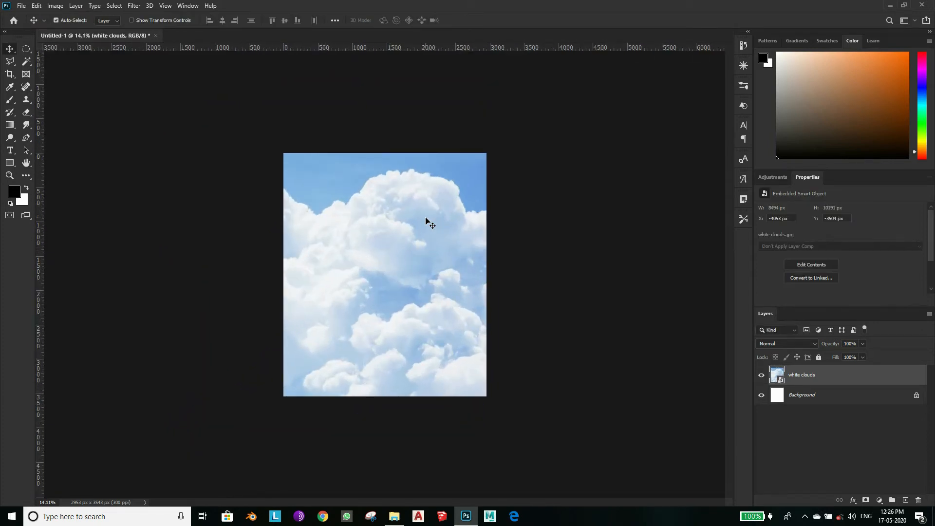
- Rasterize and duplicate the white clouds layer, leaving the copy hidden
right_click(816, 379)
left_click(734, 267)
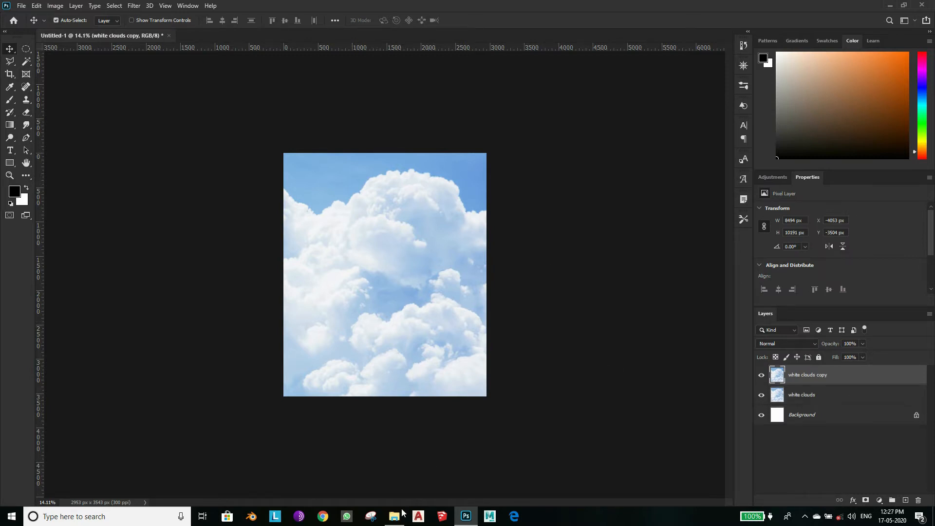
left_click(761, 375)
- Place the black clouds image, scale it to about 5213 by 6255 px over the canvas, and rasterize it
left_click(394, 516)
left_click_drag(130, 73, 423, 277)
left_click_drag(295, 384, 239, 449)
left_click_drag(469, 171, 541, 87)
left_click_drag(479, 231, 458, 241)
left_click(473, 22)
right_click(811, 377)
left_click(706, 262)
- Move the black clouds layer beneath the white clouds copy, and show the copy at 47% opacity
left_click_drag(811, 376, 823, 403)
left_click(762, 376)
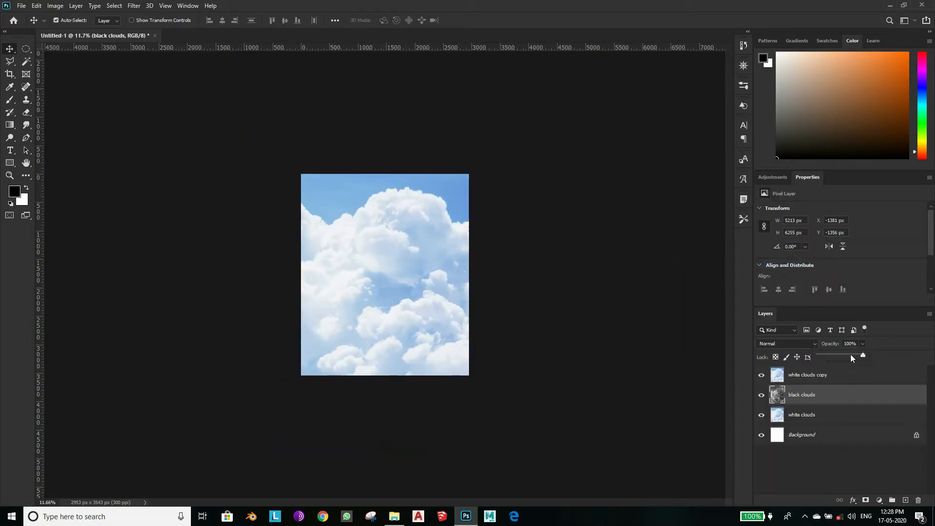
left_click_drag(847, 355, 839, 357)
left_click(847, 378)
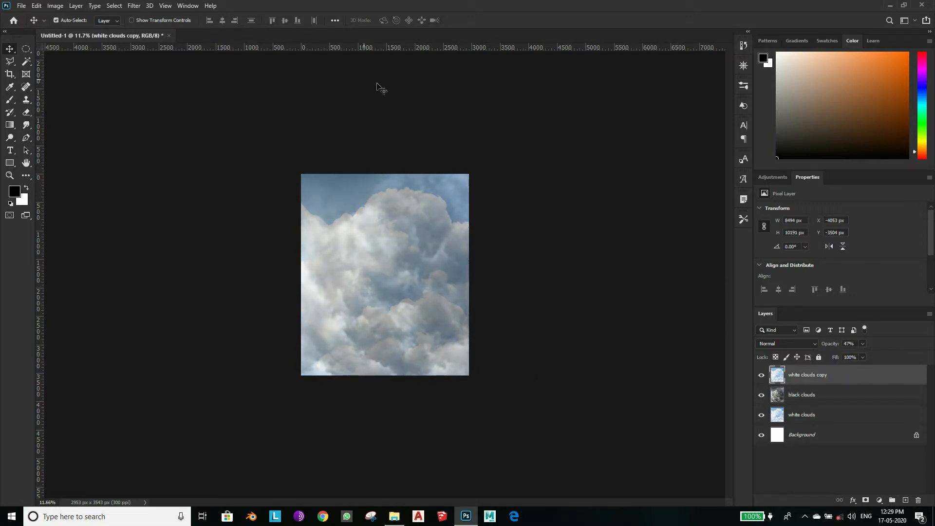
- Add a Curves adjustment layer above the clouds and raise the middle of the curve slightly to brighten them
left_click(774, 179)
left_click(803, 197)
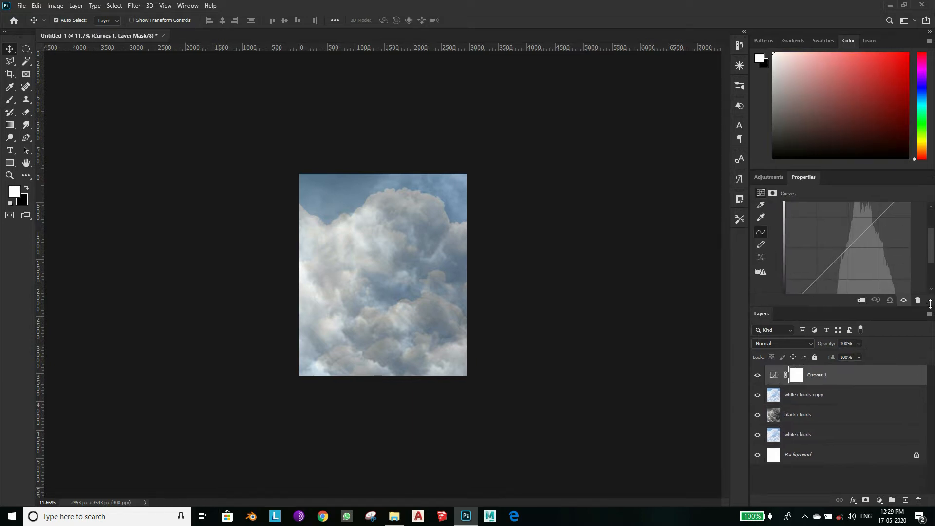
left_click_drag(919, 303, 919, 329)
mouse_move(841, 256)
left_mouse_down()
mouse_move(844, 264)
mouse_move(843, 250)
left_mouse_up()
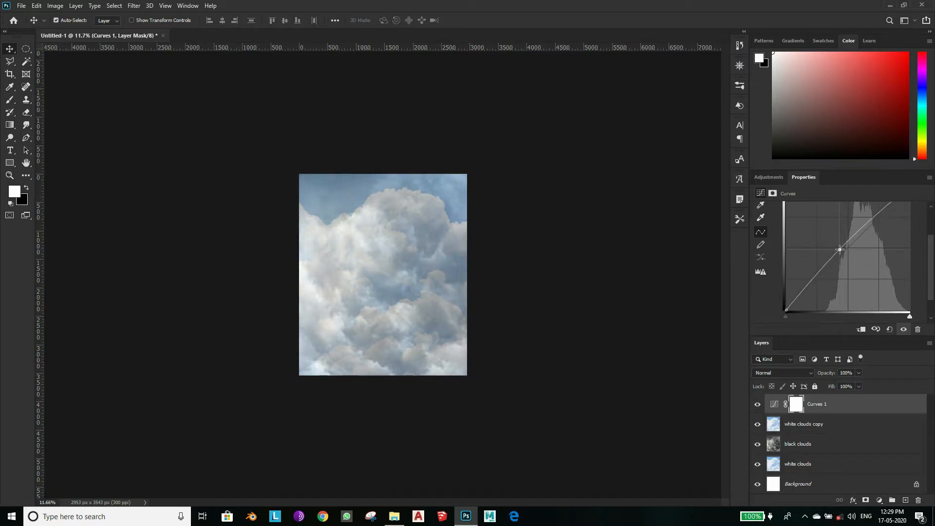
- Create a new 25 by 30 cm document at 300 ppi
left_click(21, 5)
left_click(22, 17)
left_click(364, 161)
left_click(652, 402)
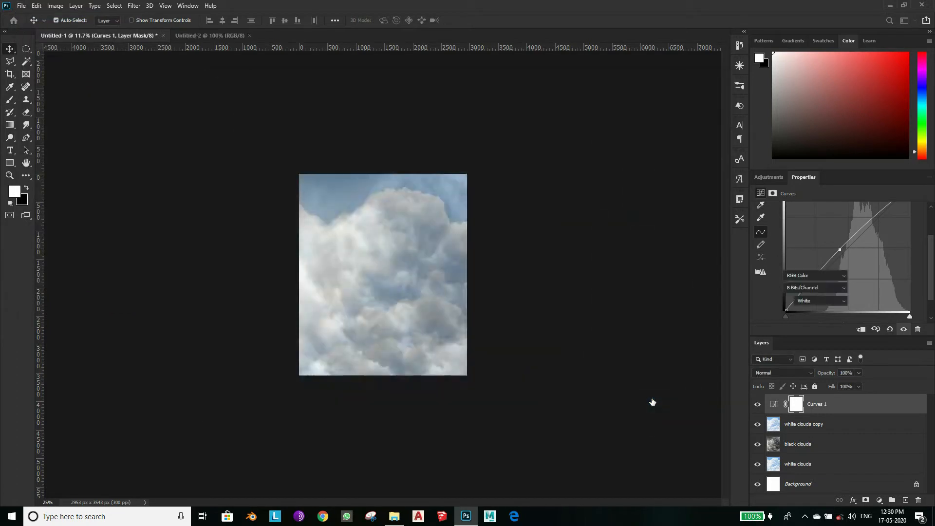
- Place the bow and arrow image in the new document
left_click(394, 516)
left_click_drag(182, 73, 405, 218)
left_click(470, 21)
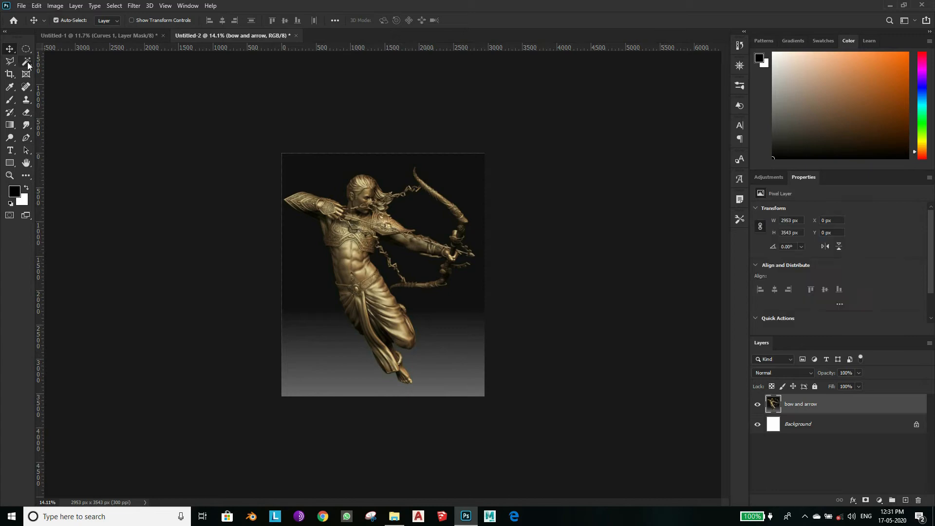
left_click(26, 61)
left_click(351, 254)
scroll(382, 275, "up", 2)
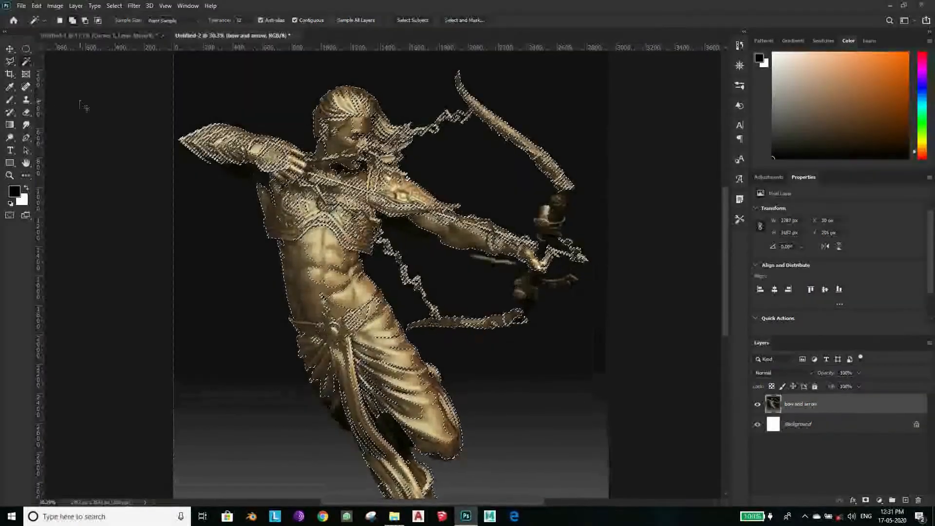
key("ctrl+d")
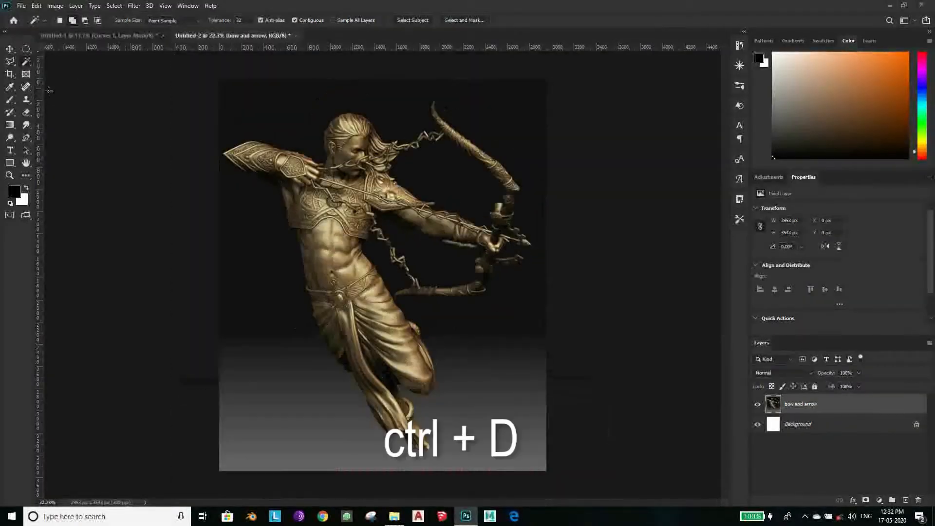
- Select the archer figure and most of his bow with the Quick Selection tool
right_click(26, 61)
left_click(74, 74)
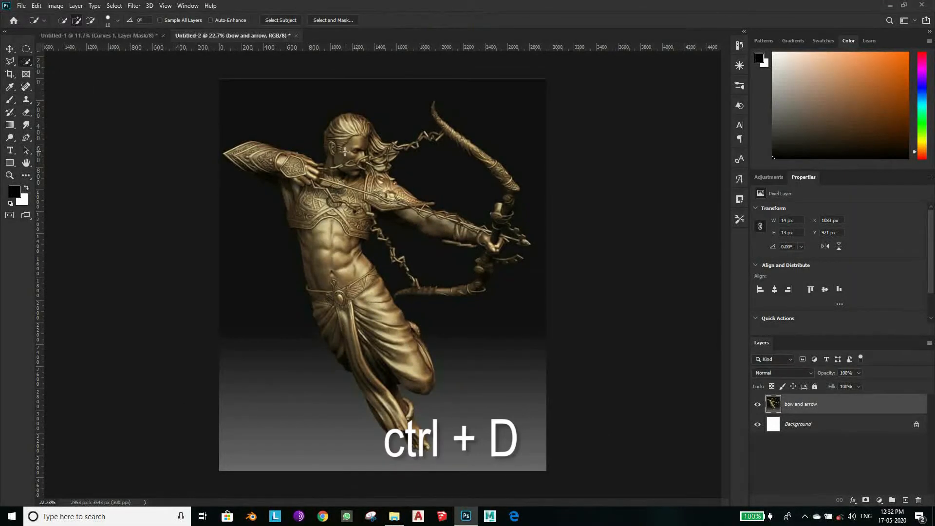
mouse_move(354, 177)
left_mouse_down()
mouse_move(338, 227)
mouse_move(347, 277)
left_mouse_up()
left_click_drag(419, 388, 417, 392)
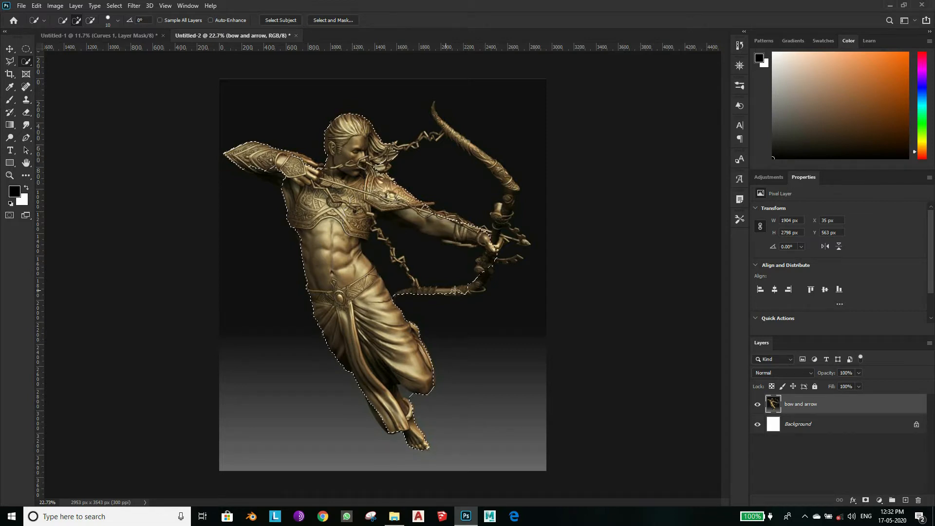
left_click_drag(434, 117, 509, 177)
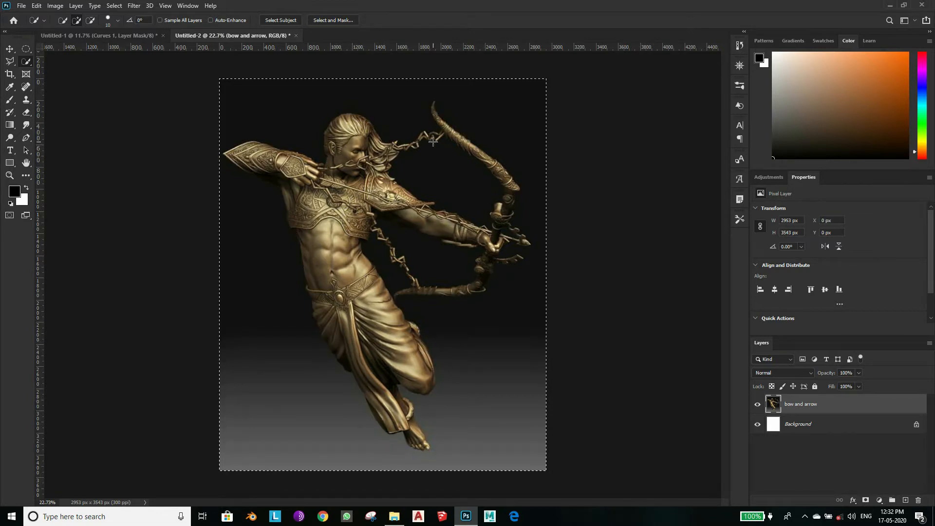
left_click_drag(355, 146, 347, 123)
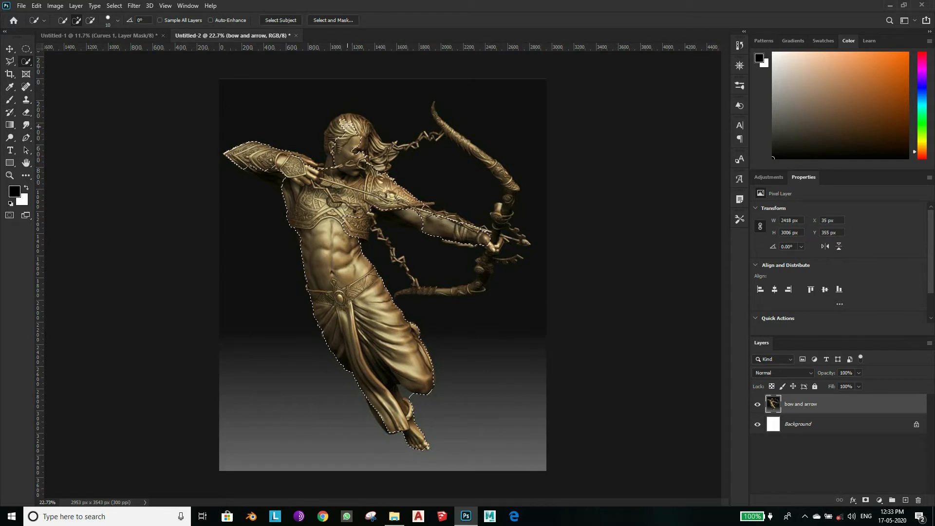
left_click_drag(447, 136, 504, 180)
key("ctrl+a")
key("ctrl+z")
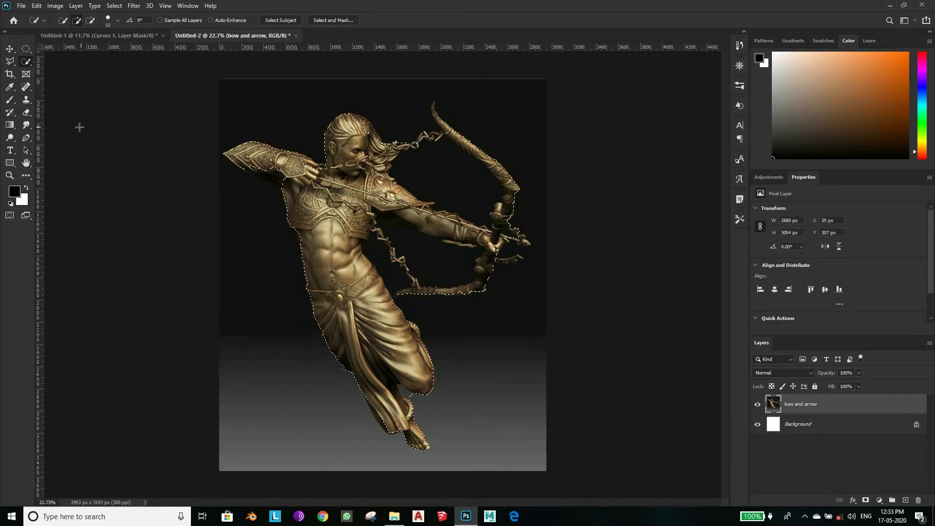
- Add the upper tip of the bow to the existing selection with the Polygonal Lasso tool
left_click(11, 61)
scroll(423, 130, "up", 5)
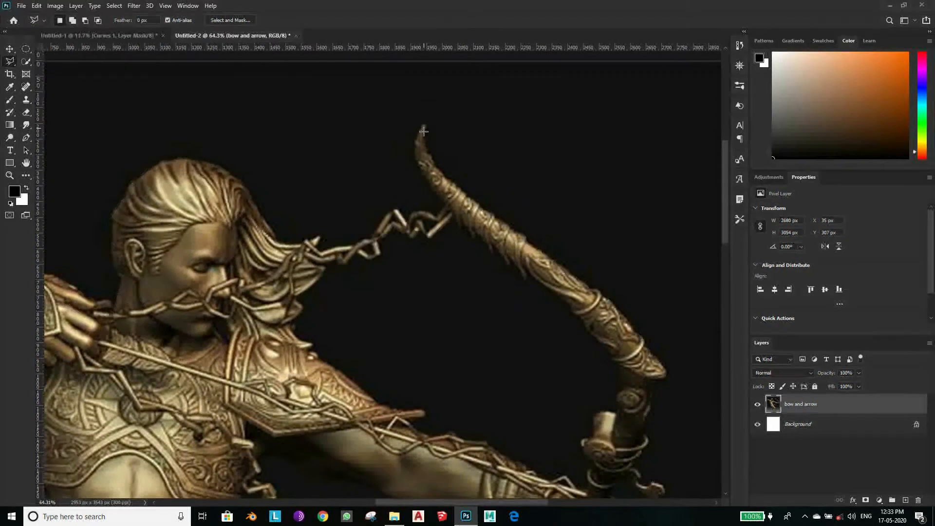
key("Escape")
left_click(73, 20)
left_click(425, 128)
left_click(425, 144)
left_click(429, 158)
left_click(496, 217)
left_click(512, 242)
left_click(489, 242)
left_click(456, 215)
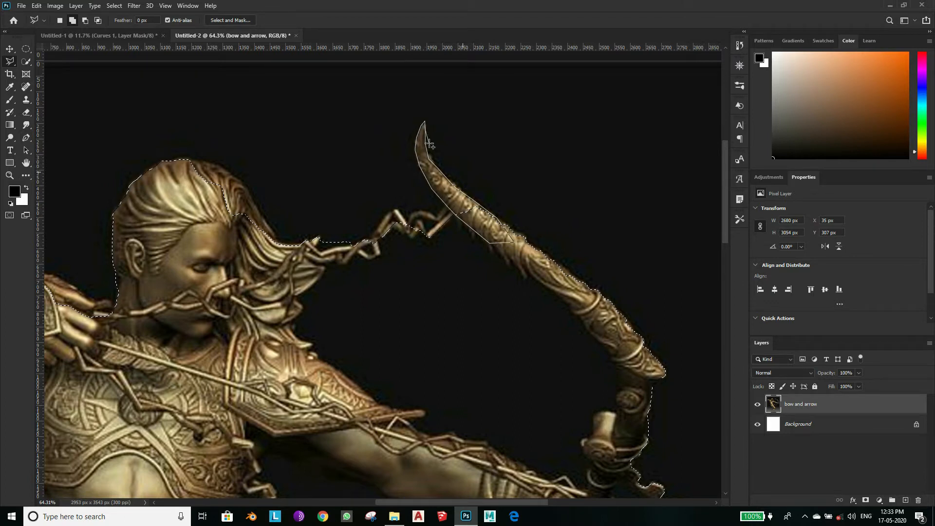
left_click(425, 125)
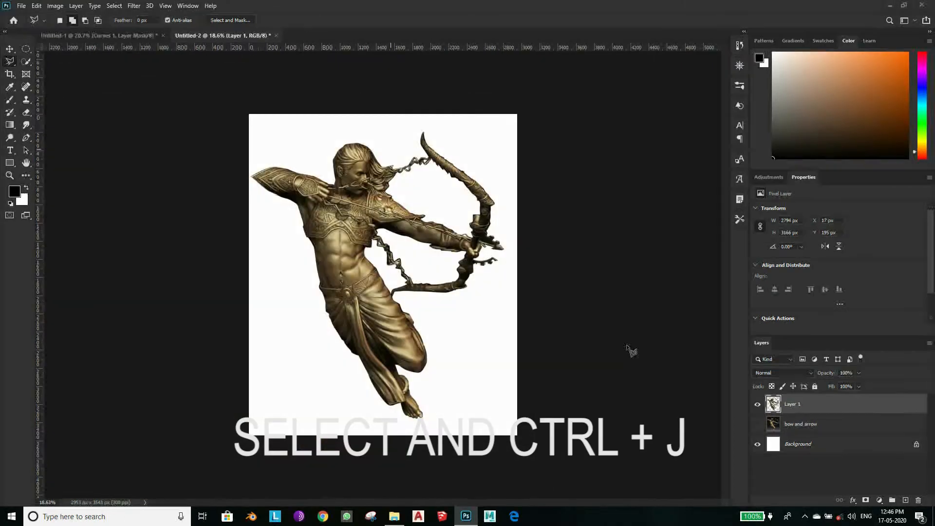
- Copy the cut-out archer layer into the clouds document, keeping the original bow and arrow layer hidden
left_click(757, 424)
left_click(758, 424)
left_click_drag(798, 403, 356, 272)
- Scale the archer down to about 1146 by 1441 px and position it in the upper-left part of the sky
key("ctrl+t")
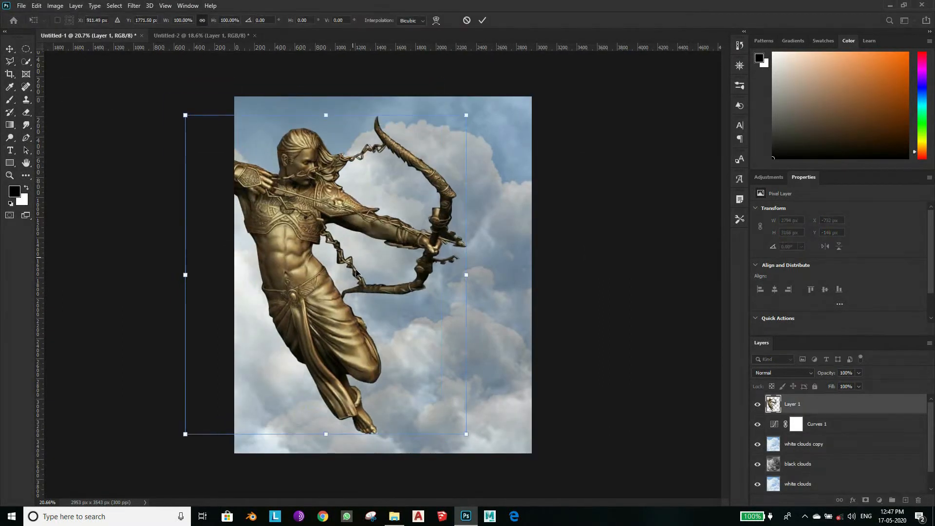
left_click_drag(467, 434, 338, 288)
left_click_drag(292, 204, 322, 265)
left_click_drag(379, 354, 368, 378)
left_click_drag(206, 341, 221, 326)
left_click_drag(267, 262, 269, 268)
mouse_move(365, 362)
left_mouse_down()
mouse_move(354, 367)
mouse_move(374, 211)
mouse_move(321, 242)
mouse_move(331, 236)
left_mouse_up()
left_click(482, 20)
- Create another 2953 by 3543 px document at 300 ppi
left_click(22, 6)
left_click(29, 19)
left_click(660, 401)
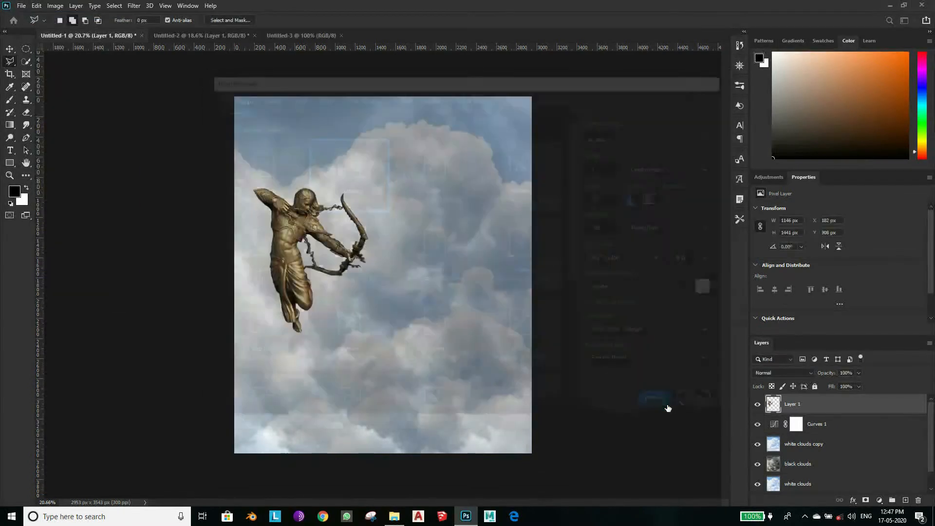
- Place the Ice texture image in the new document and rasterize its layer
left_click(394, 516)
left_click_drag(335, 69, 415, 276)
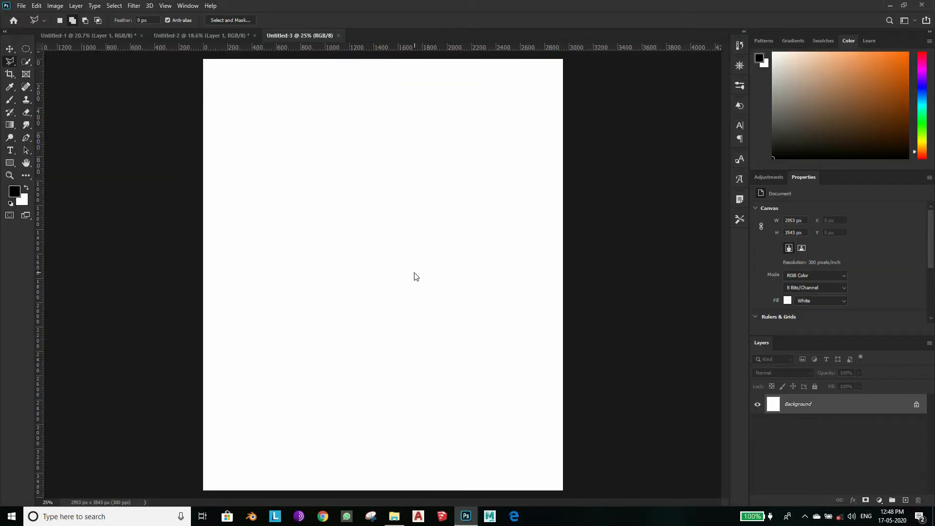
scroll(586, 478, "down", 4)
left_click(474, 20)
scroll(422, 207, "down", 1)
right_click(823, 409)
left_click(713, 267)
- Copy the ice texture layer into the clouds document over the archer and clip it to the archer layer
left_click_drag(828, 406, 423, 289)
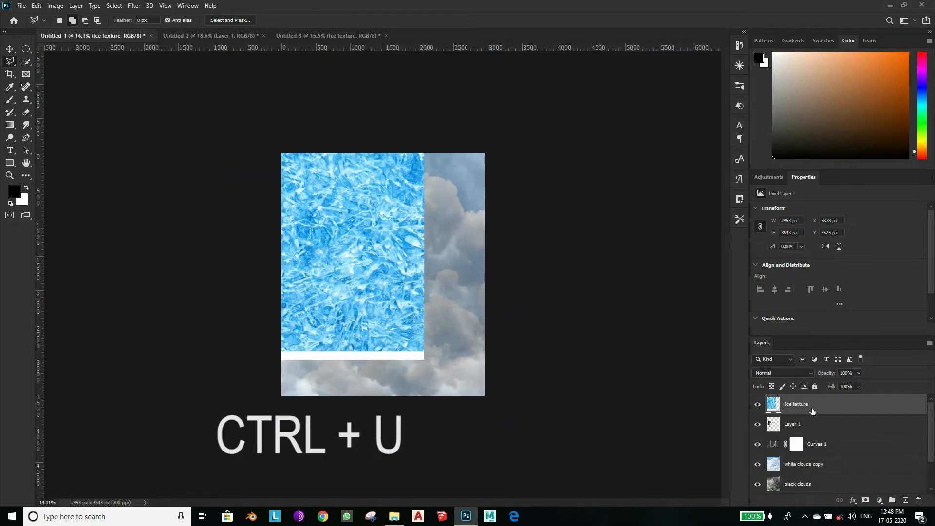
right_click(812, 411)
left_click(838, 183)
- Put a duplicate of the archer layer above the ice texture, with the texture clipped to the original archer
right_click(803, 424)
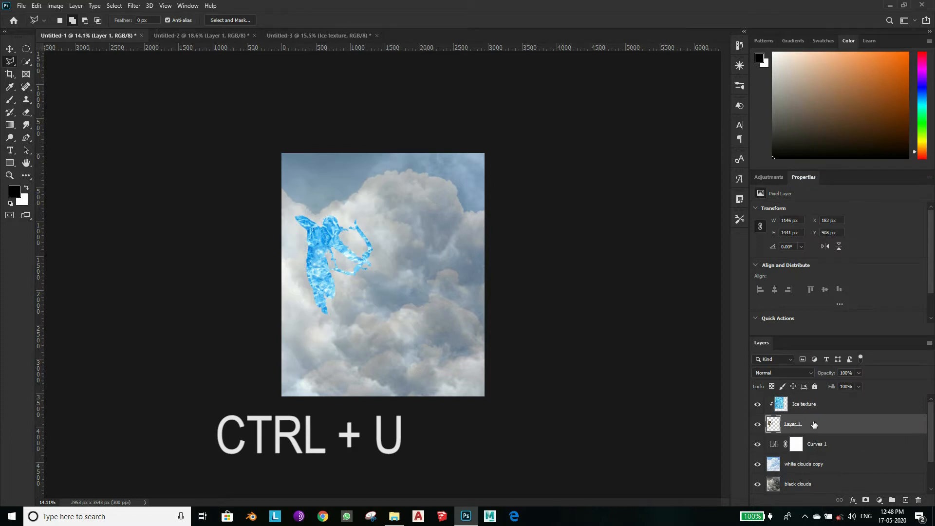
left_click(618, 378)
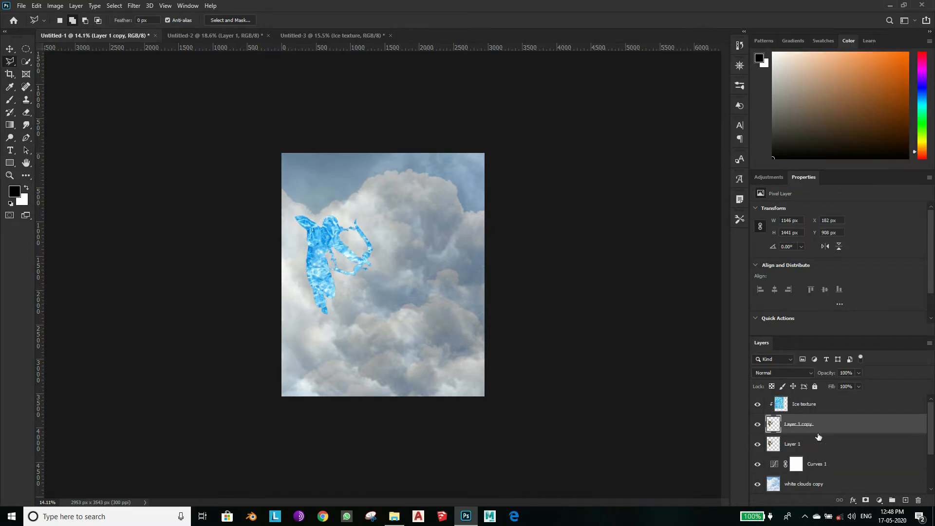
key("ctrl+j")
right_click(827, 428)
left_click(821, 207)
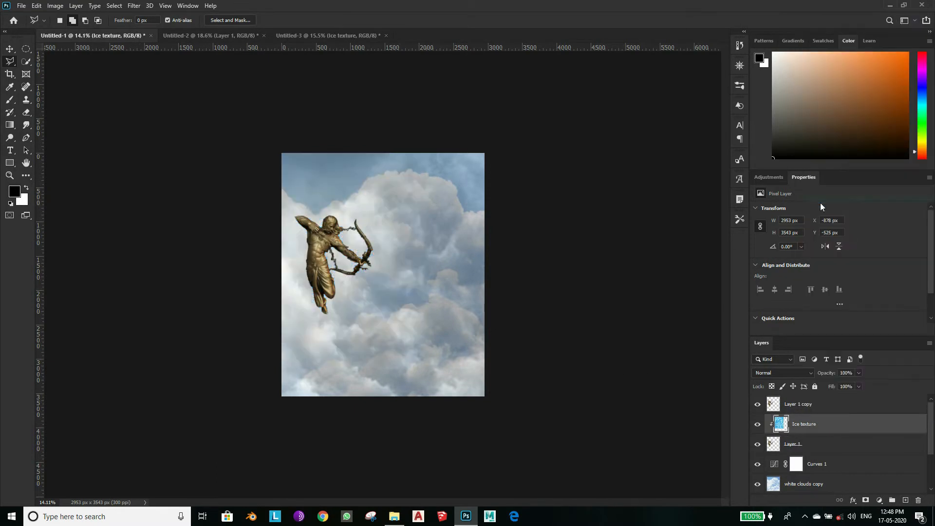
- Set the duplicated archer layer's opacity to 50%
left_click(836, 405)
left_click(859, 373)
left_click_drag(837, 384, 832, 385)
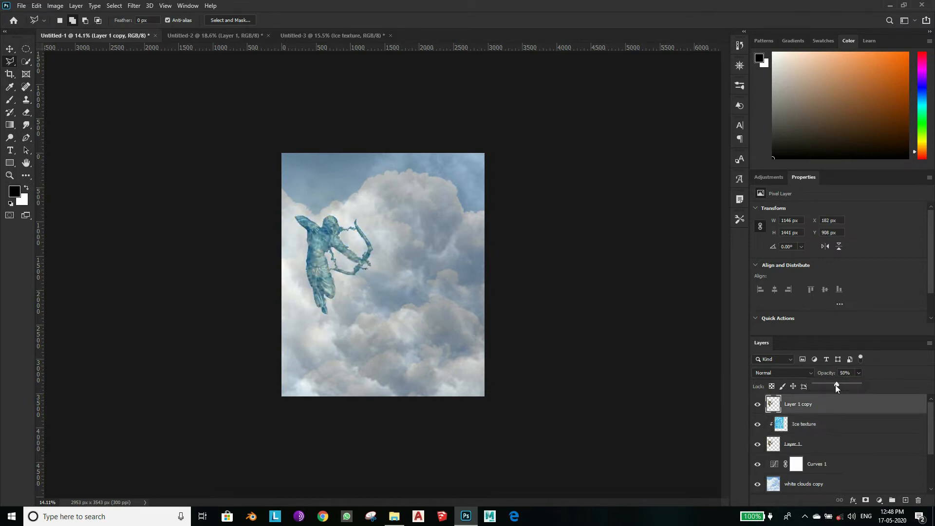
- Close the bow and arrow document without saving it
left_click(267, 35)
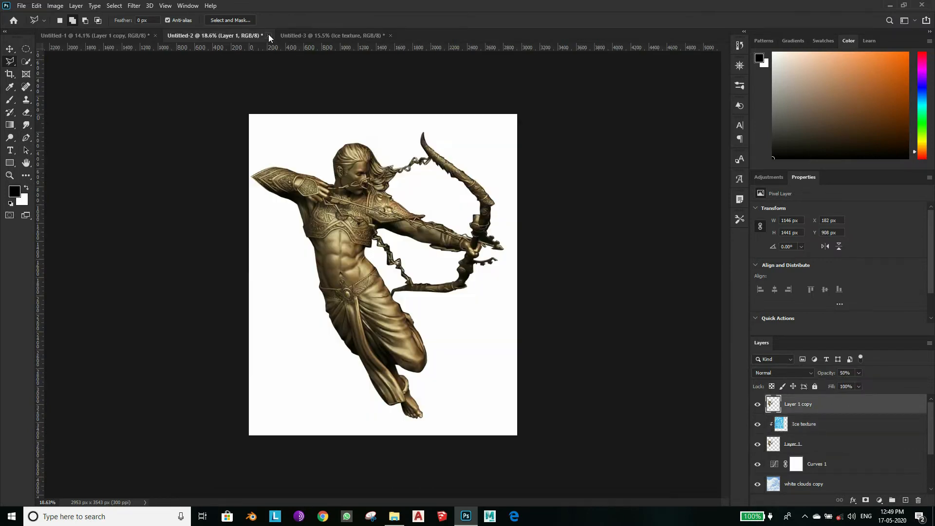
left_click(463, 193)
left_click(21, 5)
left_click(30, 27)
left_click(614, 73)
- Create a new document from the 25 by 30 cm, 300 ppi preset
left_click(21, 6)
left_click(29, 18)
left_click(346, 183)
left_click(660, 403)
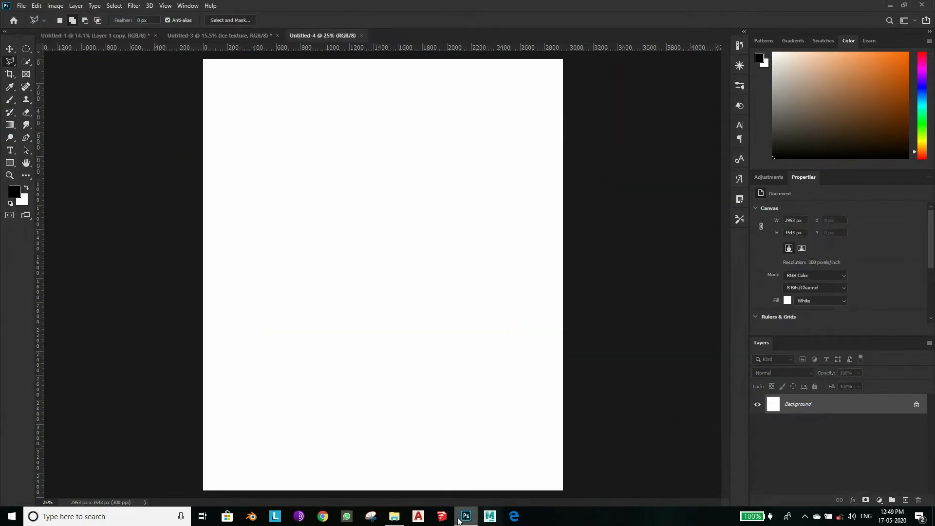
- Place the spectator image in the new document, enlarged to about 2863 by 3666 px
left_click(395, 516)
left_click_drag(389, 68, 411, 284)
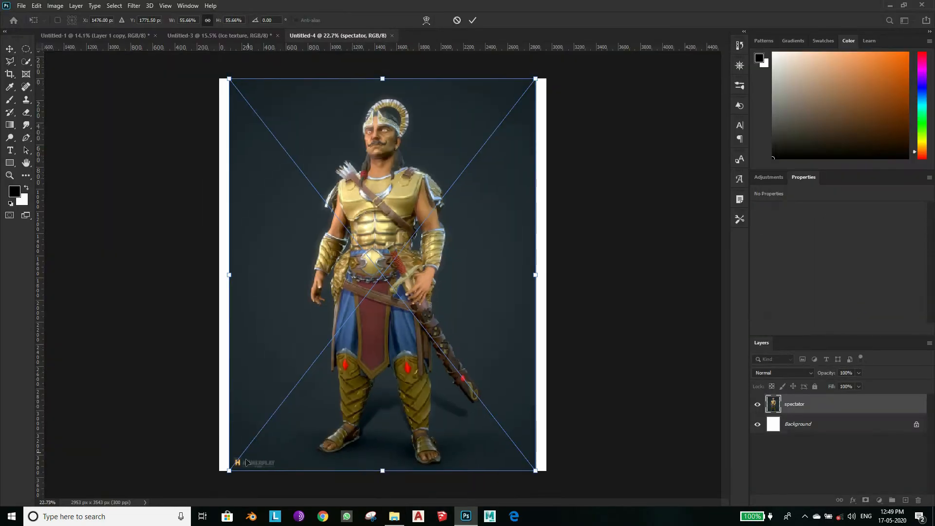
left_click_drag(301, 398, 306, 398)
left_click(471, 22)
- Select the standing warrior, including his hand and sword, with the Quick Selection tool
key("w")
left_click_drag(416, 450, 354, 356)
mouse_move(335, 450)
left_mouse_down()
mouse_move(338, 272)
mouse_move(383, 171)
left_mouse_up()
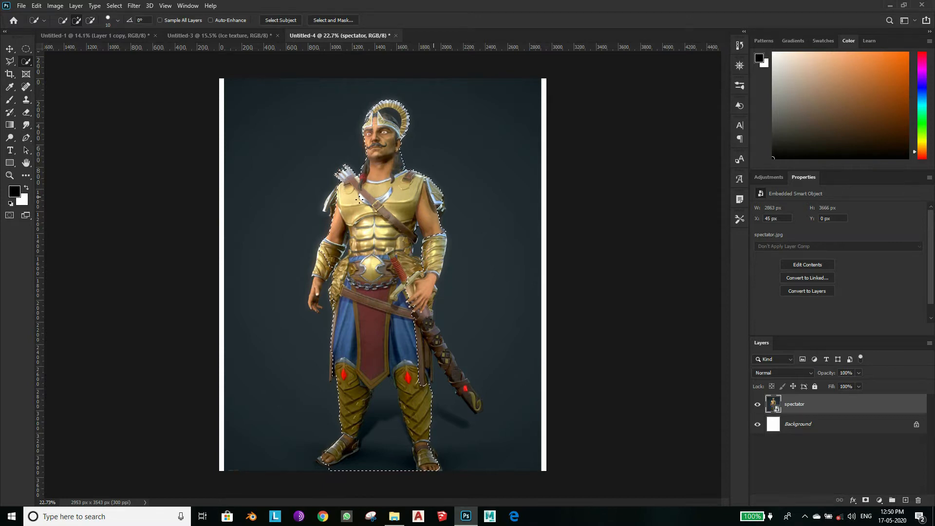
left_click_drag(325, 255, 315, 305)
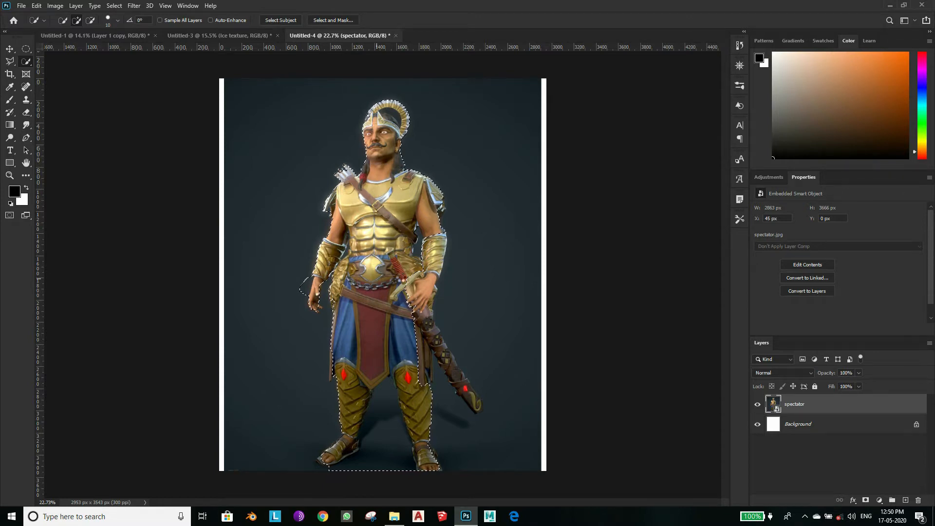
left_click_drag(414, 347, 467, 397)
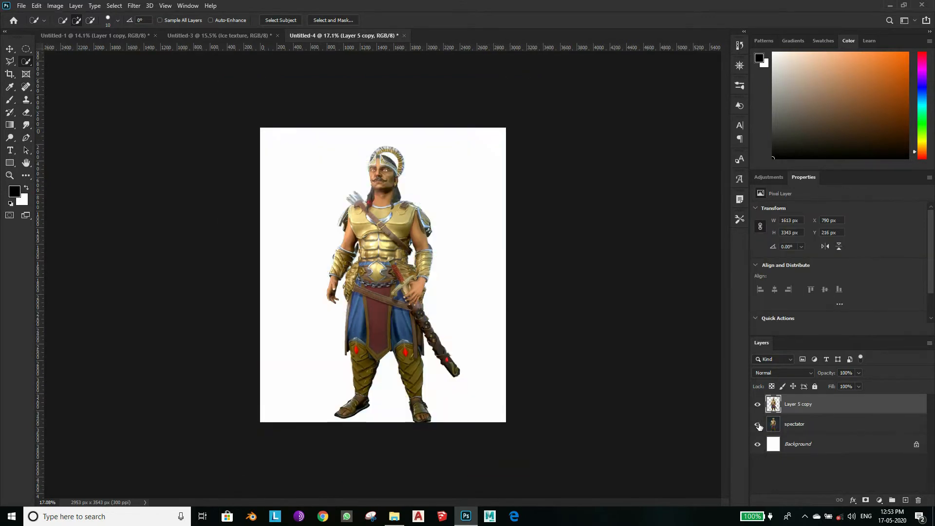
- Copy the cut-out warrior layer into the clouds document and scale it down toward the canvas's lower-right area
left_click_drag(809, 414, 441, 283)
scroll(491, 306, "down", 1)
key("ctrl+t")
left_click_drag(373, 397, 405, 353)
left_click_drag(418, 303, 428, 318)
left_click_drag(460, 372, 419, 355)
left_click_drag(426, 263, 427, 262)
left_click_drag(438, 301, 436, 307)
left_click_drag(452, 371, 448, 373)
left_click_drag(459, 278, 456, 278)
left_click(482, 20)
- Rescale the warrior to about 594 by 1752 px and reposition it near the canvas's lower-right corner
scroll(463, 314, "up", 8)
key("ctrl+t")
left_click_drag(446, 256, 429, 237)
left_click_drag(494, 306, 503, 313)
scroll(504, 313, "down", 3)
left_click_drag(498, 254, 504, 237)
left_click_drag(491, 279, 491, 287)
left_click_drag(503, 438, 489, 405)
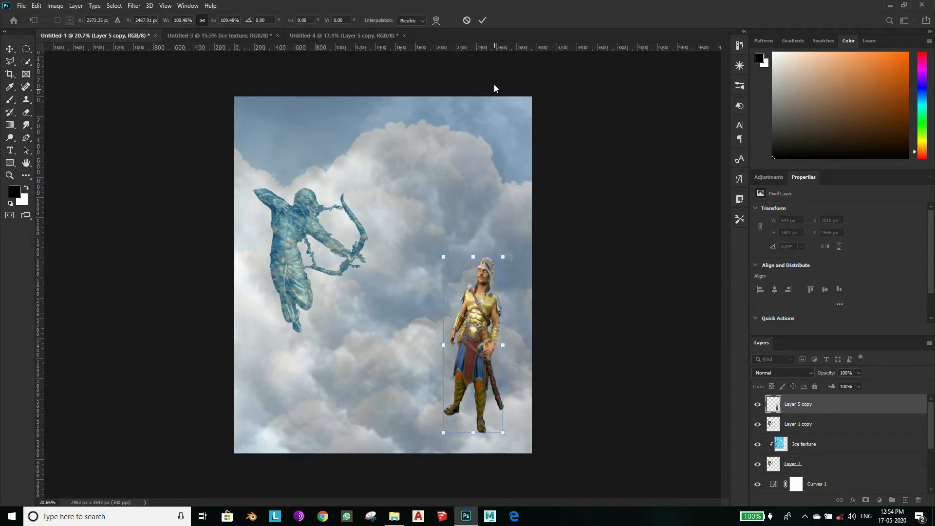
left_click(482, 20)
- Duplicate the warrior layer
key("w")
key("ctrl+j")
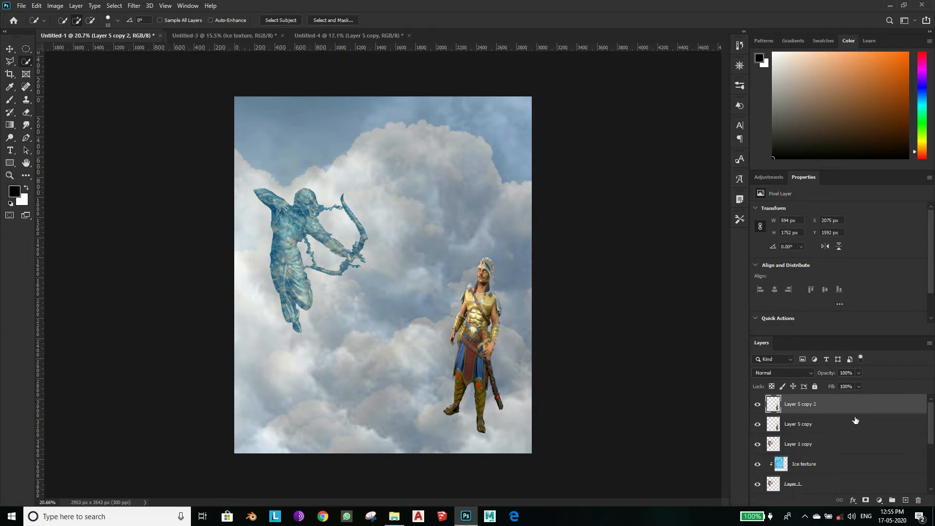
- Close the ice texture document without saving it
left_click(349, 36)
key("ctrl+shift+Tab")
key("ctrl+w")
left_click(464, 193)
- Create a new 25 x 30 cm RGB document at 300 ppi with a white background
left_click(21, 6)
left_click(29, 15)
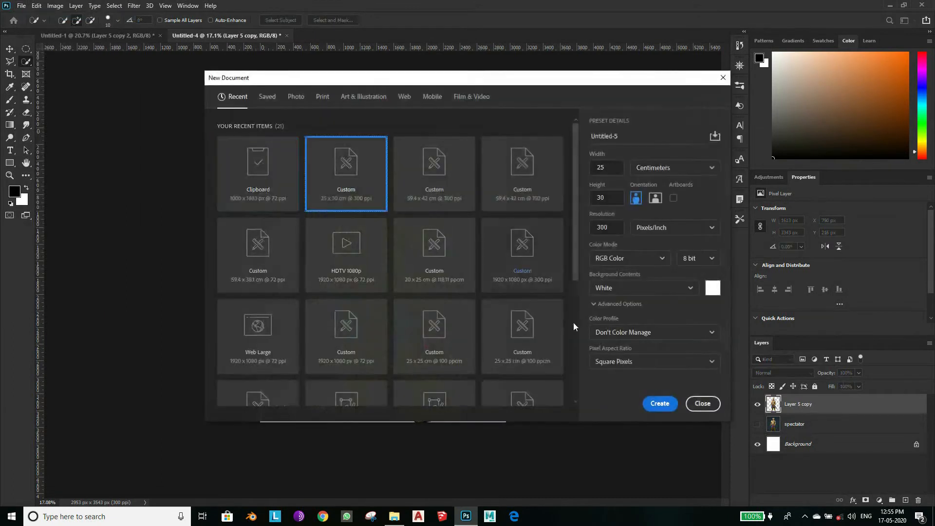
left_click(661, 401)
- Place the fire texture image in the new document and rasterize its layer
left_click(394, 516)
left_click_drag(236, 67, 372, 256)
scroll(400, 302, "down", 2)
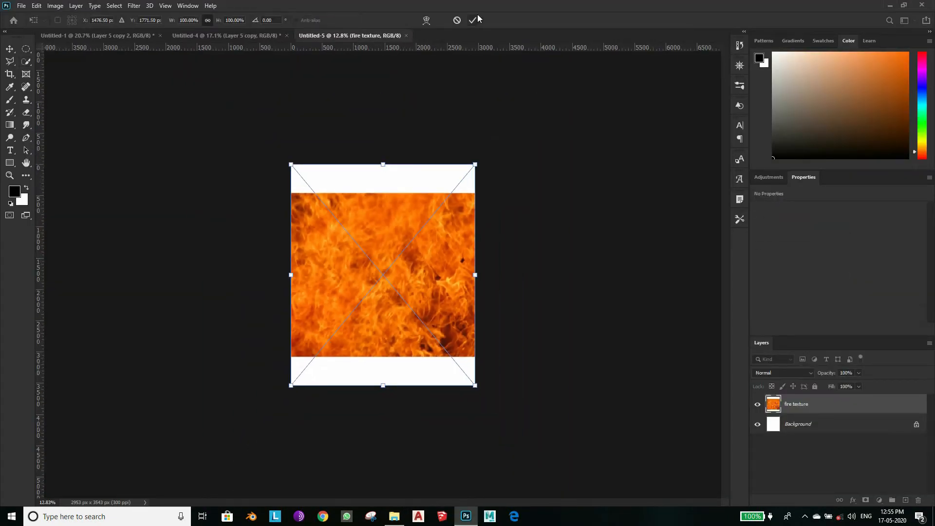
left_click(474, 20)
right_click(798, 408)
left_click(686, 265)
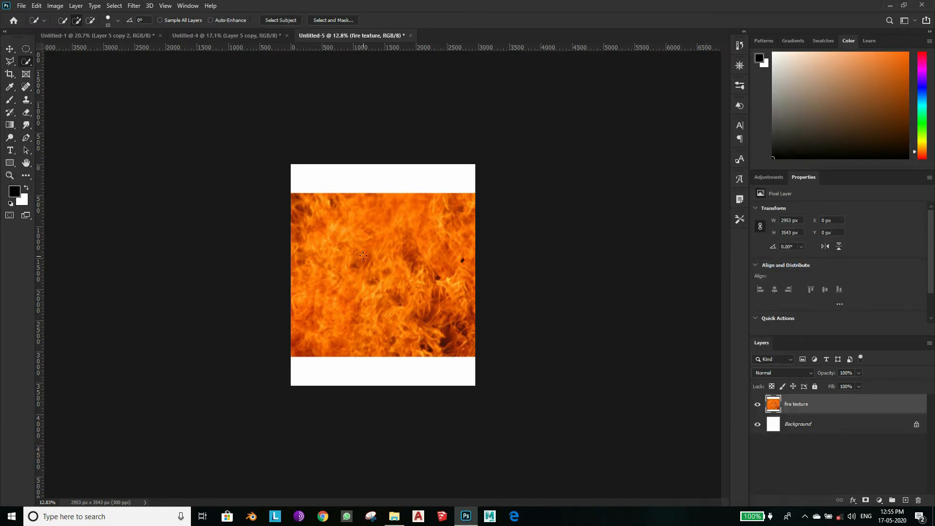
- Copy the fire texture into the clouds document and clip it to the lower warrior layer, beneath the top warrior copy
key("v")
left_click_drag(363, 256, 462, 338)
left_click_drag(807, 433, 833, 385)
right_click(823, 404)
left_click(858, 198)
- Set the top warrior copy's opacity to 40%
left_click(850, 404)
left_click(859, 373)
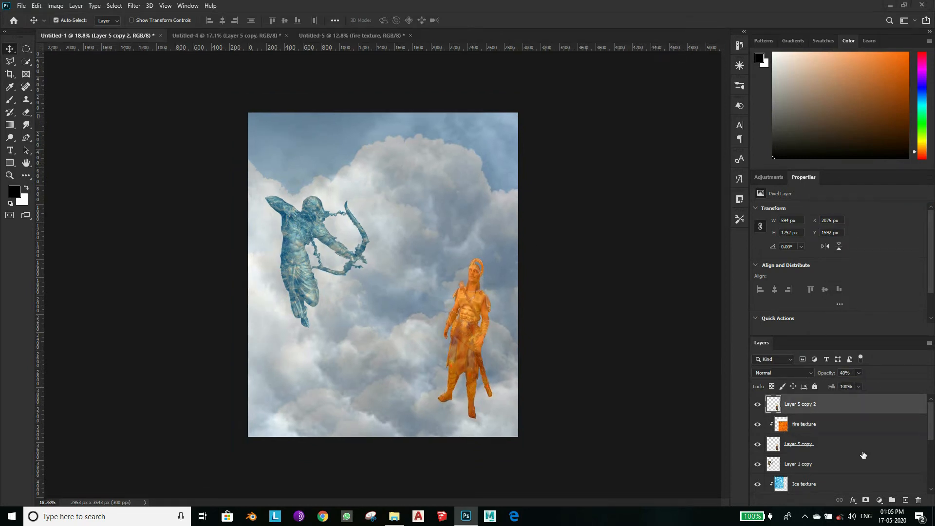
- Duplicate the semi-transparent archer layer above the ice texture and set the duplicate's opacity to 100%
scroll(754, 454, "down", 1)
left_click(757, 445)
left_click(757, 444)
left_click(819, 450)
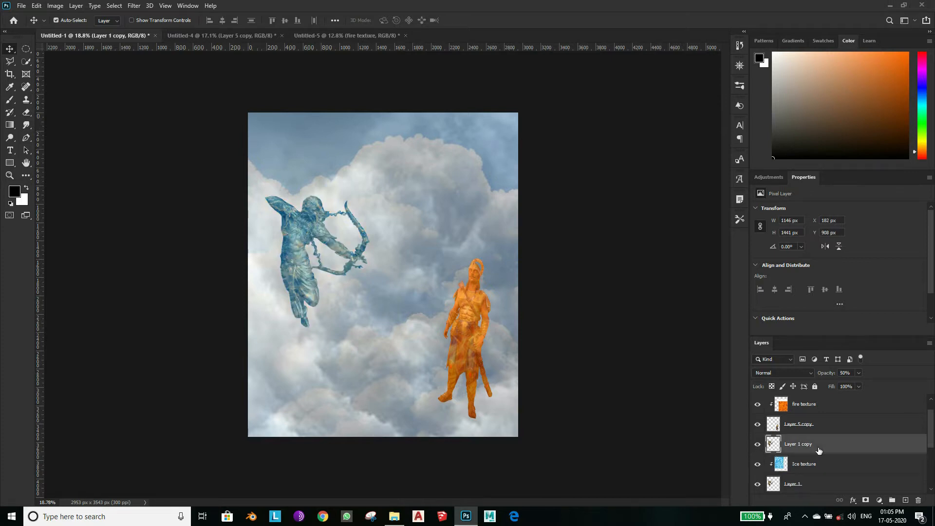
key("ctrl+j")
left_click_drag(857, 388, 901, 390)
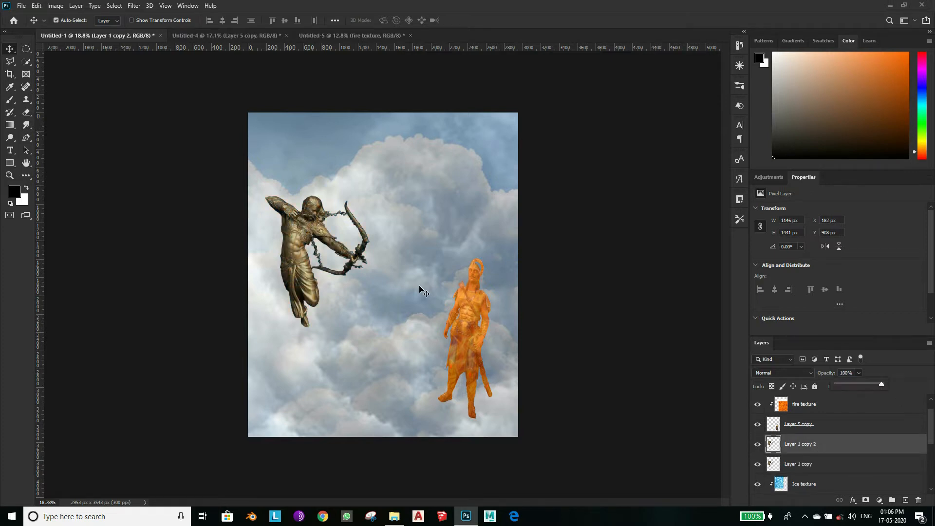
- Darken the duplicated archer into a silhouette with Hue/Saturation at a Lightness of -85
key("ctrl+u")
left_click_drag(440, 218, 398, 221)
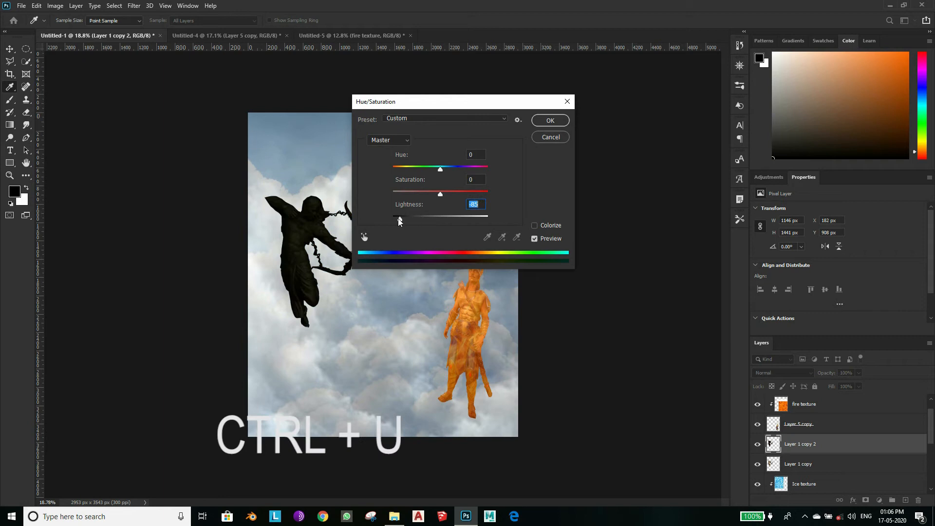
key("Return")
- Try flipping the archer silhouette vertically below the archer, and try flipping it horizontally in place
key("ctrl+t")
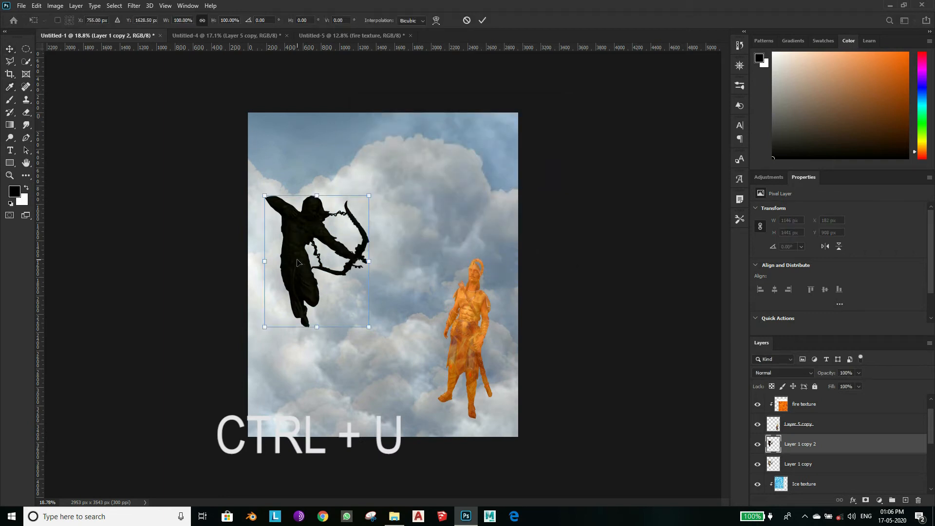
right_click(299, 264)
left_click(331, 432)
left_click_drag(320, 312, 340, 422)
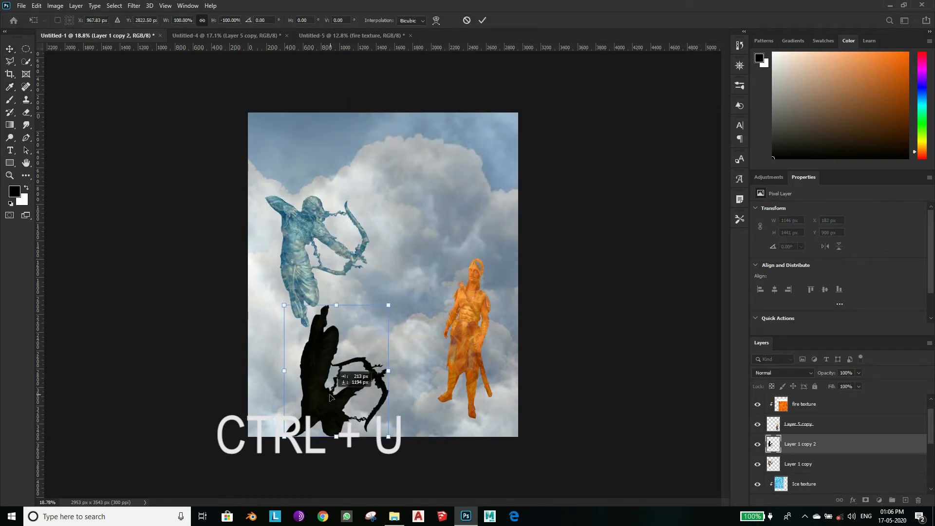
left_click_drag(388, 305, 373, 323)
key("ctrl+z")
key("ctrl+z")
key("ctrl+z")
right_click(335, 252)
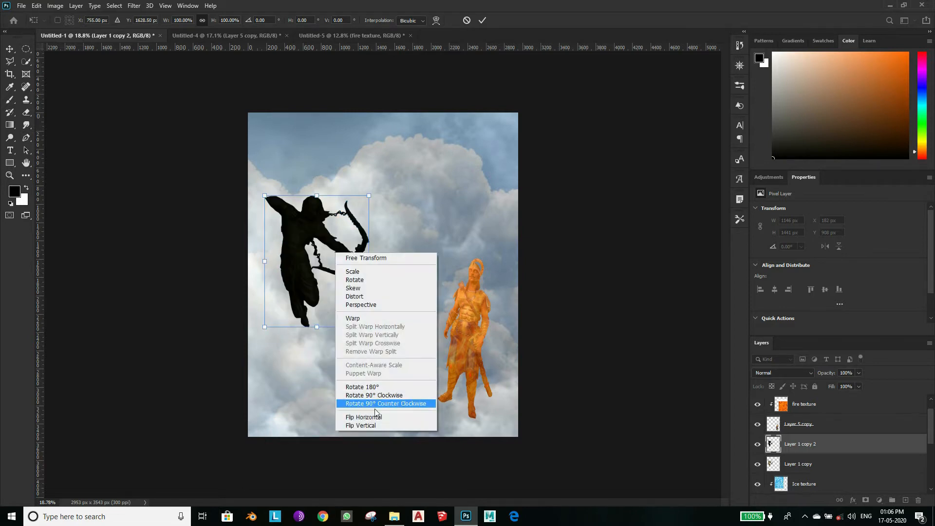
left_click(374, 419)
key("ctrl+z")
- Move the archer silhouette below the archer and distort it into a tilted shadow of about 675 by 791 px
left_click_drag(318, 265, 332, 386)
left_click_drag(384, 317, 374, 335)
left_click_drag(279, 317, 300, 349)
left_click_drag(374, 335, 364, 350)
left_click_drag(300, 349, 338, 370)
left_click_drag(398, 430, 378, 423)
left_click_drag(379, 333, 382, 346)
left_click_drag(316, 341, 337, 349)
left_click_drag(331, 408, 321, 401)
left_click_drag(284, 423, 286, 418)
left_click_drag(371, 417, 354, 425)
mouse_move(315, 414)
left_mouse_down()
mouse_move(336, 404)
mouse_move(315, 414)
left_mouse_up()
left_click(483, 20)
- Duplicate the top warrior layer and set the duplicate's opacity to 100%
scroll(824, 431, "up", 1)
left_click(822, 404)
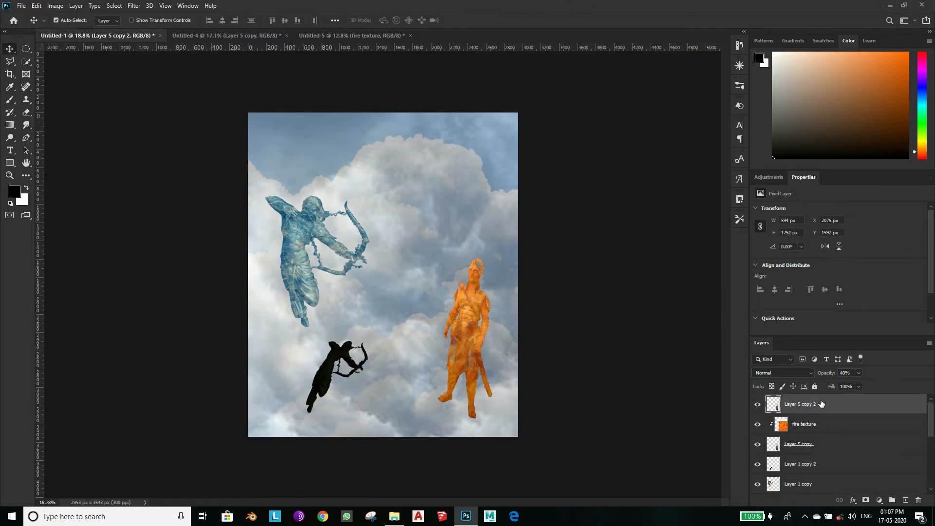
key("ctrl+j")
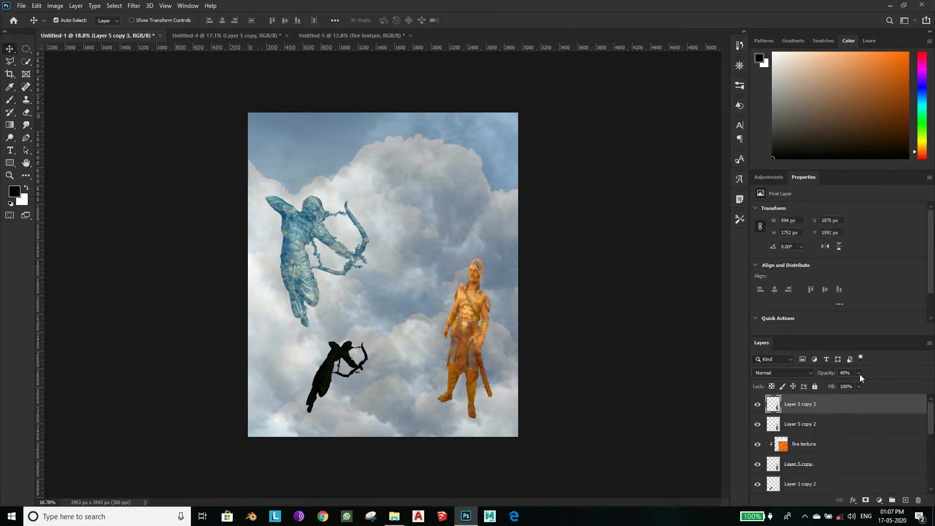
left_click_drag(859, 374, 922, 398)
- Turn the duplicated warrior into a black silhouette by lowering its Lightness with Hue/Saturation
key("ctrl+u")
left_click_drag(440, 218, 383, 221)
key("Return")
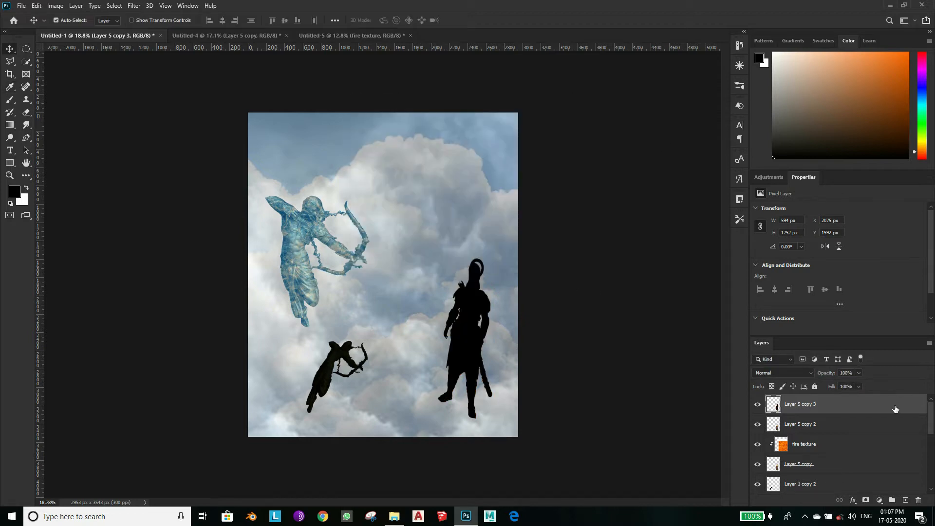
- Reshape the warrior silhouette with Free Transform and move its layer below the warrior and fire texture layers
key("ctrl+t")
left_click_drag(499, 257, 504, 334)
key("ctrl+z")
key("Return")
left_click_drag(825, 411, 857, 470)
scroll(520, 356, "up", 2)
scroll(519, 355, "down", 1)
- Skew and scale the warrior silhouette to about 654 by 1143 px as a shadow starting at the warrior's feet
key("ctrl+t")
left_click_drag(547, 348, 555, 330)
left_click_drag(464, 337, 464, 341)
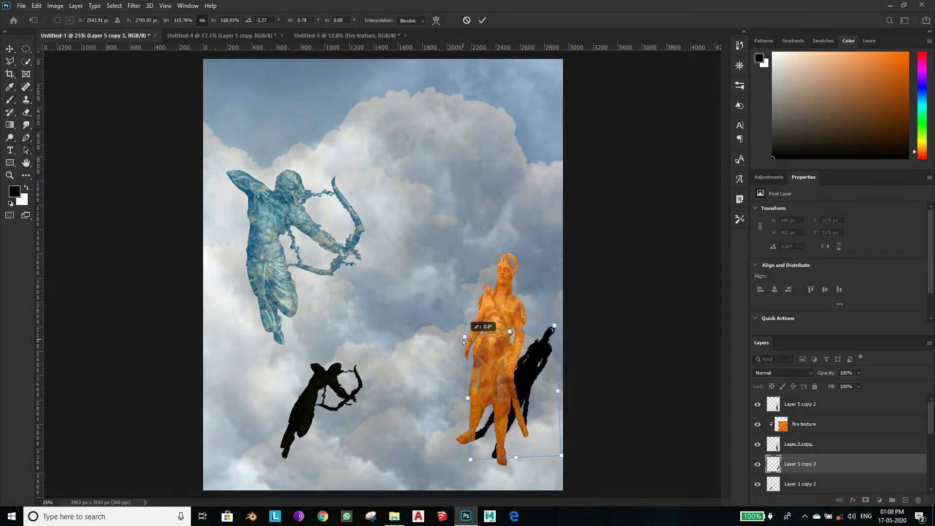
left_click_drag(578, 462, 579, 460)
left_click_drag(498, 404, 497, 401)
left_click_drag(519, 458, 523, 460)
left_click_drag(504, 332, 503, 326)
left_click(483, 21)
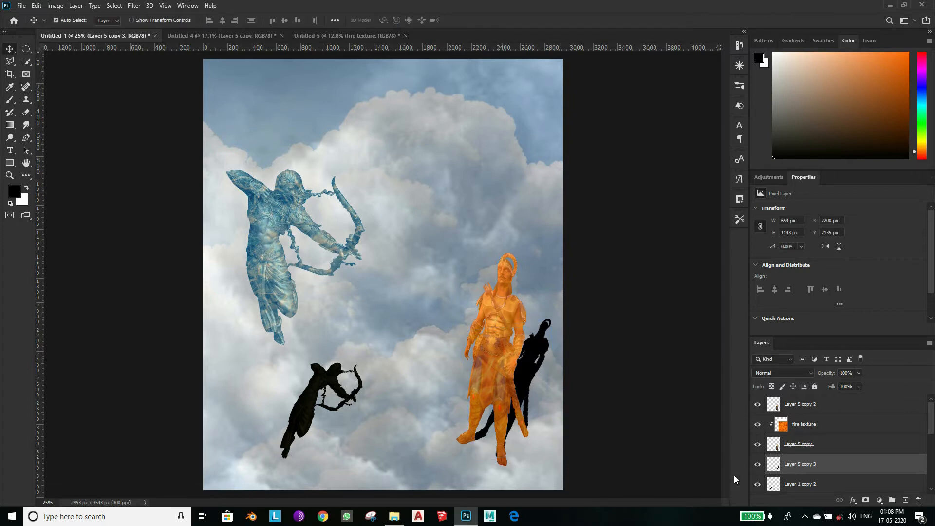
- Apply a Gaussian Blur with a 7.8-pixel radius to the warrior's shadow
left_click(134, 5)
mouse_move(195, 117)
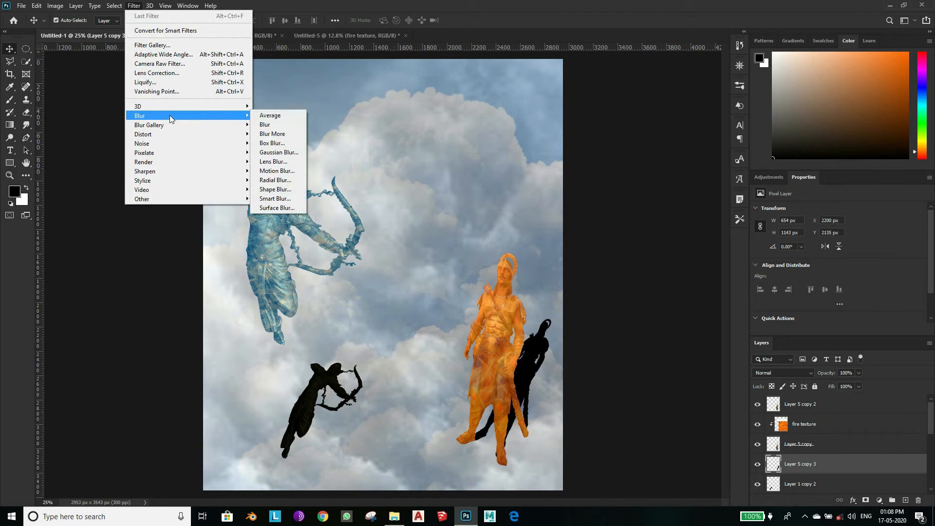
left_click(275, 155)
left_click_drag(399, 255, 412, 256)
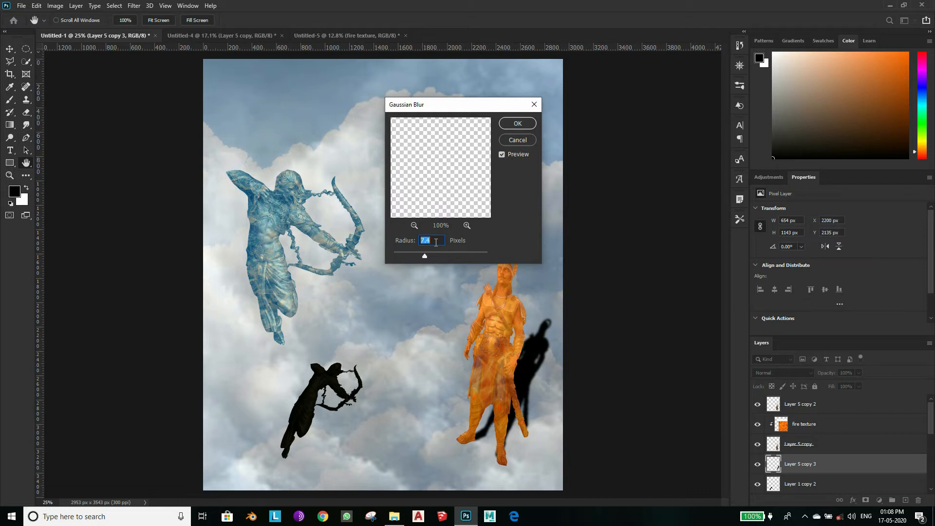
right_click(429, 239)
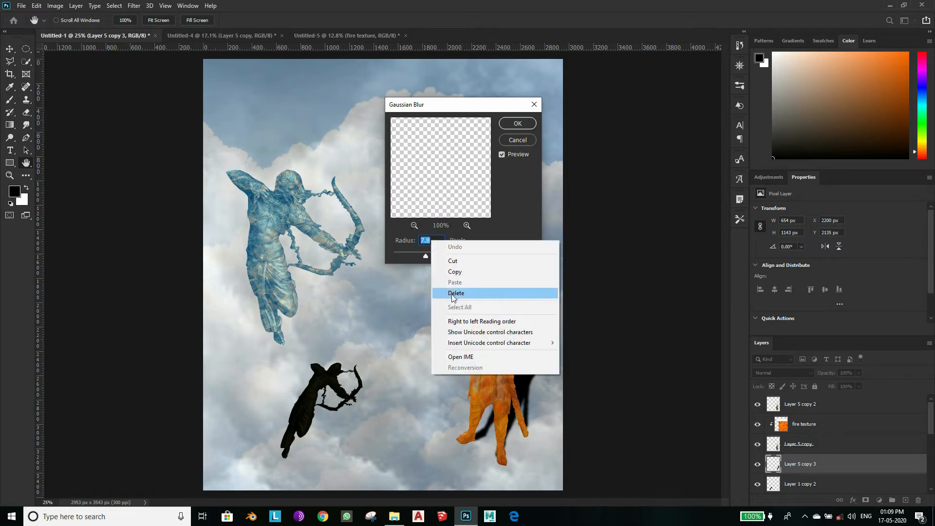
left_click(517, 123)
- Apply a Gaussian Blur with a 7.8-pixel radius to the archer's shadow
left_click(799, 484)
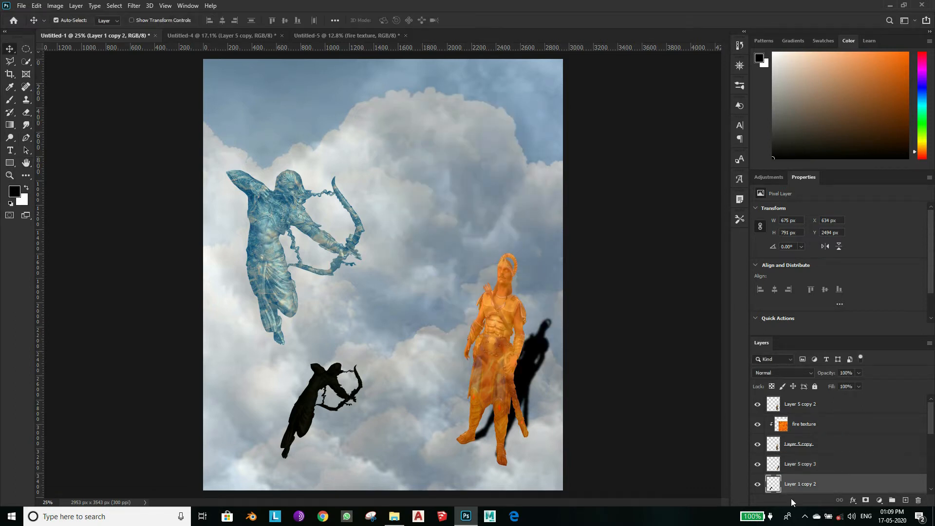
left_click(134, 5)
mouse_move(156, 126)
left_click(275, 146)
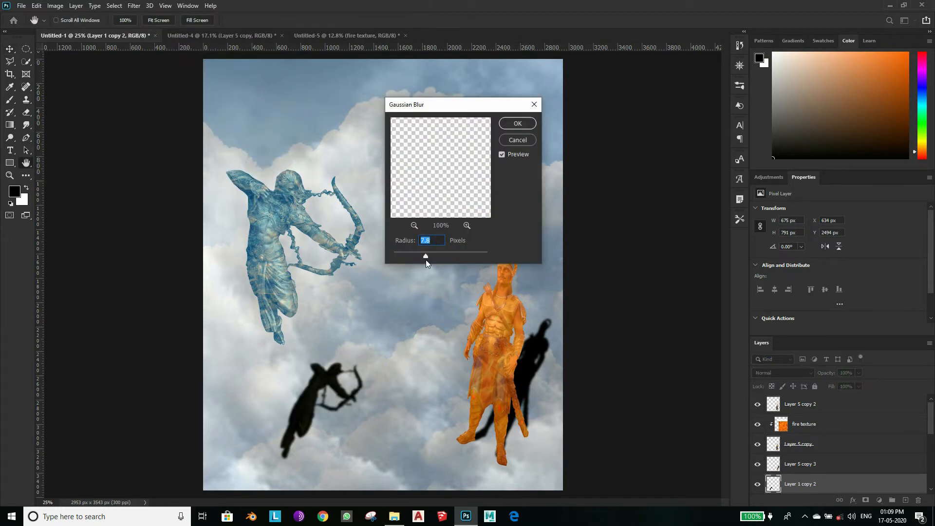
left_click(515, 125)
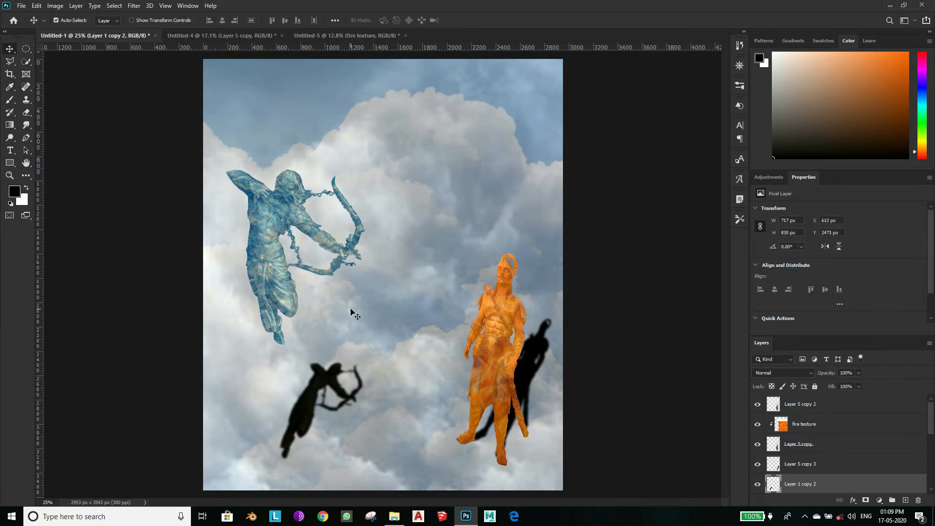
- Close the fire texture document without saving it
left_click(355, 37)
left_click(406, 35)
left_click(453, 191)
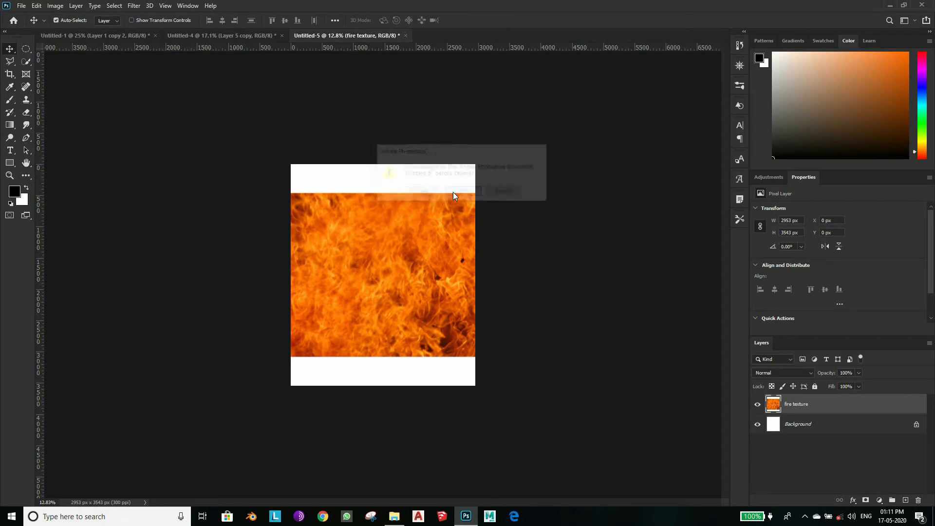
- Create a new 7016 x 4961 px document at 300 ppi and place the fire image in it
left_click(22, 5)
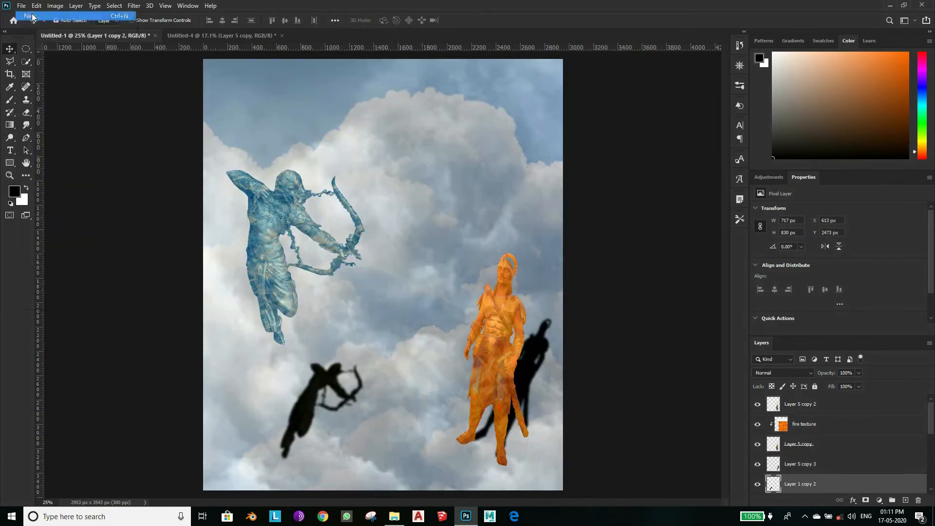
left_click(32, 18)
left_click(660, 403)
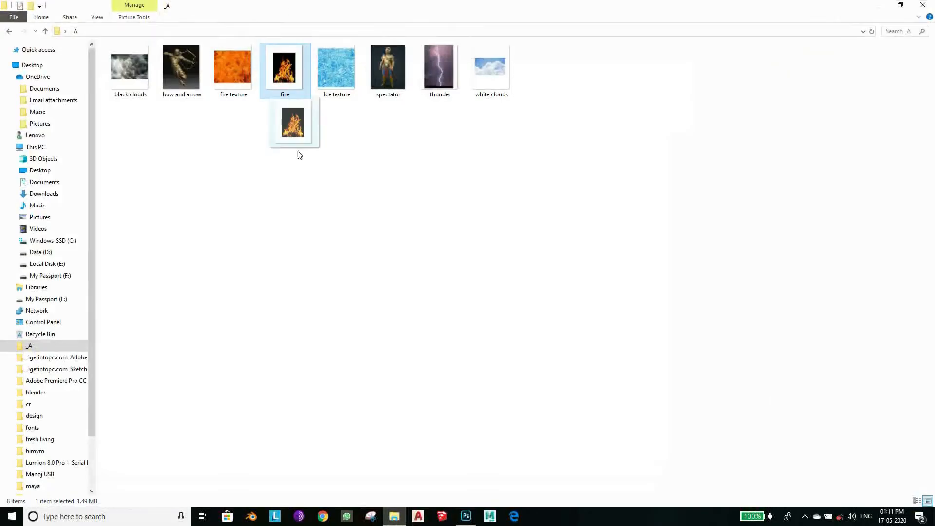
left_click_drag(298, 153, 409, 308)
scroll(667, 339, "down", 4)
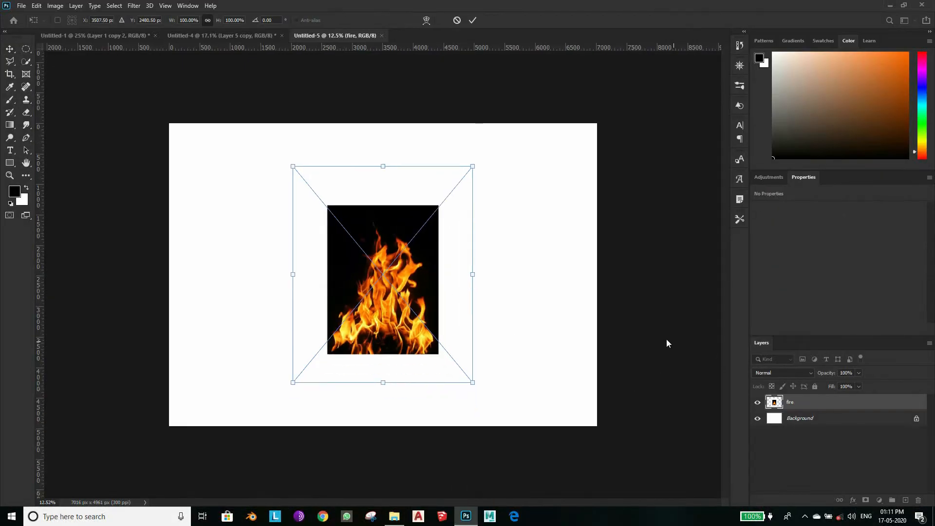
left_click(810, 374)
left_click(473, 20)
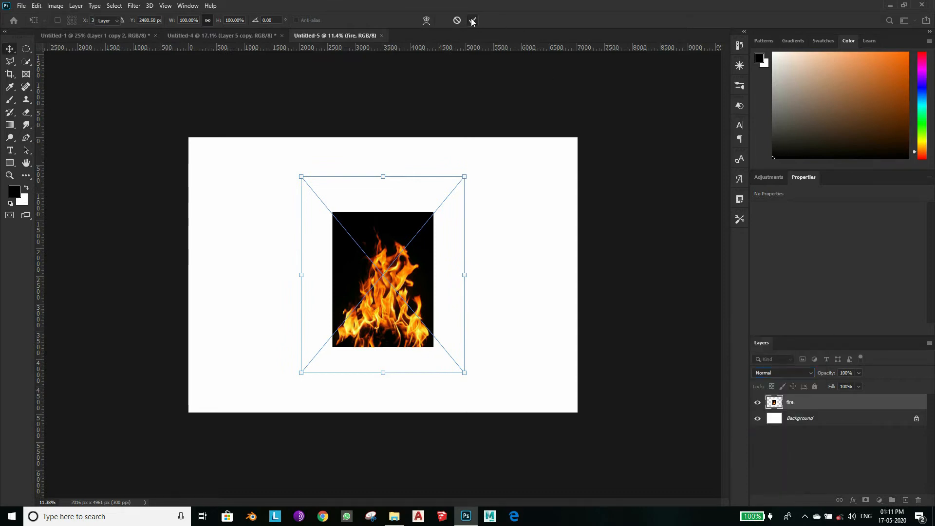
- Rasterize the fire layer, keeping its blend mode at Normal
left_click(790, 373)
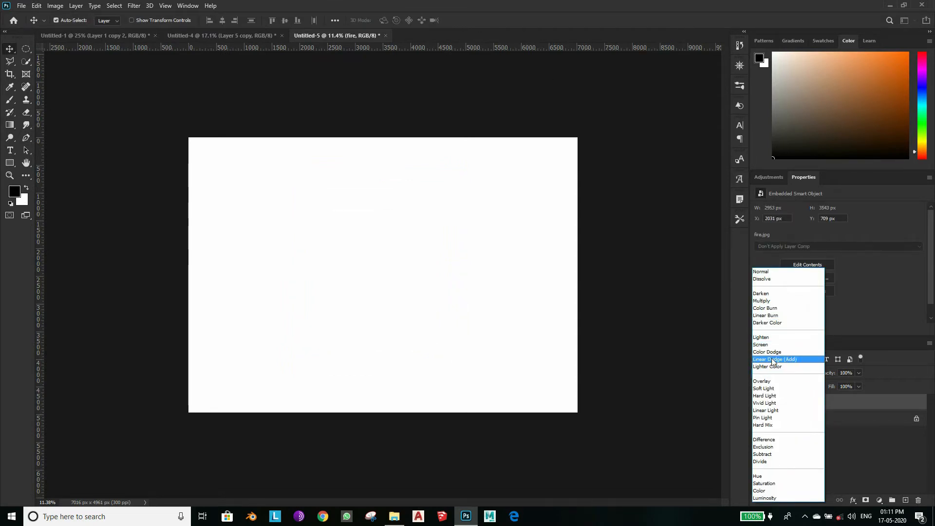
left_click(632, 357)
right_click(807, 407)
left_click(701, 266)
- Copy the fire layer into the clouds document, scale it to about 22% and position it near the canvas's upper centre
left_click_drag(385, 282, 461, 254)
scroll(469, 273, "down", 2)
key("ctrl+t")
left_click_drag(579, 393, 479, 273)
left_click_drag(451, 215, 493, 263)
left_click_drag(521, 323, 430, 212)
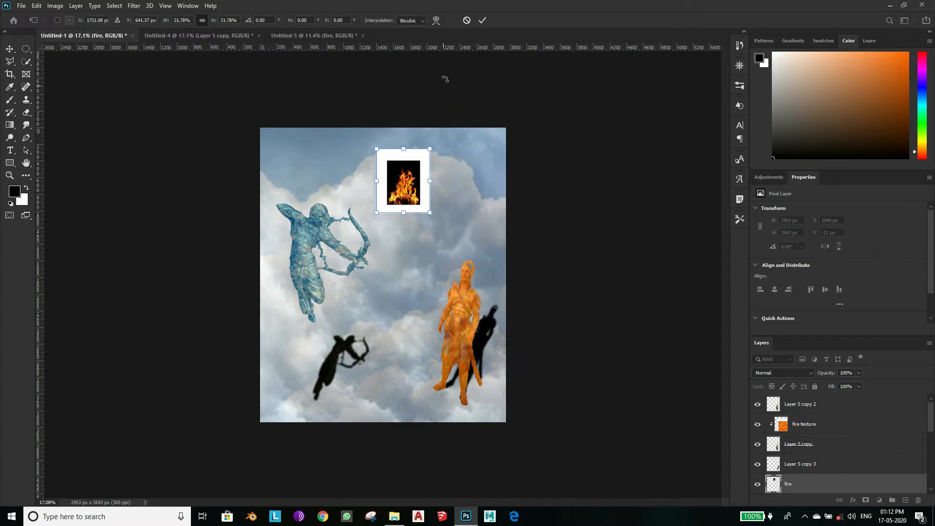
- Select the white border around the black fire picture with the Polygonal Lasso
left_click(27, 62)
scroll(359, 74, "up", 2)
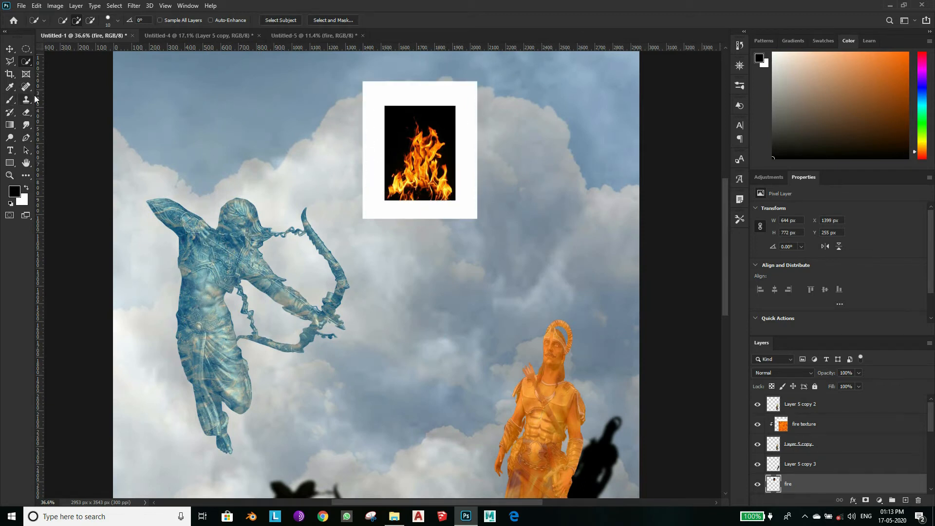
left_click(11, 61)
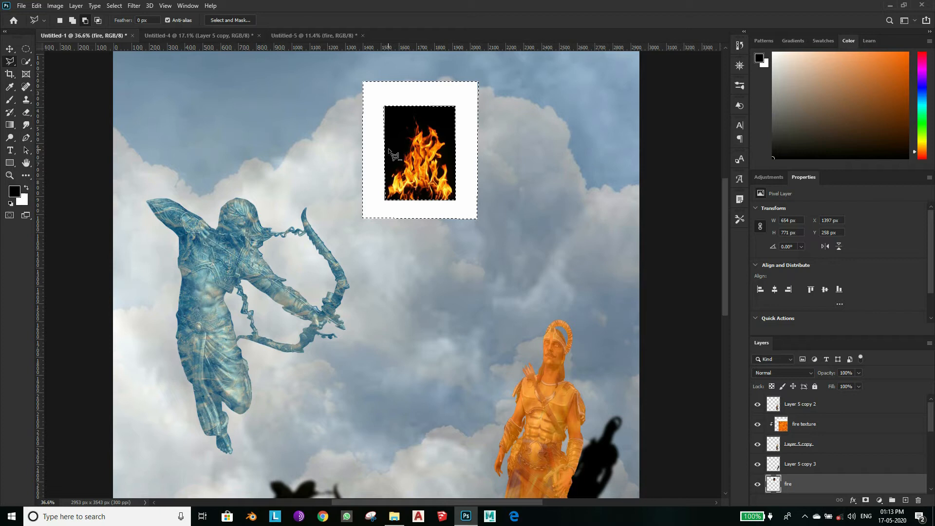
- Erase the selected white border around the fire picture using a larger eraser brush, and clear the selection
left_click(26, 112)
mouse_move(361, 115)
left_mouse_down()
mouse_move(375, 195)
mouse_move(390, 87)
mouse_move(475, 112)
left_mouse_up()
mouse_move(370, 137)
left_mouse_down()
mouse_move(454, 215)
mouse_move(371, 231)
left_mouse_up()
key("]")
key("]")
key("]")
key("]")
key("]")
key("]")
key("]")
key("]")
key("]")
key("]")
key("]")
key("]")
key("]")
key("]")
key("]")
key("]")
key("]")
key("]")
key("]")
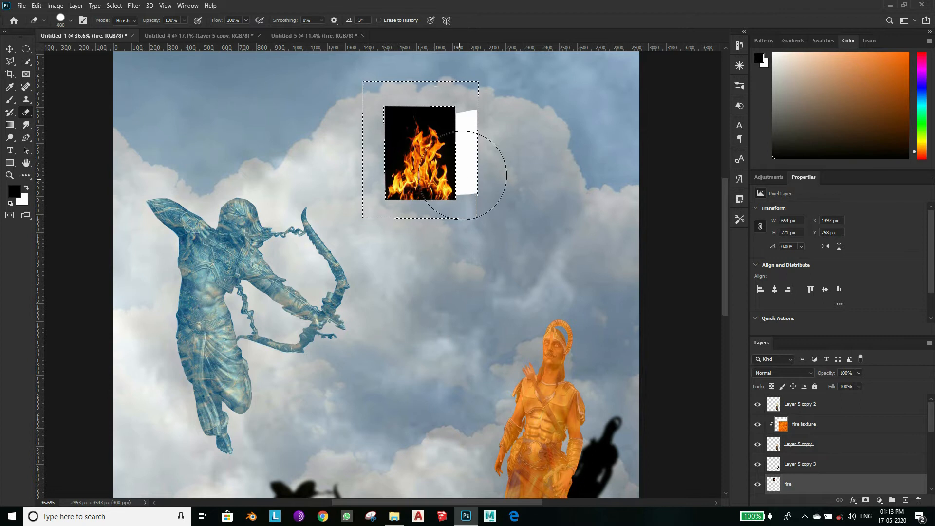
left_click_drag(461, 177, 326, 165)
key("ctrl+d")
- Erase the leftover white edge lines around the fire picture
scroll(339, 266, "down", 1)
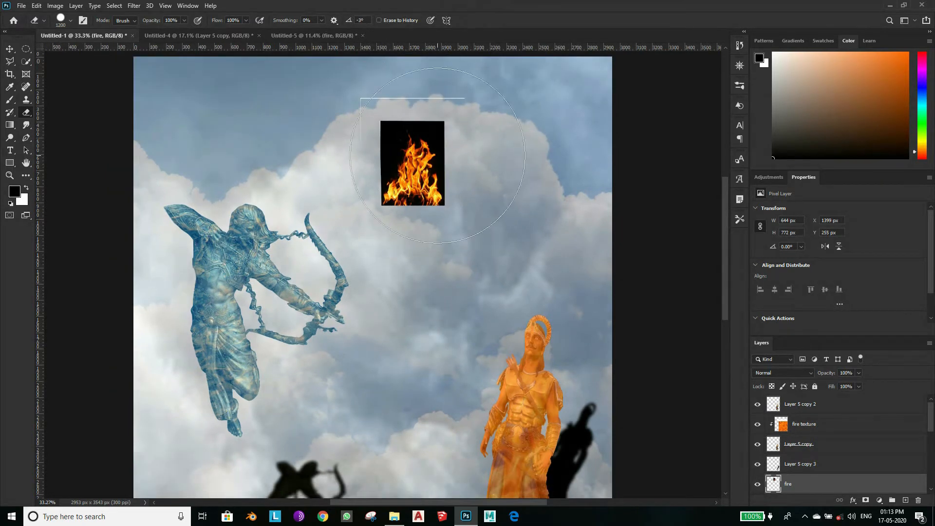
scroll(437, 156, "down", 1)
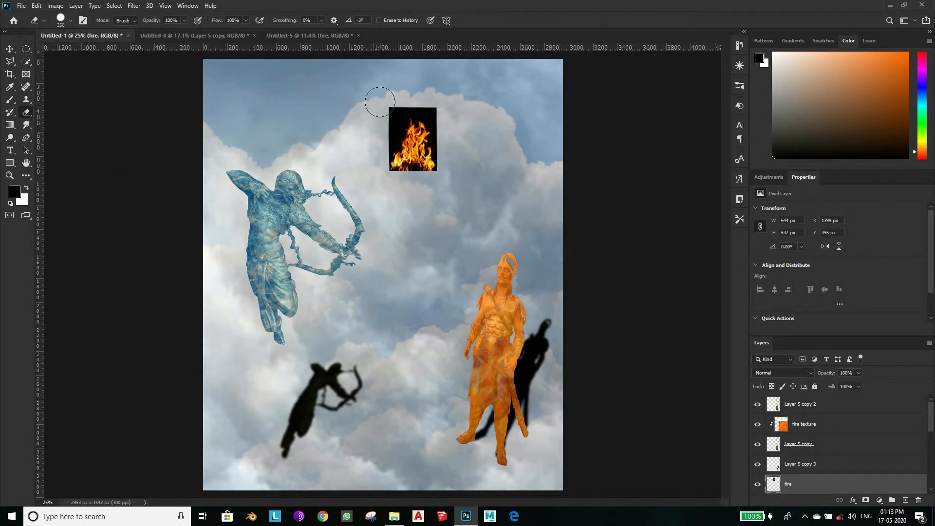
scroll(380, 102, "up", 6)
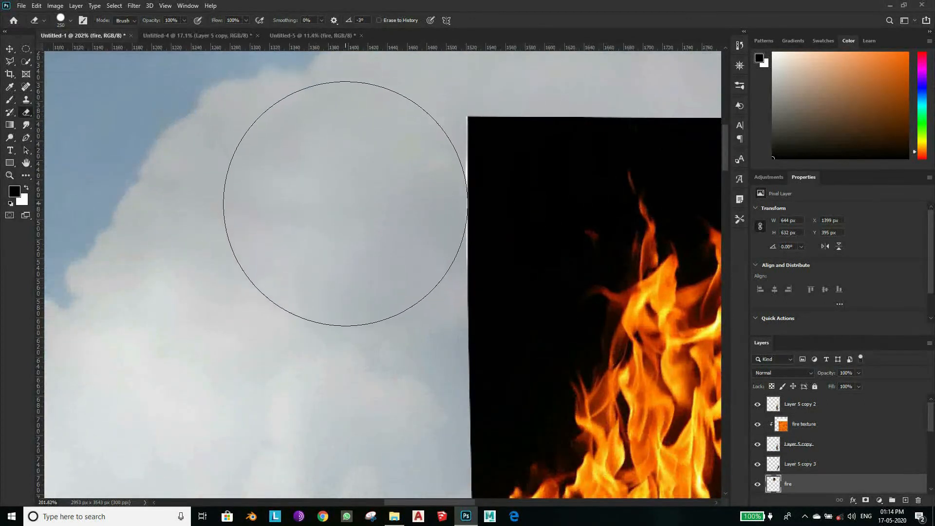
scroll(304, 195, "down", 5)
- Set the fire layer's blending mode to Lighter Color and place it over the warrior's head, scaled to about 69% and rotated about 12°
left_click(779, 372)
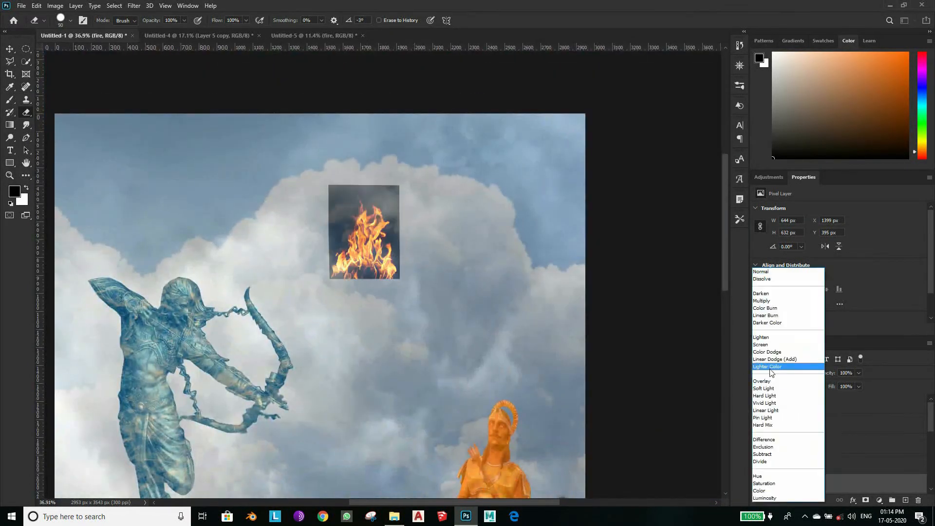
left_click(774, 366)
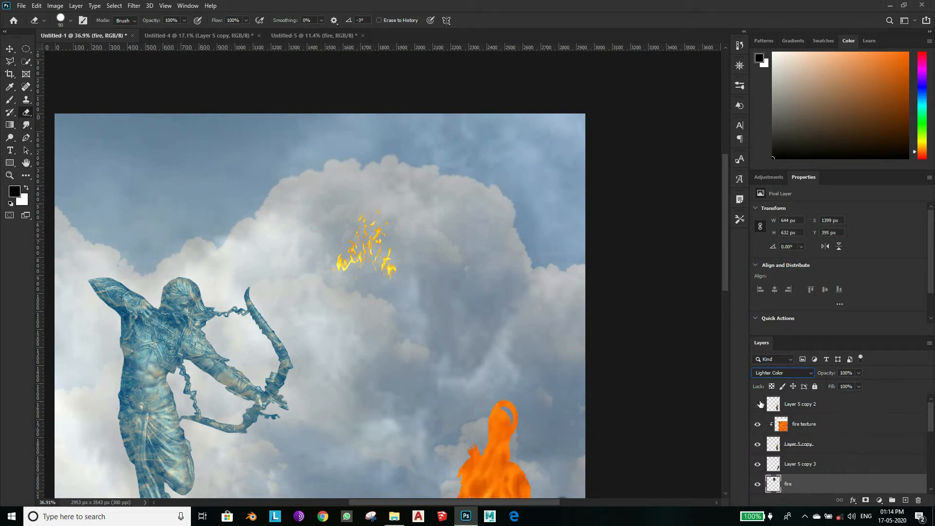
key("ctrl+t")
left_click_drag(423, 295, 418, 304)
left_click_drag(307, 294, 334, 270)
left_click_drag(328, 276, 320, 266)
left_click_drag(392, 241, 512, 385)
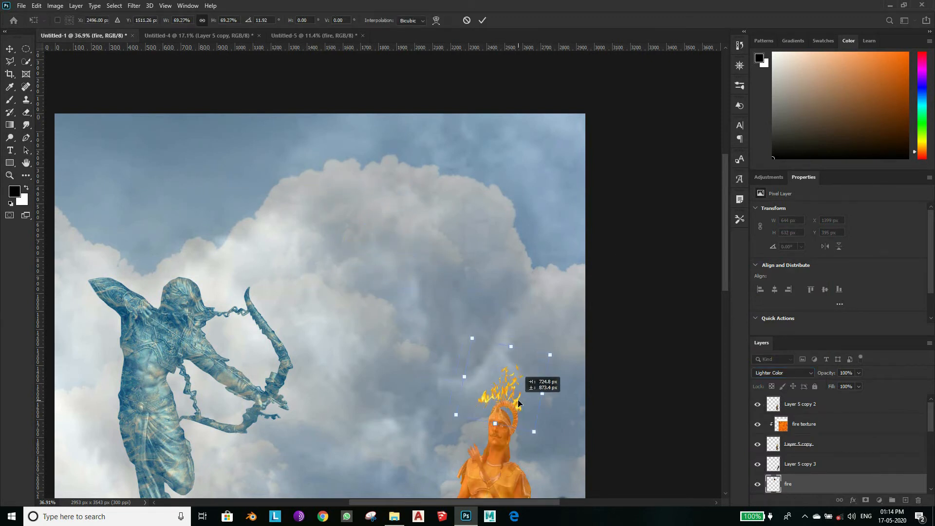
- Fit the flames to the warrior's headpiece at about 301 × 334 px and move the fire layer above the warrior layers
scroll(511, 385, "down", 2)
scroll(507, 258, "up", 4)
left_click_drag(449, 270, 494, 241)
left_click_drag(577, 193, 557, 230)
left_click_drag(590, 302, 587, 299)
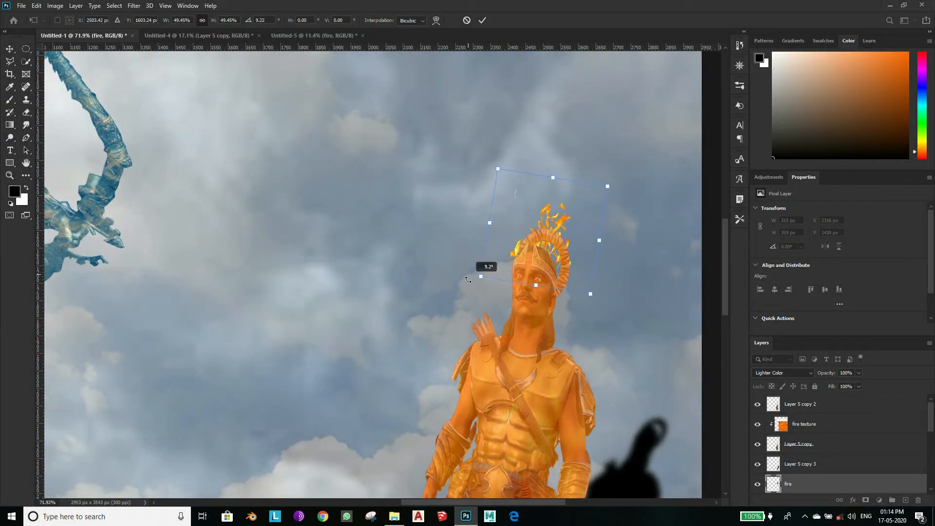
left_click_drag(557, 254, 557, 263)
left_click_drag(601, 310, 599, 313)
left_click_drag(479, 283, 487, 284)
left_click_drag(789, 481, 786, 399)
scroll(575, 248, "up", 5)
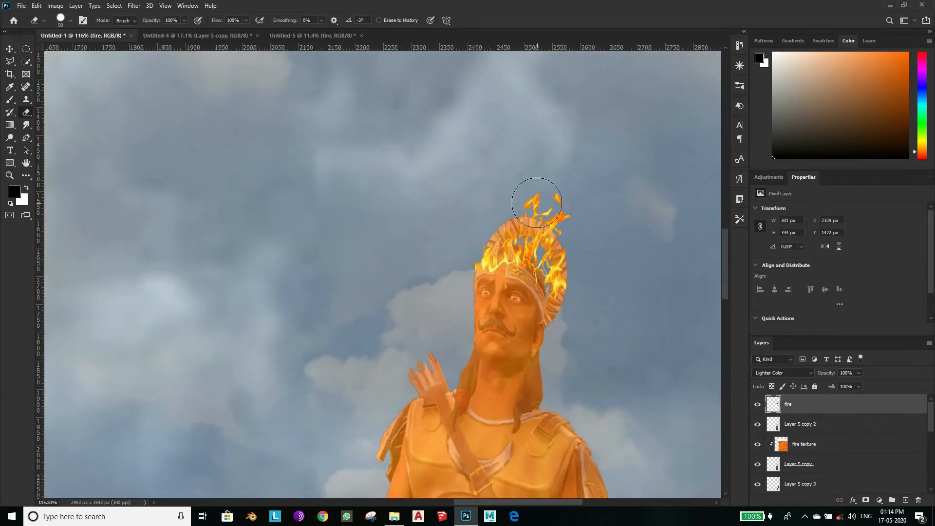
- Enlarge the headpiece flames to about 105% and rotate them about 3°
key("ctrl+t")
left_click_drag(610, 317, 607, 321)
left_click_drag(599, 150, 607, 146)
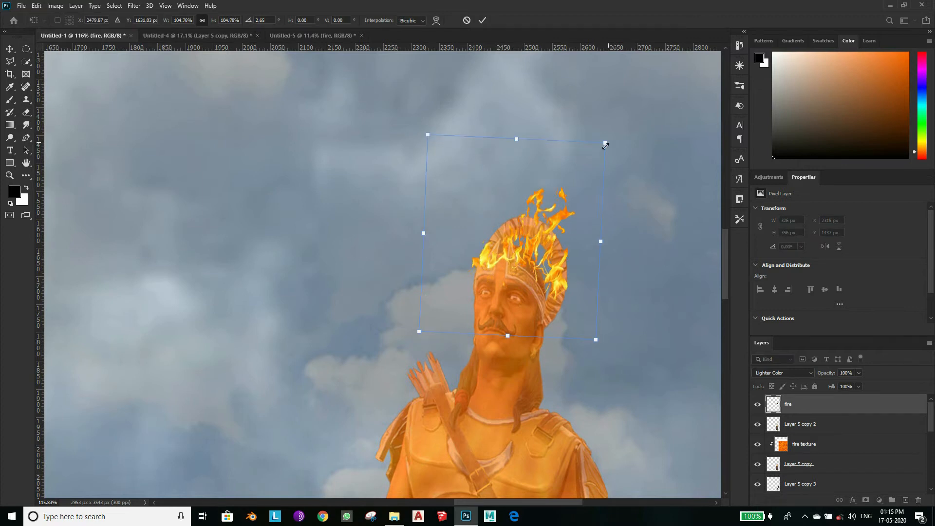
left_click(482, 20)
- Duplicate the fire layer and fit the copy onto the warrior's left shoulder, rotated and sized about 377 × 394 px
scroll(455, 171, "down", 6)
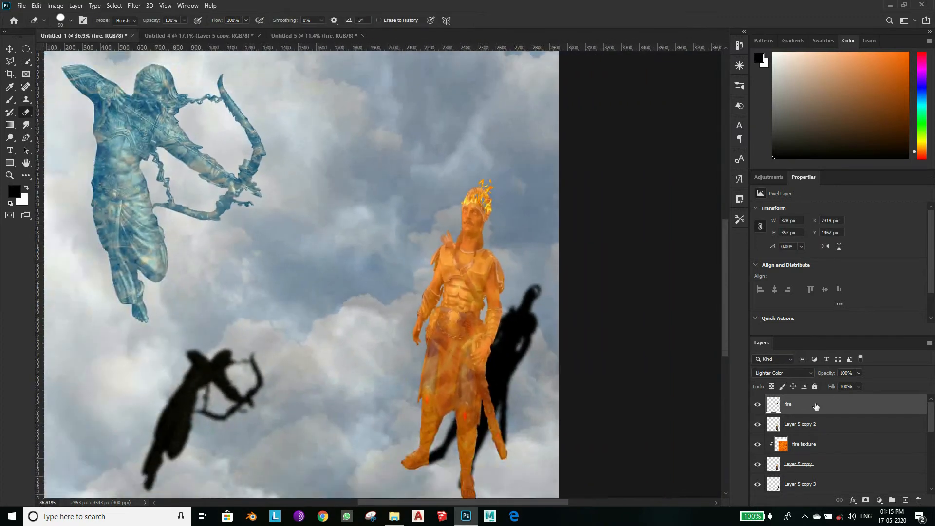
key("ctrl+j")
key("ctrl+t")
left_click_drag(488, 196, 542, 266)
scroll(510, 272, "up", 5)
left_click_drag(491, 247, 489, 241)
mouse_move(539, 149)
left_mouse_down()
mouse_move(509, 221)
mouse_move(394, 196)
mouse_move(369, 179)
left_mouse_up()
key("Return")
key("e")
- Duplicate the shoulder flames onto the warrior's right shoulder, scaled to about 91% and rotated about -31°
key("ctrl+j")
key("ctrl+t")
left_click_drag(454, 296, 482, 221)
left_click_drag(311, 313, 314, 303)
left_click_drag(318, 198, 317, 210)
left_click_drag(313, 315, 316, 305)
left_click_drag(331, 201, 329, 205)
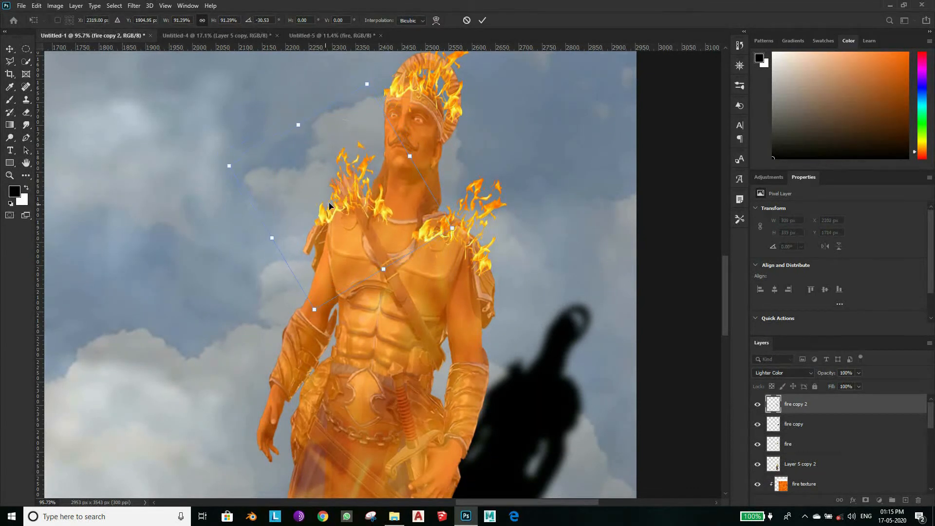
key("Return")
- Move the two shoulder flame layers below the original fire layer, and select only the fire copy 2 layer
left_click(825, 422, "shift")
left_click_drag(827, 419, 818, 484)
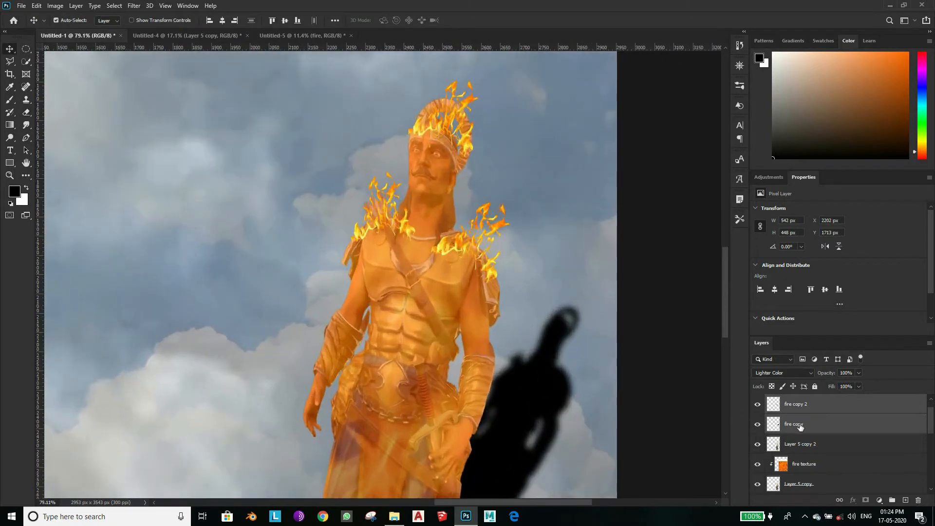
left_click(811, 407)
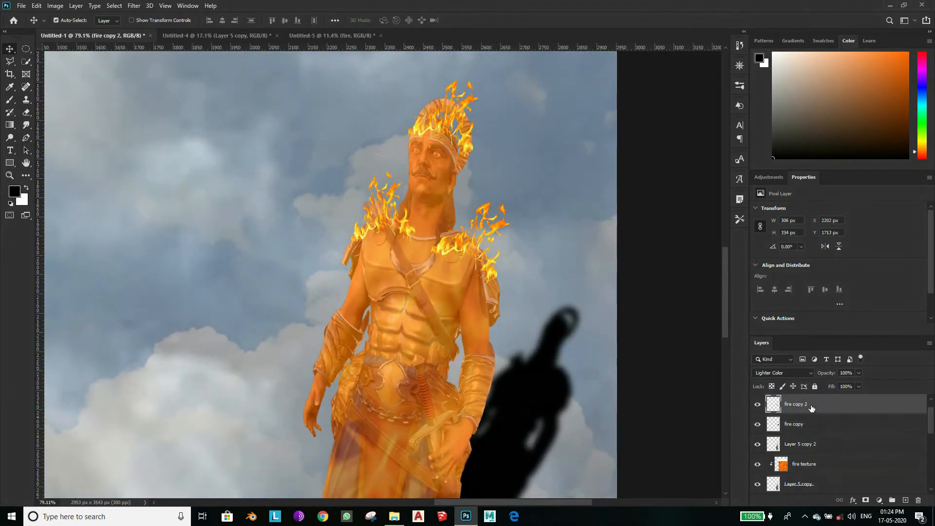
- Duplicate the fire copy 2 layer and move the copy, rotated and reduced, to the warrior's left forearm
scroll(472, 237, "down", 2)
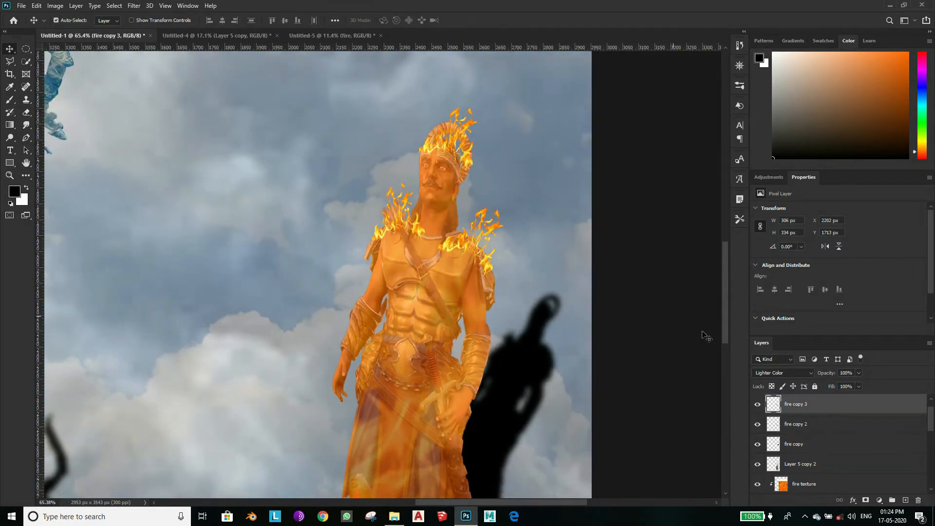
key("ctrl+t")
left_click_drag(429, 223, 513, 305)
left_click_drag(534, 346, 502, 344)
left_click_drag(475, 301, 494, 336)
- Fine-tune the left forearm flames to about 204 × 216 px along the top edge of the arm guard
scroll(514, 351, "up", 5)
left_click_drag(478, 303, 475, 302)
left_click_drag(494, 380, 492, 374)
left_click_drag(465, 315, 465, 320)
left_click_drag(493, 380, 491, 374)
left_click_drag(474, 322, 476, 328)
left_click_drag(493, 380, 491, 376)
left_click_drag(474, 338, 476, 342)
left_click_drag(501, 388, 497, 390)
left_click_drag(472, 322, 470, 327)
left_click(482, 20)
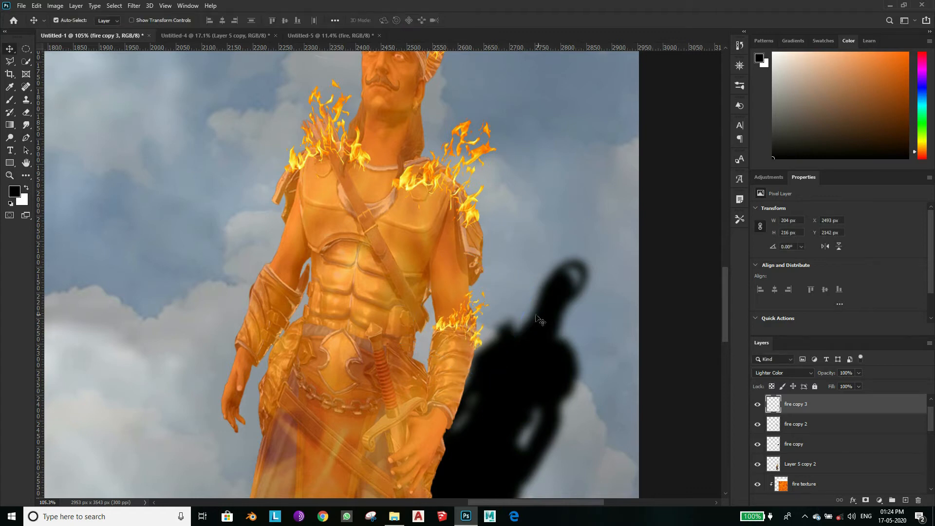
- Duplicate the left forearm flames and move the copy onto the warrior's right forearm, rotated about -28°
scroll(526, 307, "down", 5)
key("ctrl+t")
left_click_drag(502, 322, 463, 298)
scroll(419, 303, "up", 5)
left_click_drag(390, 279, 362, 331)
left_click_drag(423, 214, 368, 186)
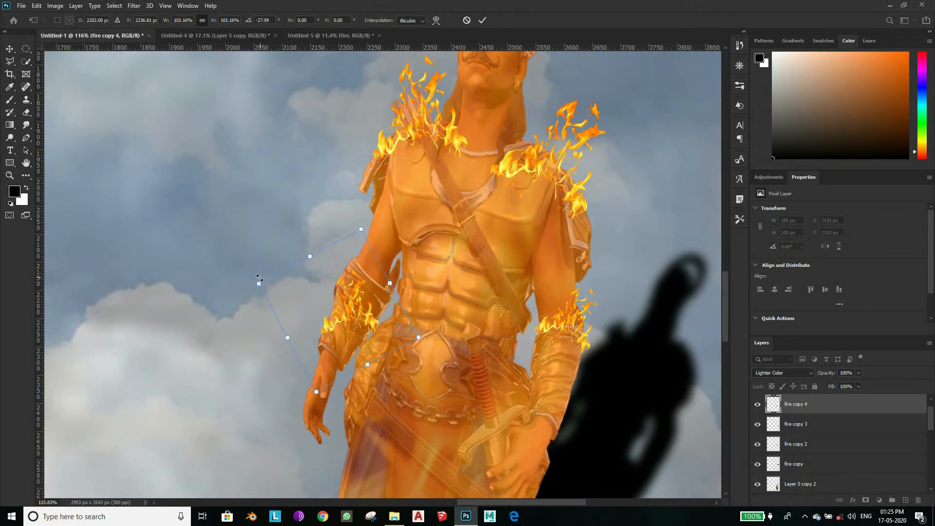
- Enlarge the right forearm flames and adjust their rotation and position to cover the arm guard
left_click_drag(257, 283, 223, 272)
left_click_drag(329, 294, 345, 292)
left_click_drag(445, 352, 435, 370)
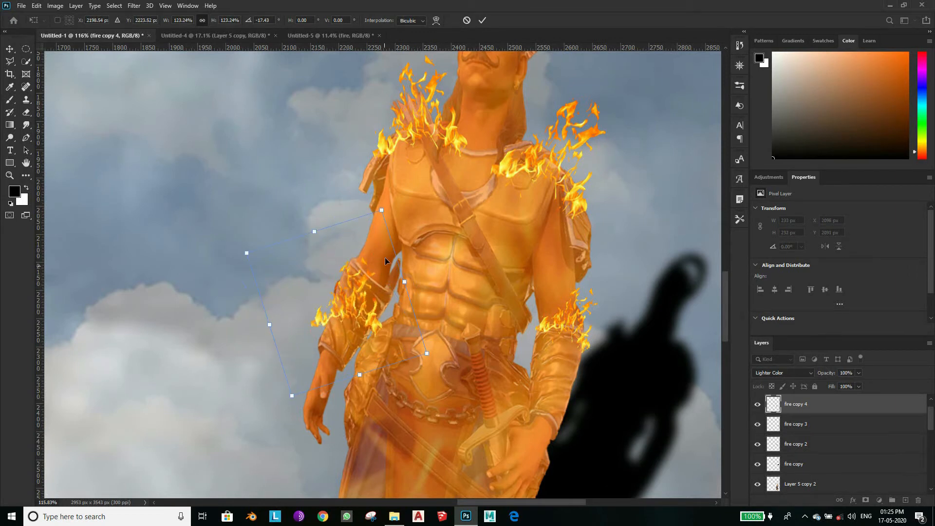
left_click_drag(382, 210, 396, 181)
left_click_drag(306, 423, 338, 428)
left_click_drag(364, 265, 358, 277)
left_click_drag(449, 294, 396, 286)
left_click_drag(453, 334, 431, 328)
- Finish fitting the right forearm flames at about 147% scale and about -39° rotation, and apply the transform
left_click_drag(353, 200, 356, 172)
mouse_move(349, 294)
left_mouse_down()
mouse_move(349, 303)
mouse_move(345, 297)
left_mouse_up()
left_click_drag(388, 326, 384, 321)
left_click_drag(304, 427, 310, 428)
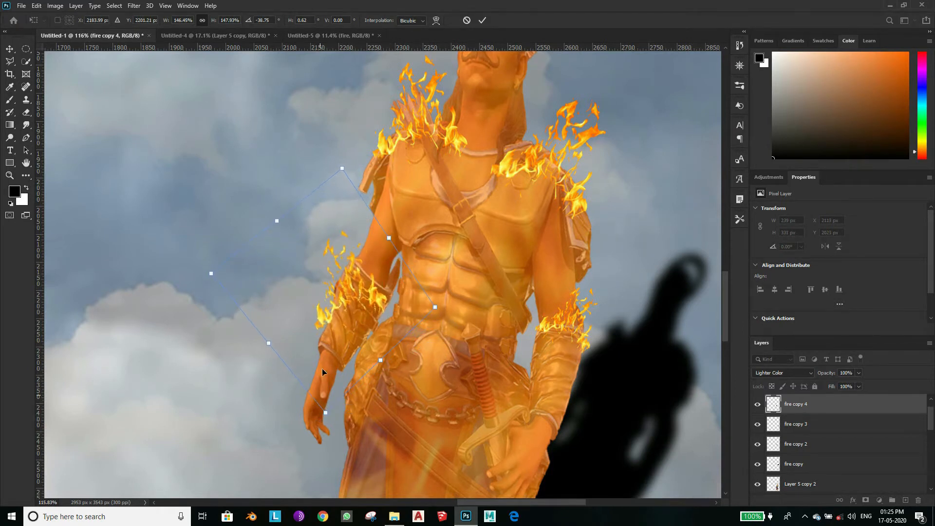
left_click_drag(336, 322, 337, 332)
left_click(478, 20)
- Duplicate the forearm flames, flip the copy vertically and place it at about 87% on the scabbard below the sword hand
scroll(292, 132, "down", 4)
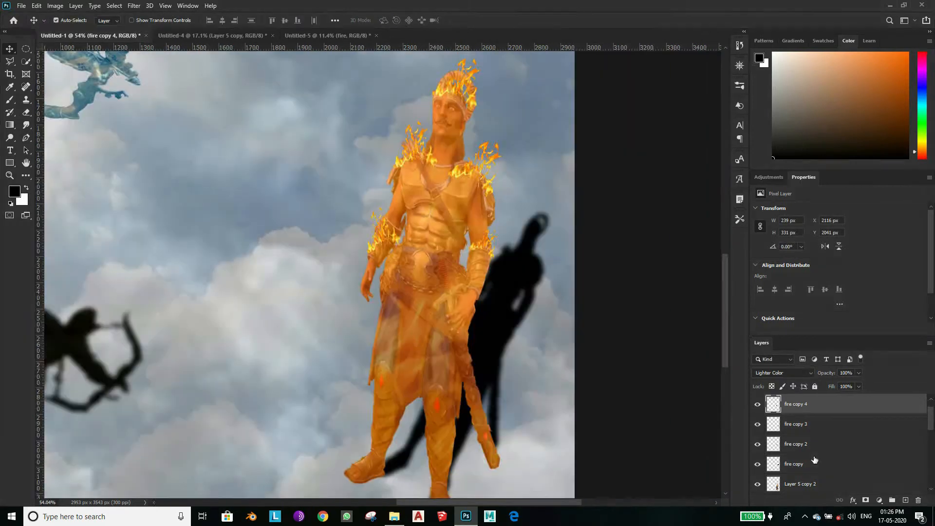
key("ctrl+t")
left_click_drag(394, 239, 472, 334)
left_click_drag(500, 281, 513, 295)
left_click_drag(468, 323, 474, 347)
left_click_drag(427, 385, 439, 377)
right_click(484, 363)
left_click(506, 347)
left_click_drag(526, 392, 497, 388)
scroll(496, 388, "up", 3)
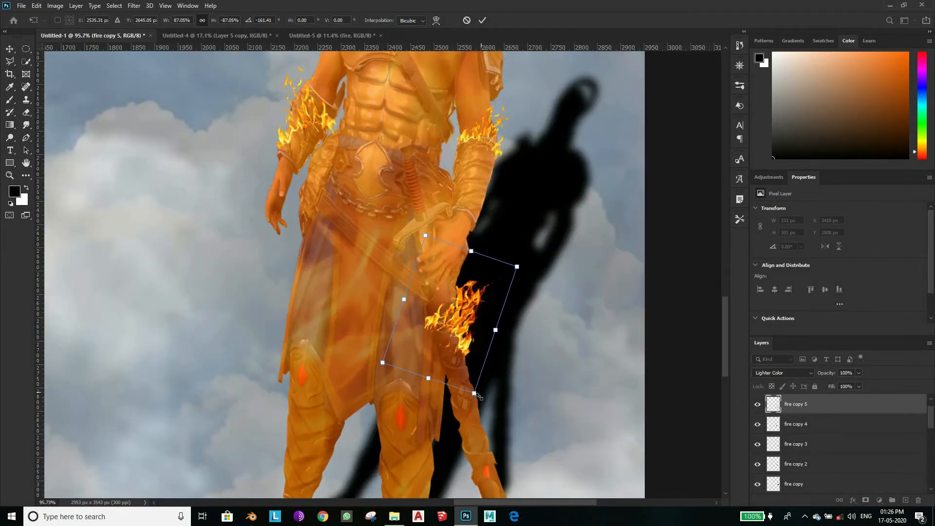
- Adjust the size, rotation and position of the flames on the upper scabbard, and apply the transform
left_click_drag(461, 340, 464, 337)
left_click_drag(486, 400, 489, 400)
left_click_drag(466, 327, 464, 333)
left_click_drag(478, 419, 509, 406)
left_click_drag(390, 385, 396, 380)
left_click_drag(469, 322, 480, 340)
left_click(482, 20)
- Duplicate the scabbard flames and fit the copy, rotated and resized, farther down the scabbard
key("ctrl+j")
key("ctrl+t")
left_click_drag(511, 428, 499, 413)
left_click_drag(478, 349, 482, 373)
left_click_drag(501, 447, 487, 438)
mouse_move(468, 388)
left_mouse_down()
mouse_move(462, 375)
mouse_move(470, 385)
left_mouse_up()
left_click_drag(498, 437, 496, 450)
left_click_drag(482, 396, 516, 392)
left_click(482, 20)
- Add another flame copy along the middle of the scabbard, rotated and resized to follow its slope
scroll(531, 390, "down", 3)
key("ctrl+j")
key("ctrl+t")
scroll(511, 404, "up", 5)
left_click_drag(554, 423, 549, 351)
left_click_drag(430, 373, 437, 388)
left_click_drag(412, 435, 419, 437)
left_click_drag(444, 303, 470, 286)
left_click(482, 20)
- Add one more transformed flame copy slightly lower on the scabbard to extend the fire
scroll(497, 363, "down", 5)
key("ctrl+t")
left_click(482, 20)
key("ctrl+alt+t")
left_click_drag(473, 361, 473, 374)
key("Return")
scroll(520, 361, "down", 2)
key("ctrl+t")
left_click(482, 20)
- Duplicate the flames toward the scabbard's tip and fit the copy there at about 202 × 295 px
key("ctrl+j")
key("ctrl+t")
left_click_drag(490, 313, 499, 341)
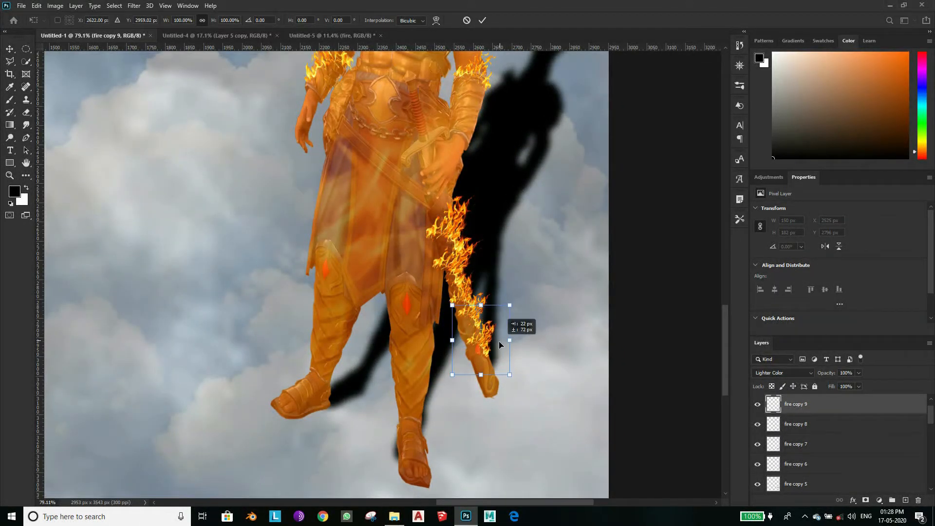
left_click_drag(510, 304, 527, 284)
left_click_drag(508, 392, 532, 404)
left_click_drag(532, 395, 549, 415)
left_click_drag(517, 373, 500, 364)
left_click_drag(488, 409, 489, 414)
key("Return")
- Set up the Eraser with a soft round brush at 58% opacity
scroll(505, 233, "down", 5)
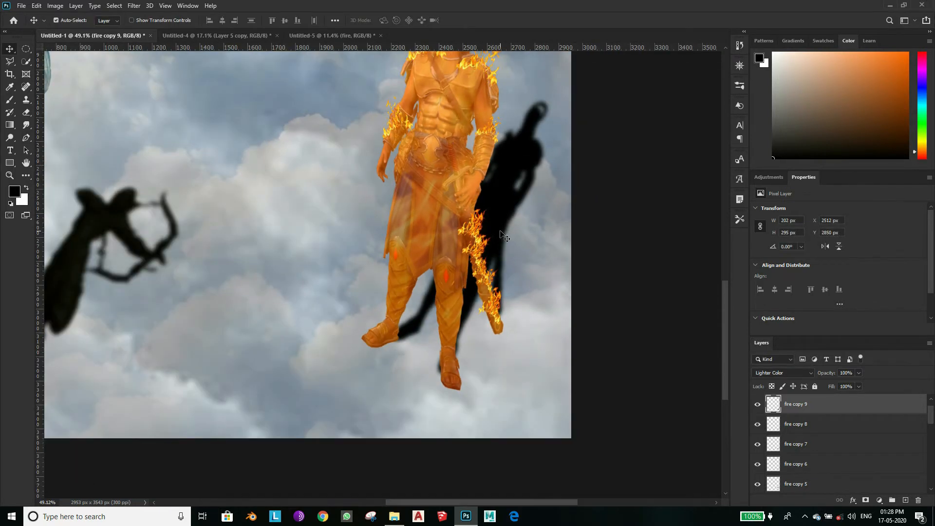
scroll(503, 236, "down", 2)
scroll(497, 142, "down", 2)
scroll(499, 276, "up", 6)
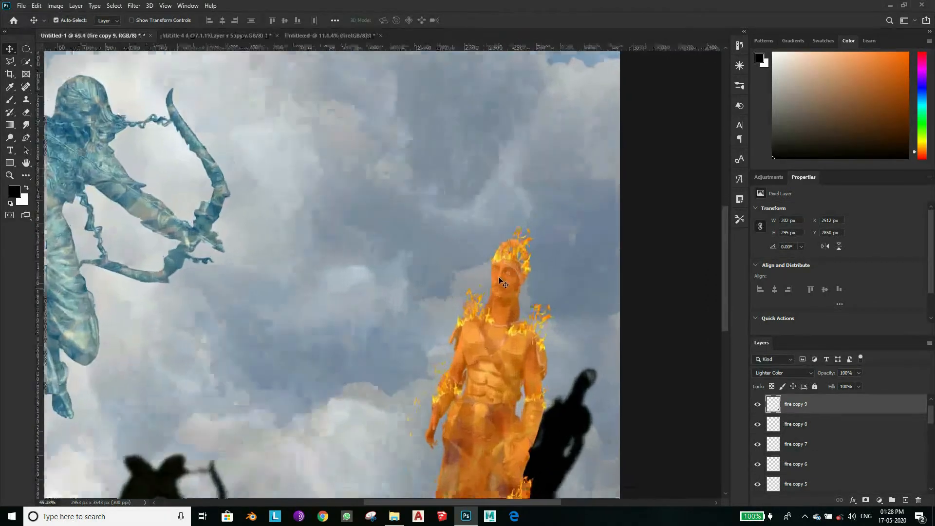
left_click(29, 112)
double_click(109, 142)
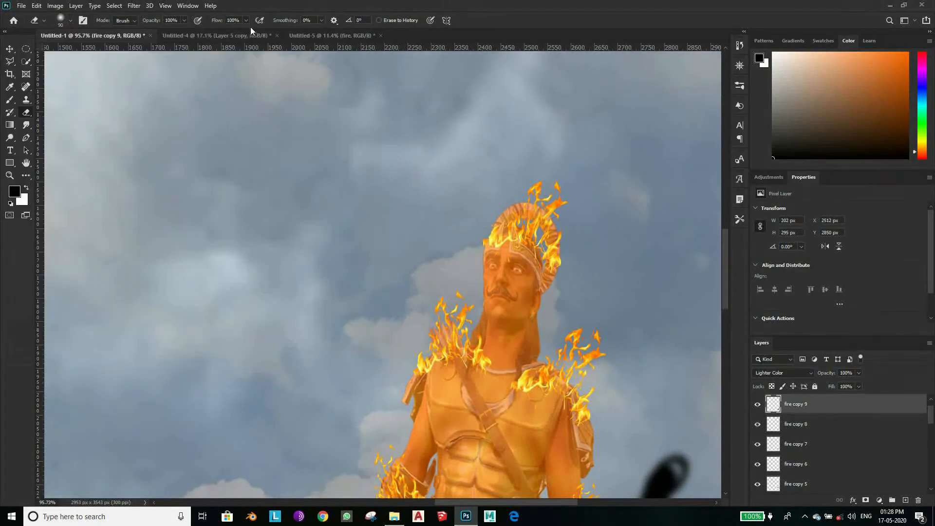
left_click(165, 32)
scroll(369, 306, "down", 5)
scroll(400, 309, "up", 7)
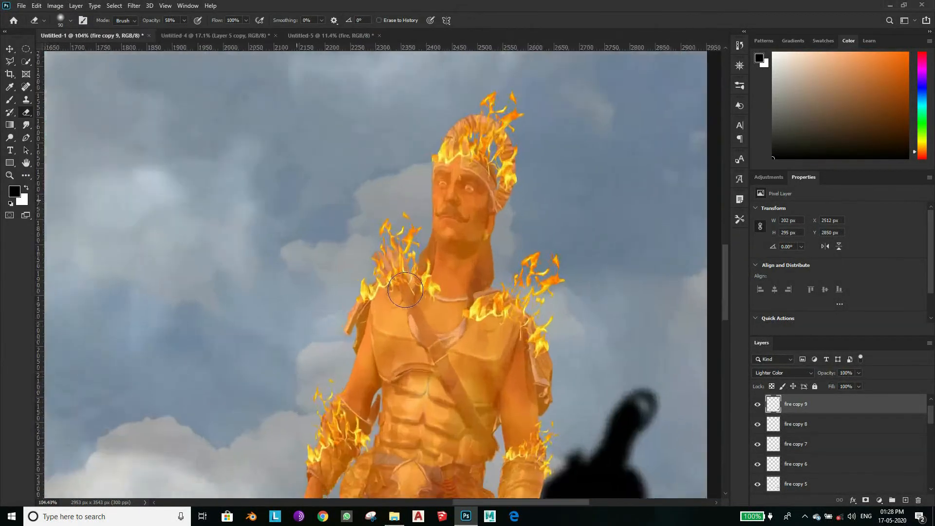
- Select the flame layer on the warrior's right shoulder and soften its lower edge with the Eraser at 58% opacity
scroll(399, 310, "down", 4)
key("v")
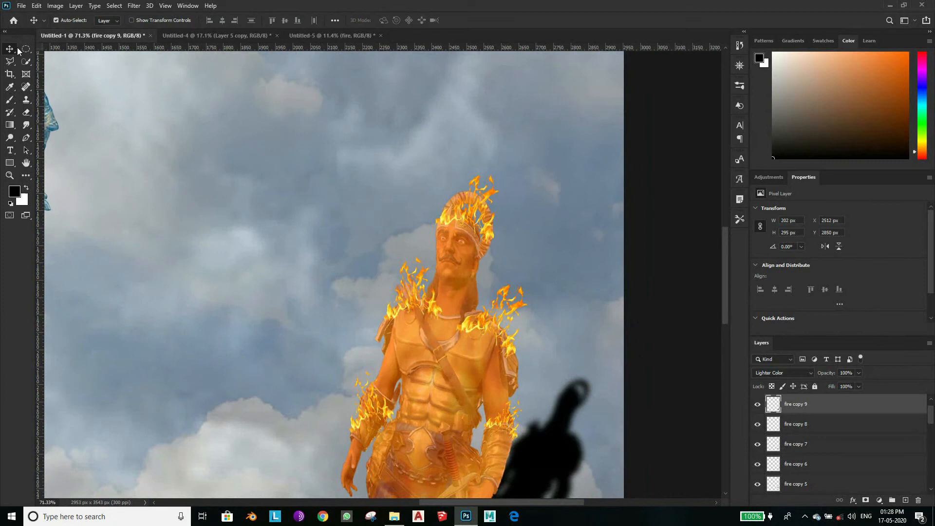
left_click(413, 296)
key("e")
scroll(393, 324, "up", 3)
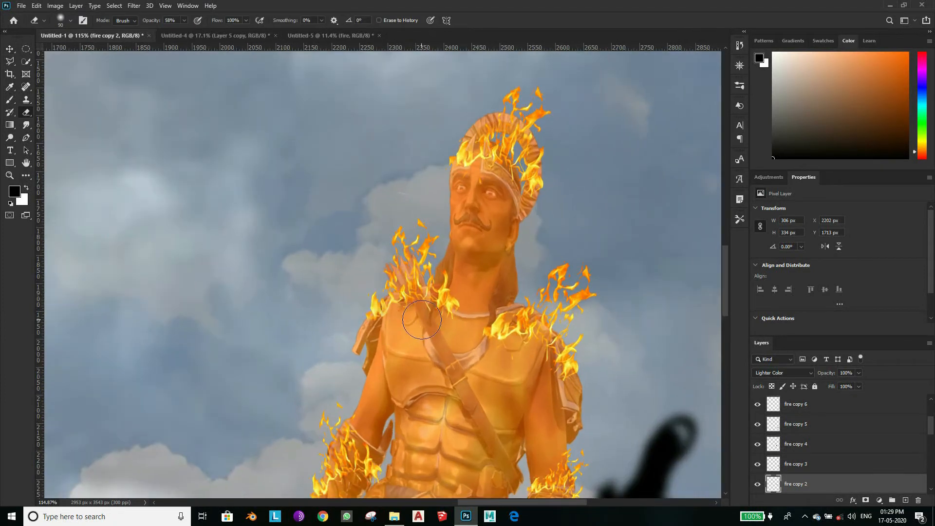
- Select the flame layer on the warrior's left shoulder and erase its lower edge softly at 58% opacity
left_click(519, 336, "ctrl")
scroll(437, 341, "down", 2)
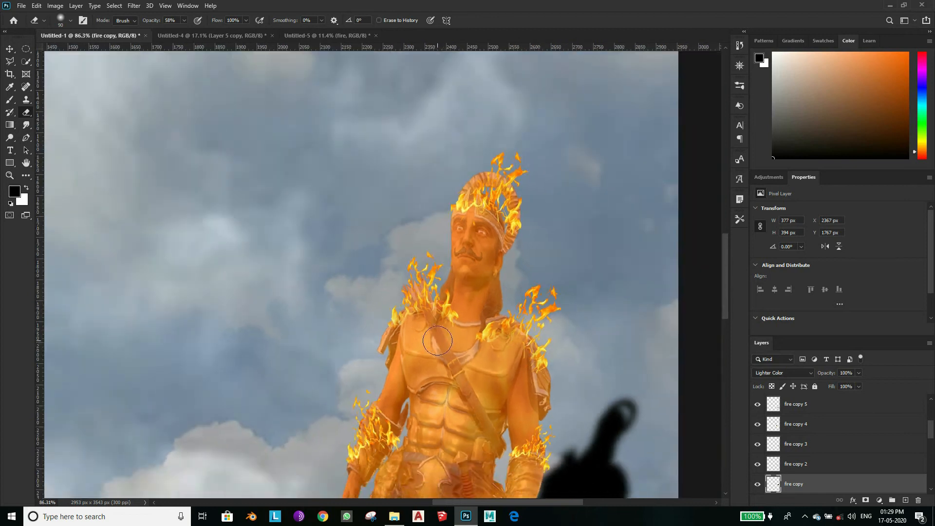
scroll(436, 359, "down", 1)
- Select the headpiece flame layer and fade the flames over the forehead and crown with the Eraser at 29% opacity
scroll(556, 237, "up", 7)
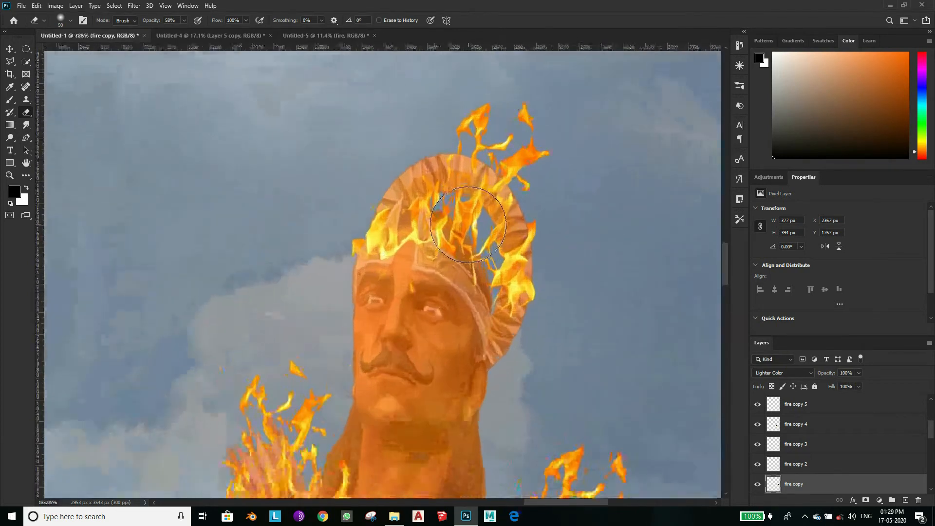
left_click(395, 302, "ctrl")
mouse_move(409, 265)
left_mouse_down()
mouse_move(455, 240)
mouse_move(477, 305)
mouse_move(426, 240)
mouse_move(455, 256)
mouse_move(474, 315)
left_mouse_up()
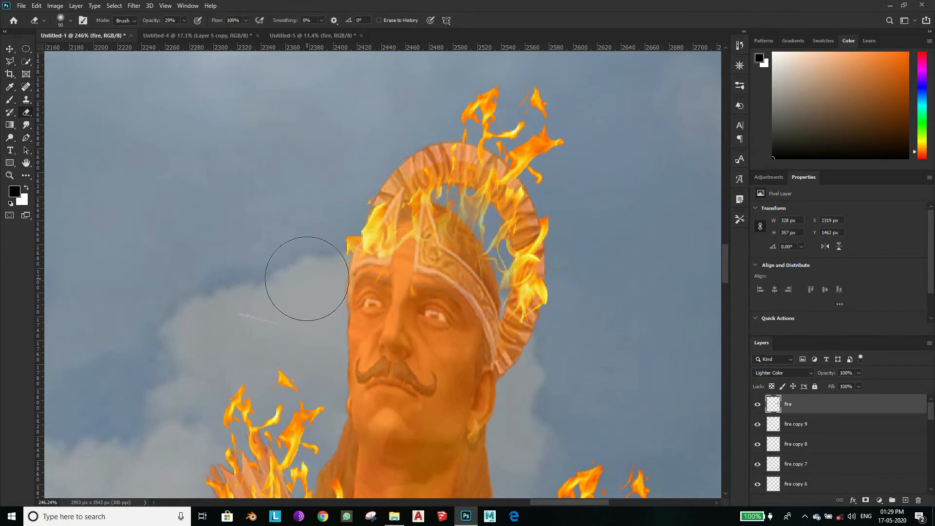
- Select the flame layer on the warrior's left forearm and soften its base with the Eraser at 61% opacity
scroll(471, 292, "down", 8)
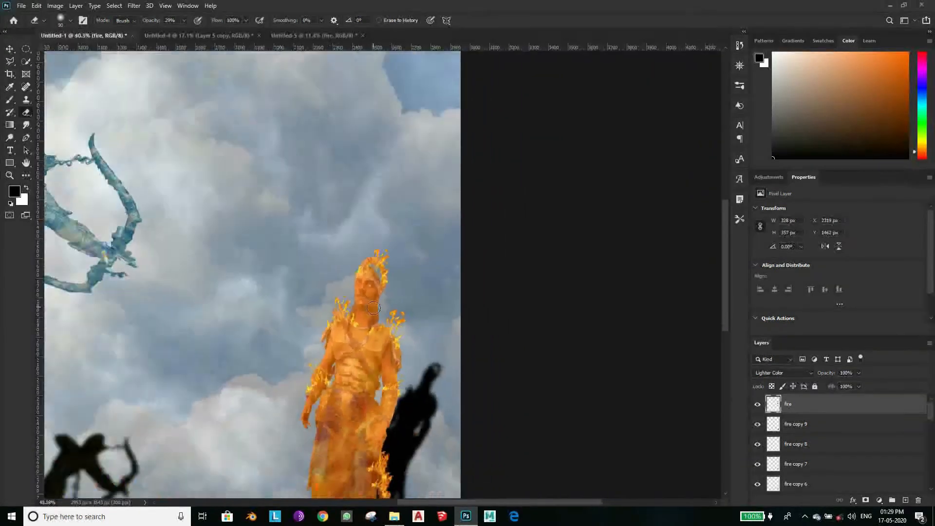
key("v")
scroll(408, 324, "up", 6)
left_click(408, 324)
scroll(408, 324, "up", 4)
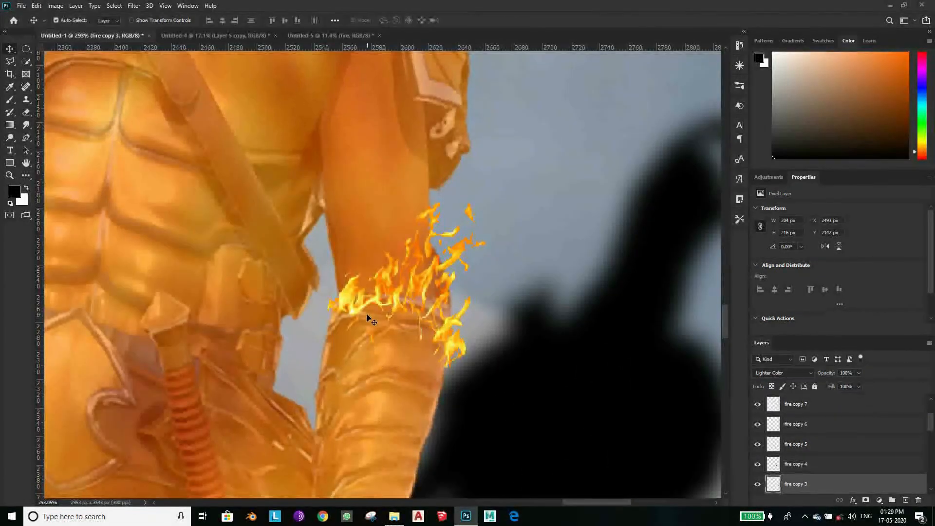
key("e")
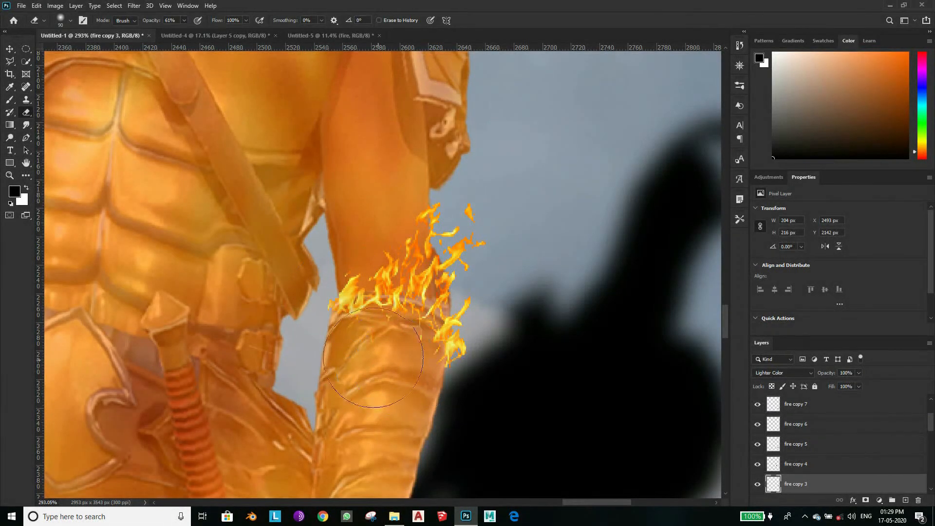
- Select the flame layer on the warrior's right forearm and soften its base with the Eraser at 61% opacity
scroll(341, 343, "down", 2)
left_click(263, 251, "ctrl")
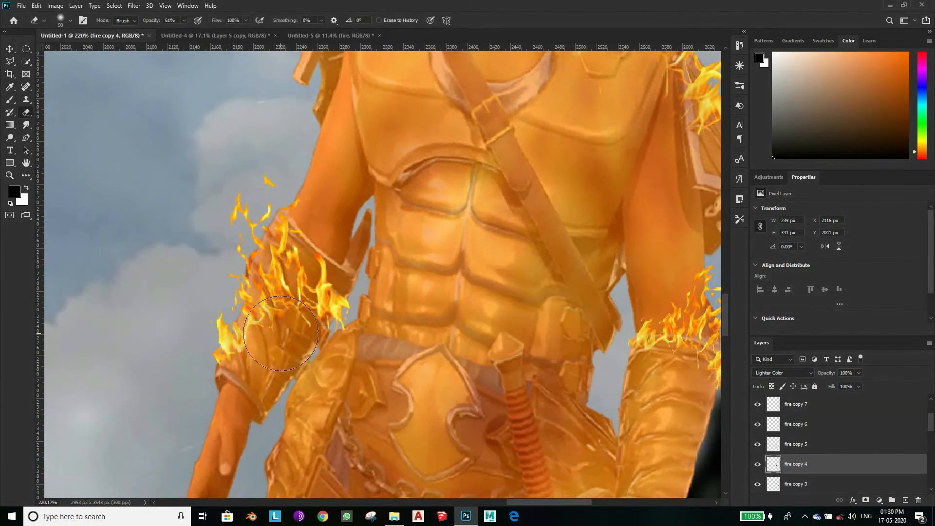
scroll(386, 386, "down", 5)
- Select the two upper flame layers along the warrior's left thigh in turn and erase their inner edges softly at 61% opacity
scroll(393, 267, "up", 5)
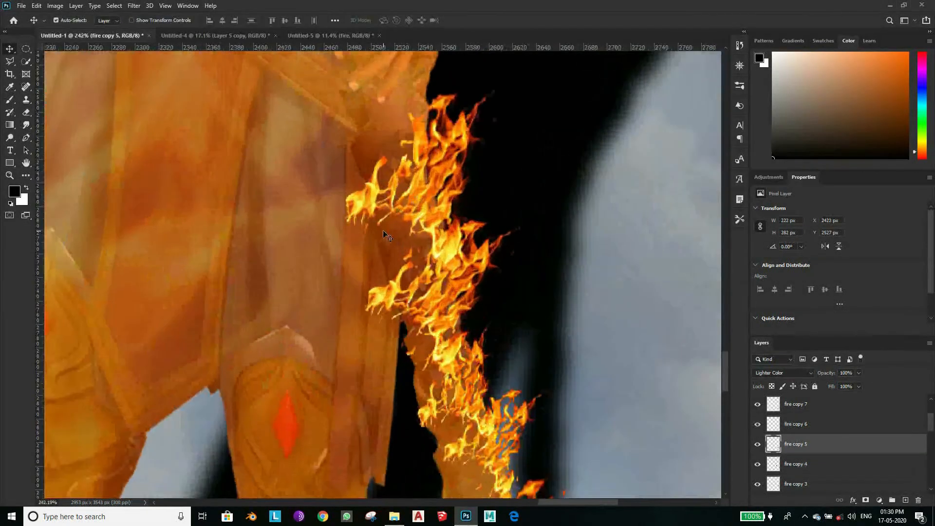
left_click(376, 225, "ctrl")
scroll(377, 225, "up", 2)
left_click_drag(375, 229, 355, 195)
left_click(358, 321, "ctrl")
left_click_drag(358, 321, 381, 306)
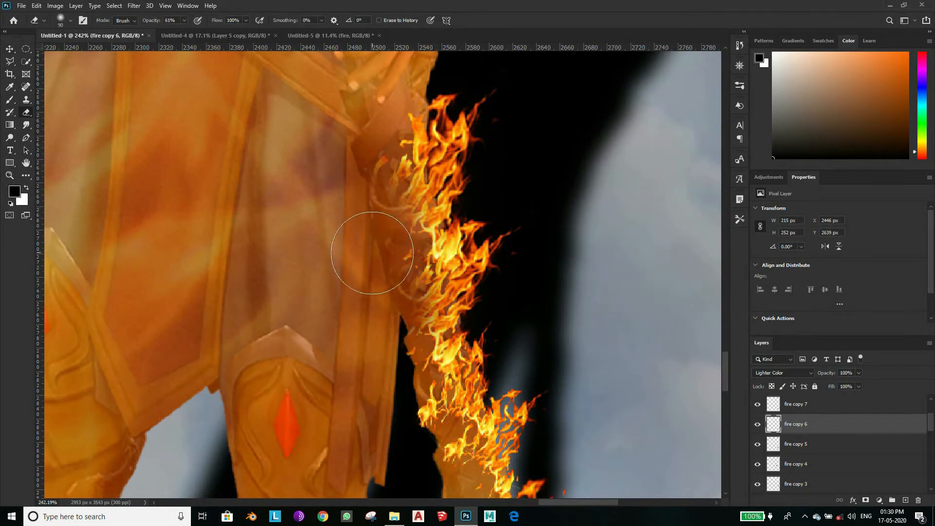
left_click_drag(440, 363, 408, 262)
- Select the flame layers fire copy 7 and fire copy 8 beside the left knee and fade their inner edges with the Eraser
left_click(402, 319, "ctrl")
scroll(402, 319, "up", 2)
left_click_drag(401, 312, 385, 281)
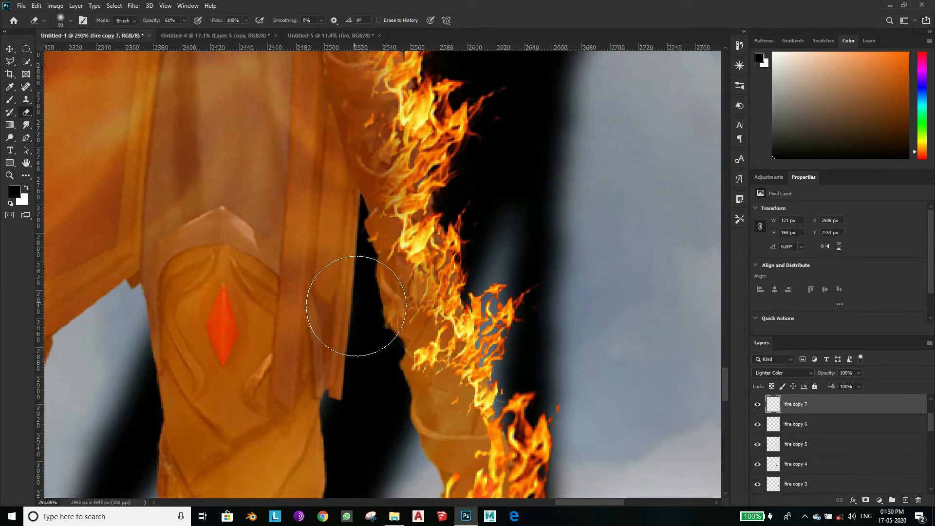
scroll(378, 292, "down", 3)
key("v")
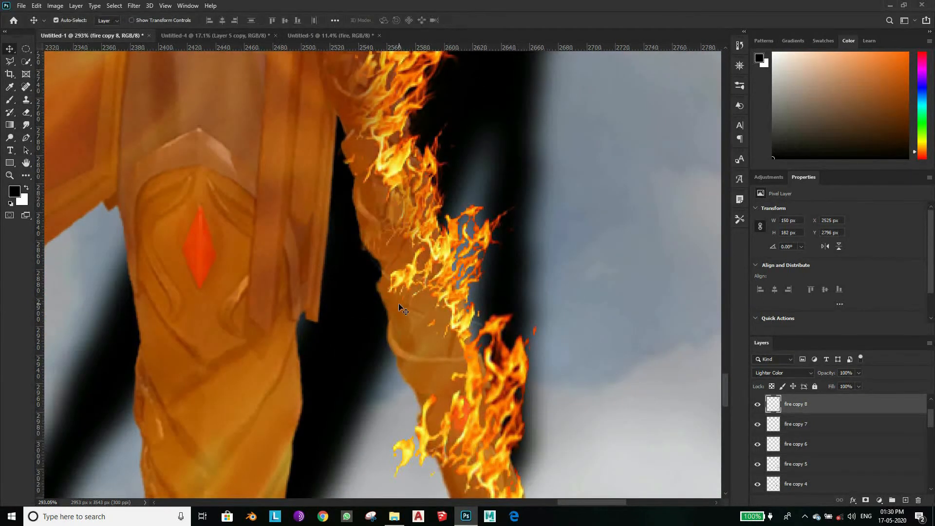
key("e")
left_click_drag(358, 304, 344, 309)
- Select the lowest flame layer on the warrior's left lower leg and soften its inner edge with the Eraser at 61% opacity
scroll(344, 311, "down", 2)
key("v")
key("e")
left_click(358, 336)
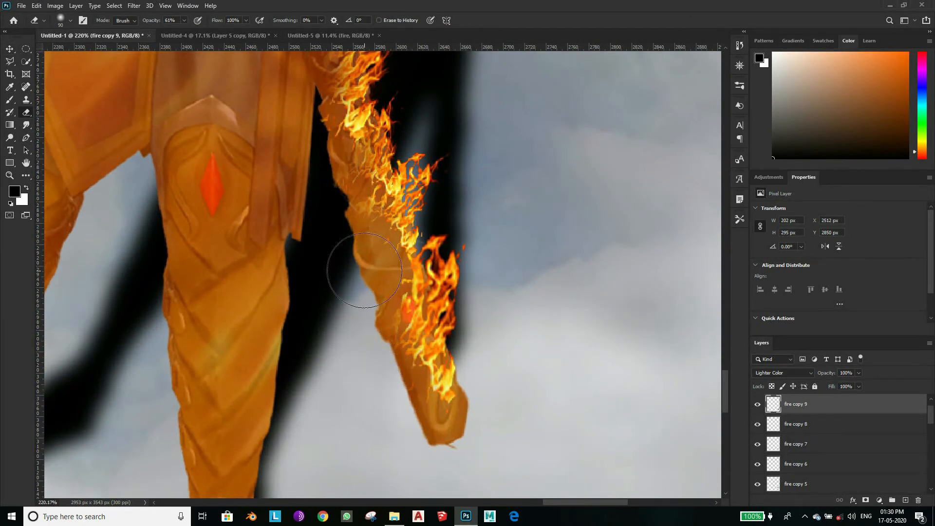
scroll(364, 270, "down", 6)
scroll(524, 262, "up", 5)
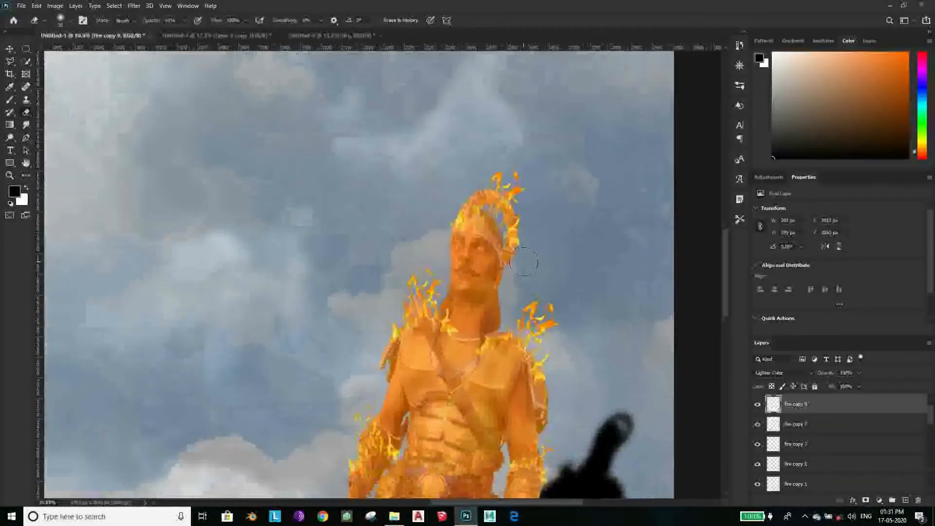
- Switch to the Brush tool with the Sampled Flame -01 tip and reduce its size to 200 px
left_click(10, 100)
scroll(132, 268, "down", 1)
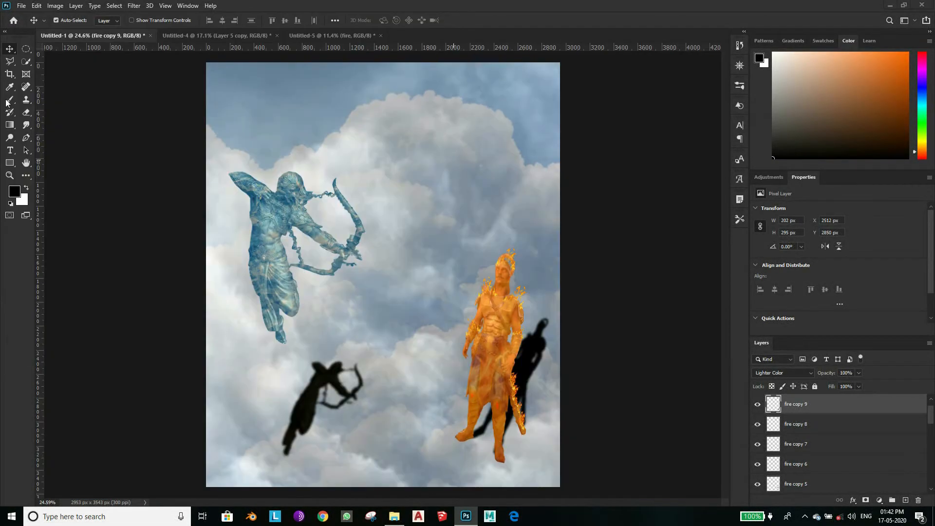
left_click(9, 100)
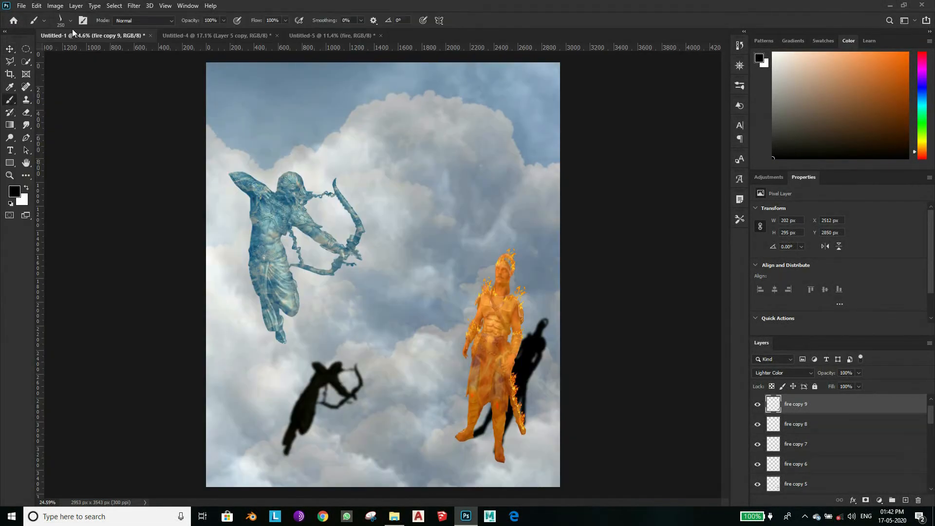
left_click(66, 20)
left_click(652, 178)
key("bracketleft")
key("bracketleft")
key("bracketleft")
key("bracketleft")
key("bracketleft")
key("bracketleft")
key("bracketleft")
key("bracketleft")
key("bracketleft")
key("bracketleft")
scroll(516, 275, "up", 10)
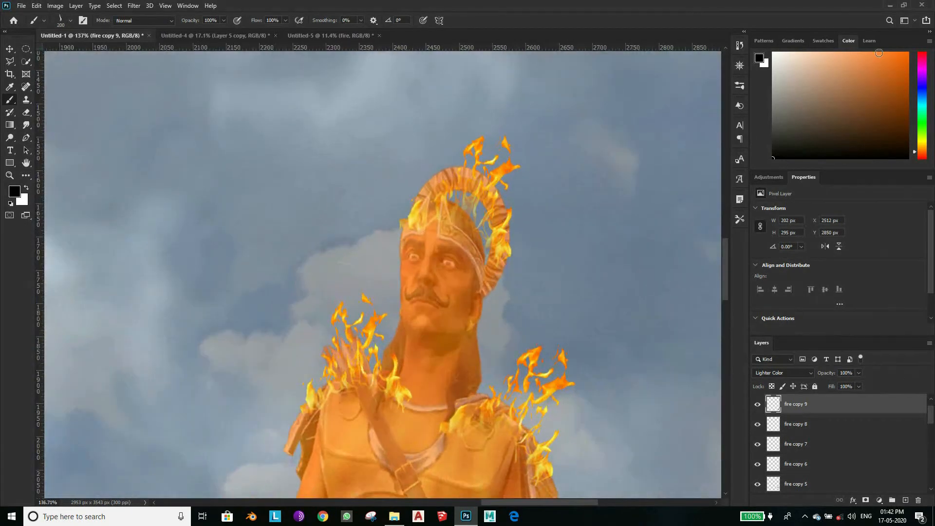
- Set the background colour to black and sample a deep orange from the left-shoulder flames as the foreground colour
left_click(21, 200)
left_click(898, 190)
left_click(14, 192)
left_click(503, 255)
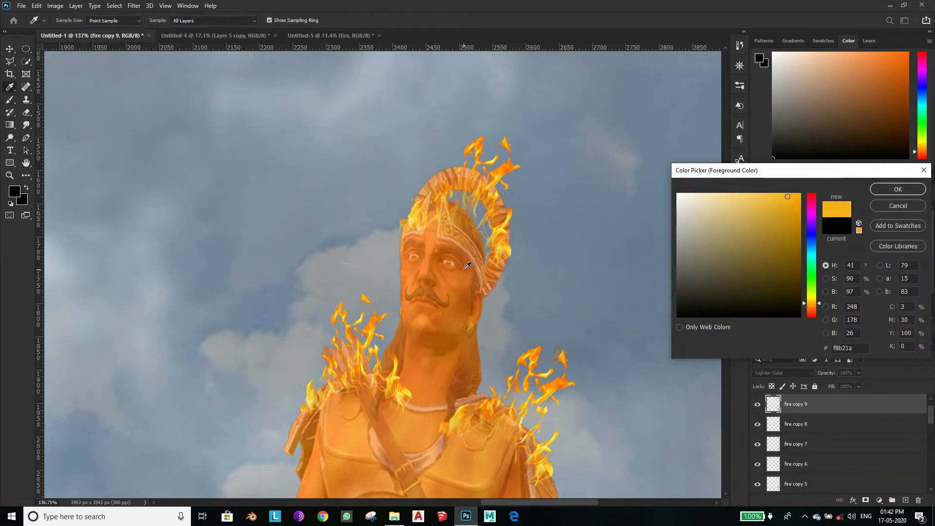
left_click(569, 379)
left_click(564, 382)
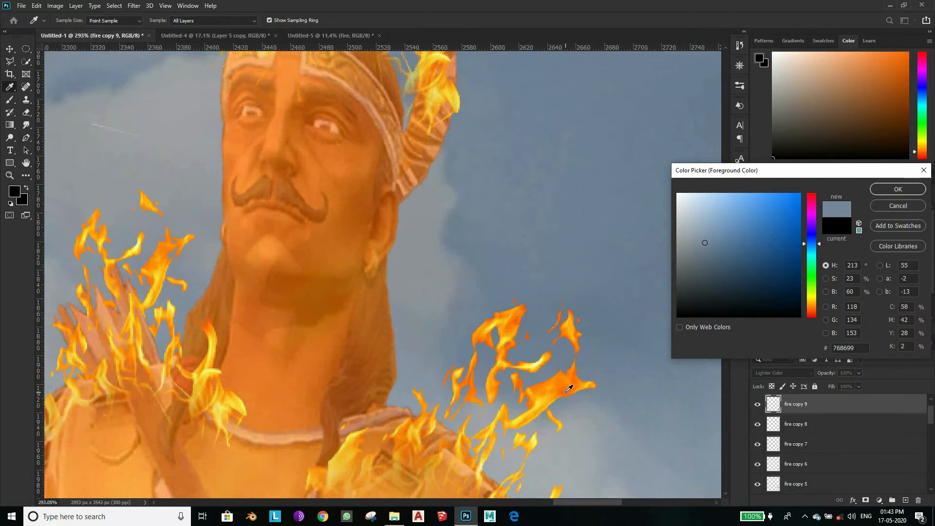
left_click(568, 387)
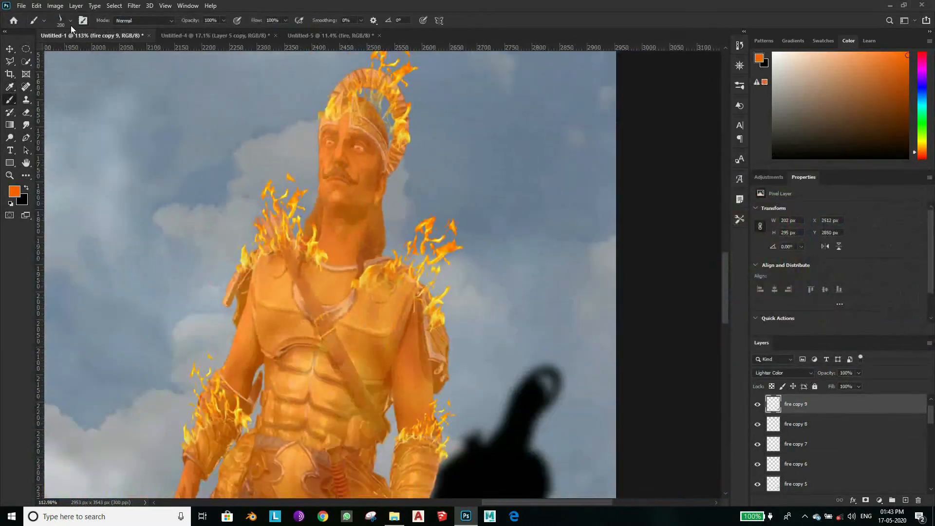
- Rotate the flame brush tip to -13°, reduce it to 150 px and paint orange flame on the edge of the headpiece crest
left_click(71, 21)
left_click(404, 108)
scroll(403, 109, "up", 3)
scroll(406, 114, "down", 2)
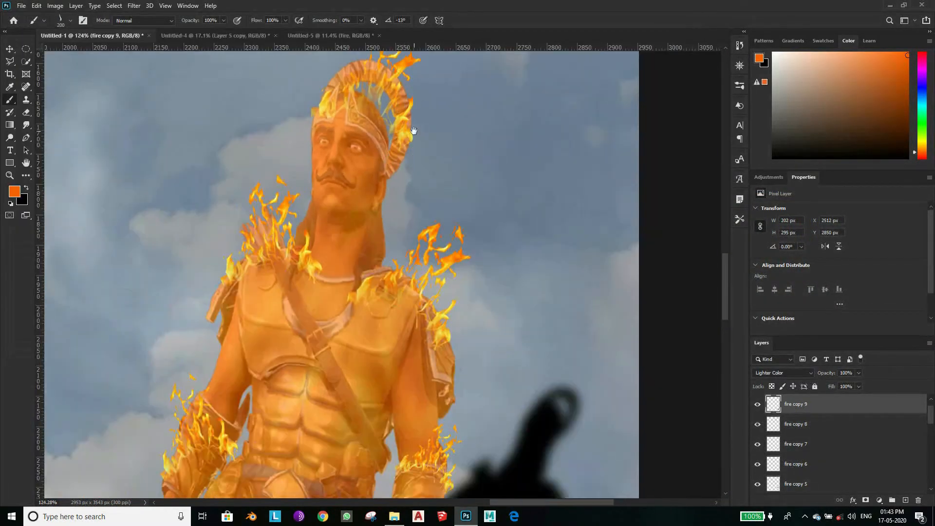
scroll(411, 131, "up", 4)
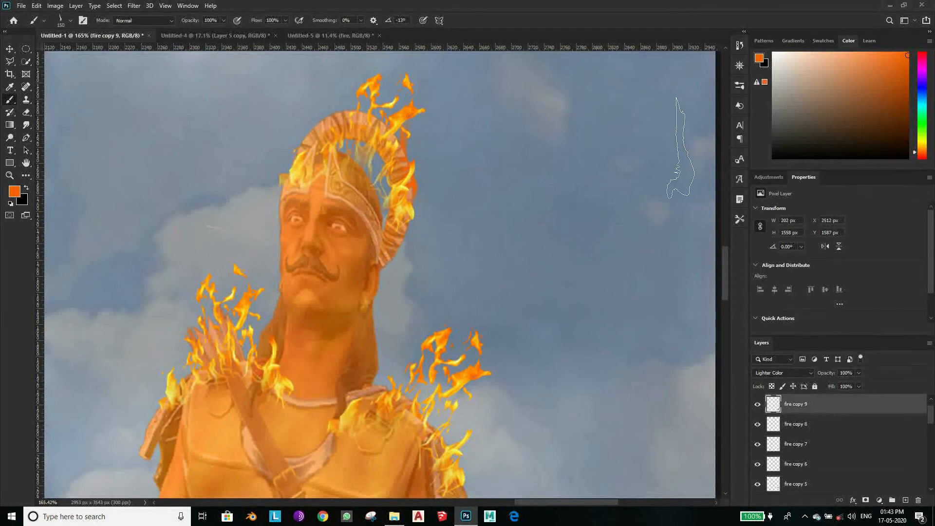
- Sample a lighter orange from the headpiece flames and paint further flame strokes around the head, rotating the tip to 27° and -3°
left_click(18, 192)
left_click(400, 196)
left_click(899, 189)
left_click(391, 146)
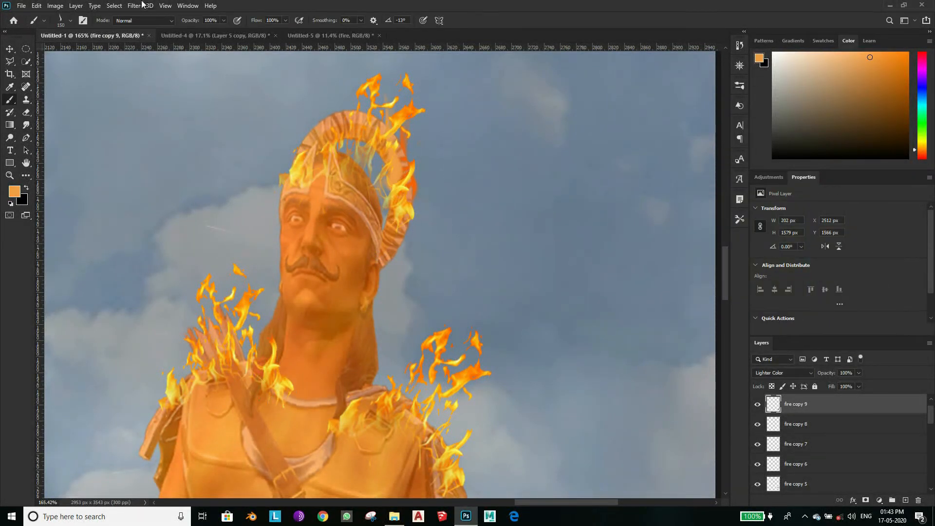
left_click(70, 21)
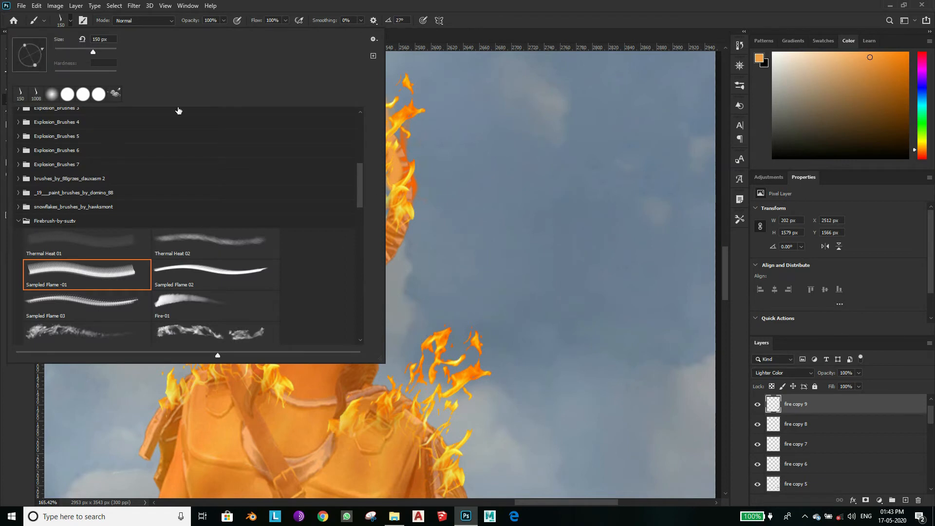
left_click(511, 180)
scroll(511, 180, "down", 2)
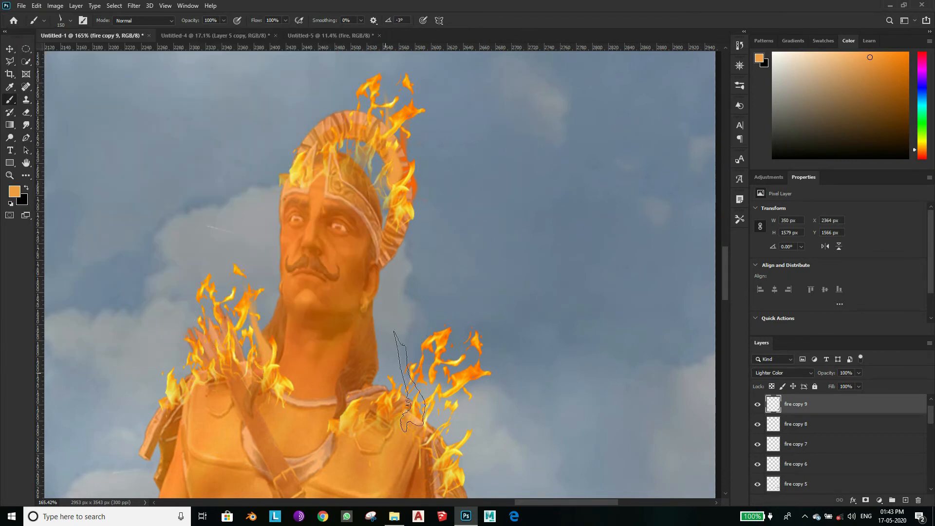
scroll(652, 348, "down", 5)
left_click(71, 20)
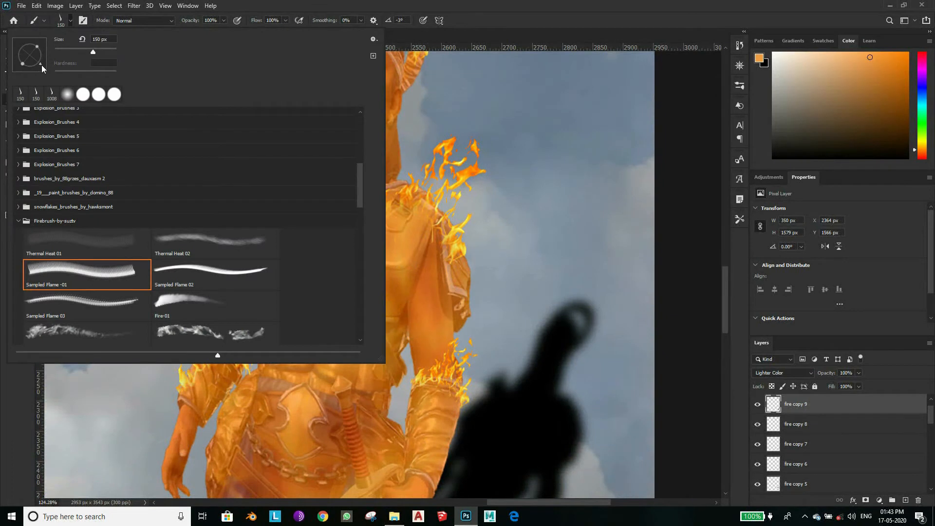
left_click(455, 205)
left_click(436, 217)
key("ctrl+z")
- Add a new layer and paint a light-orange flame beside the left shoulder with the tip at -26° and 250 px
scroll(828, 461, "down", 1)
left_click(871, 404)
left_click(905, 500)
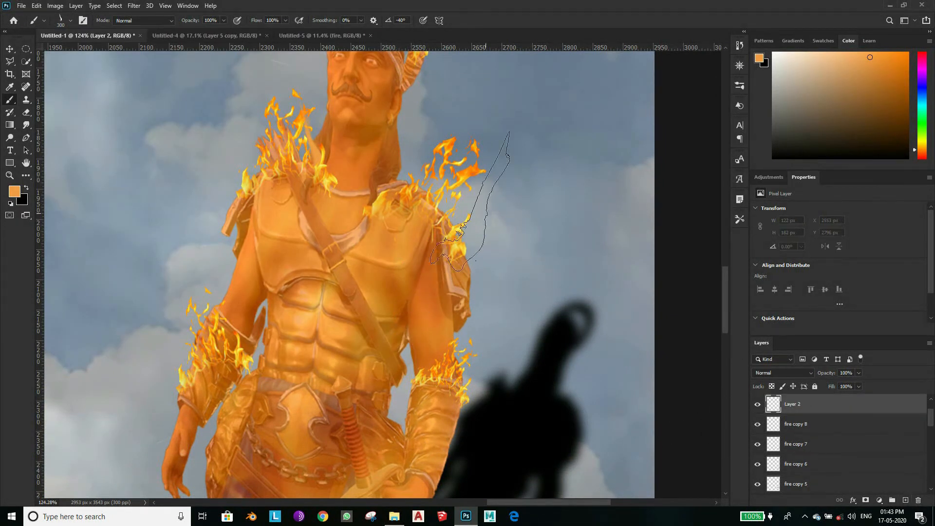
scroll(233, 117, "up", 1)
left_click(70, 21)
left_click_drag(43, 61, 45, 59)
left_click(426, 282)
left_click(451, 202)
key("bracketright")
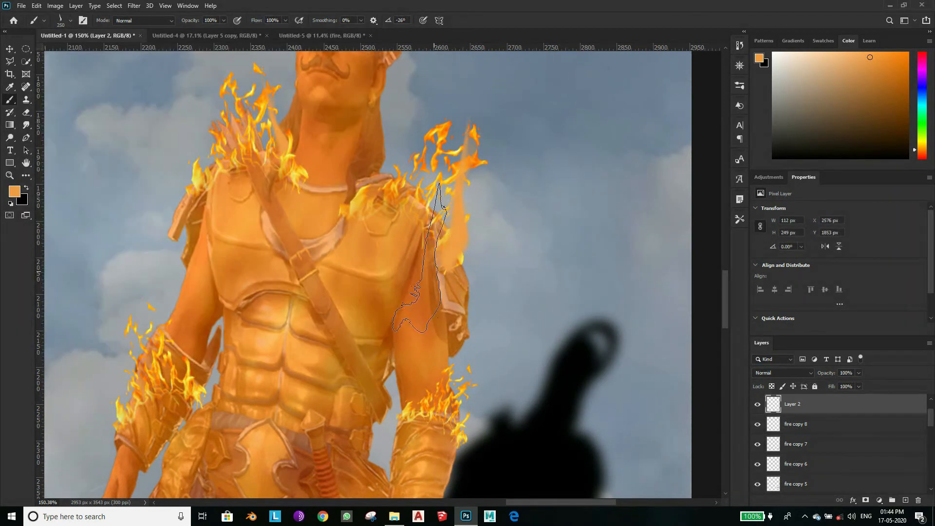
- Move Layer 2 beneath the fire copies, directly above Layer 5 copy 2, and add smaller flame strokes with the 100 px brush
mouse_move(793, 404)
left_mouse_down()
mouse_move(824, 438)
mouse_move(823, 487)
mouse_move(819, 453)
left_mouse_up()
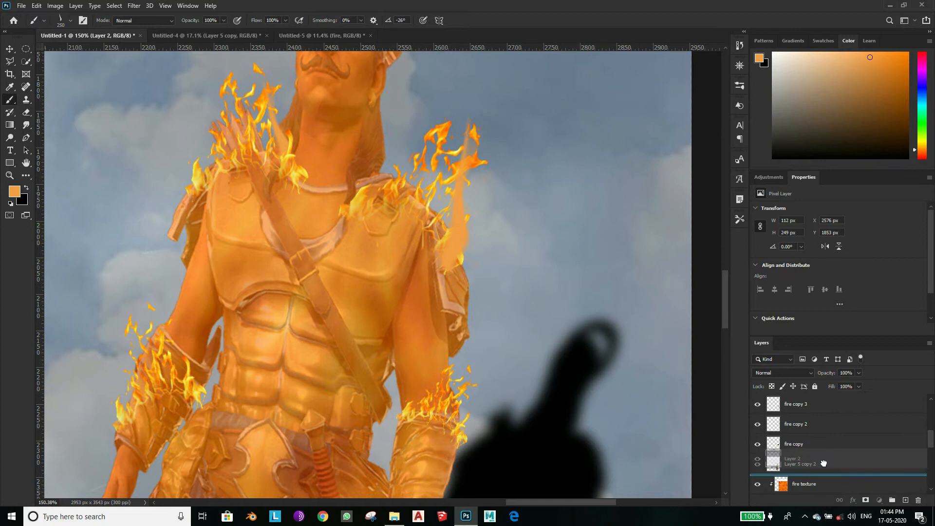
scroll(438, 238, "down", 1)
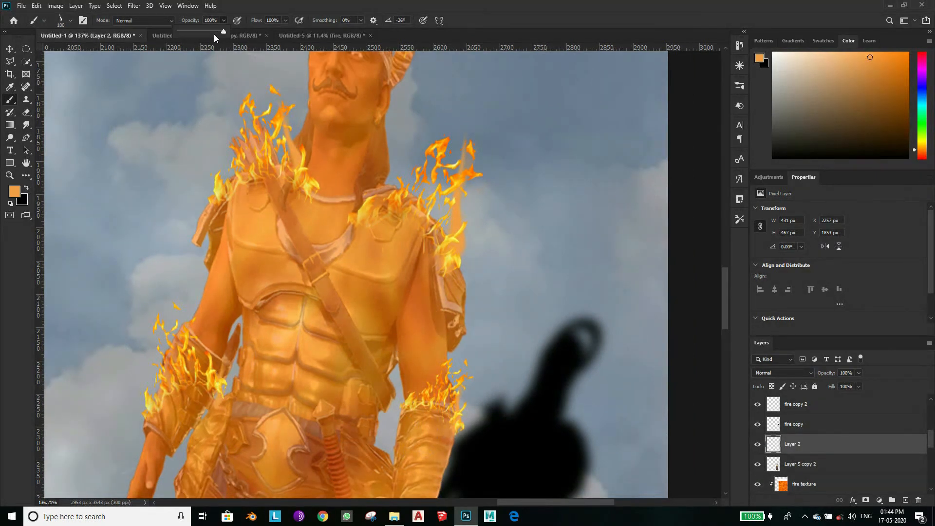
- Set the brush opacity to 77%, choose a more saturated orange foreground and pick the Sampled Flame 03 tip
scroll(324, 363, "down", 2)
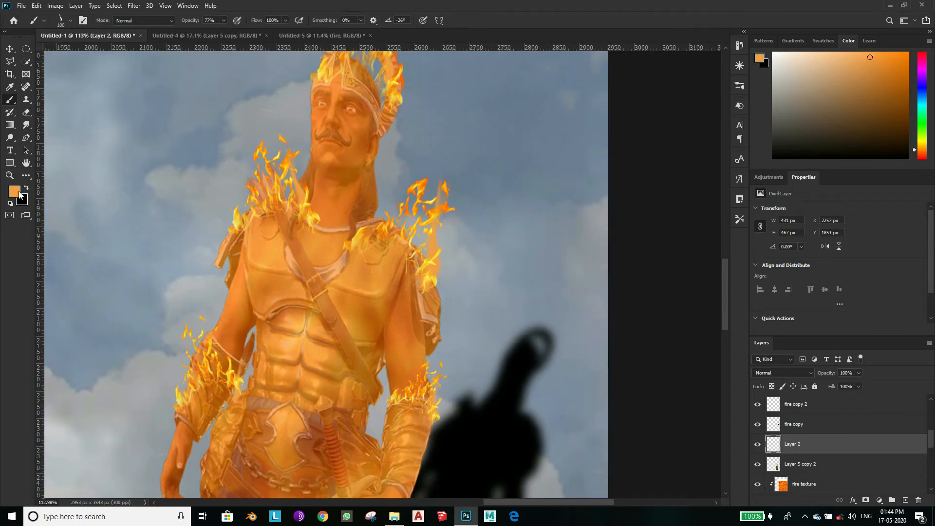
left_click(15, 192)
left_click(896, 191)
left_click(63, 21)
double_click(92, 311)
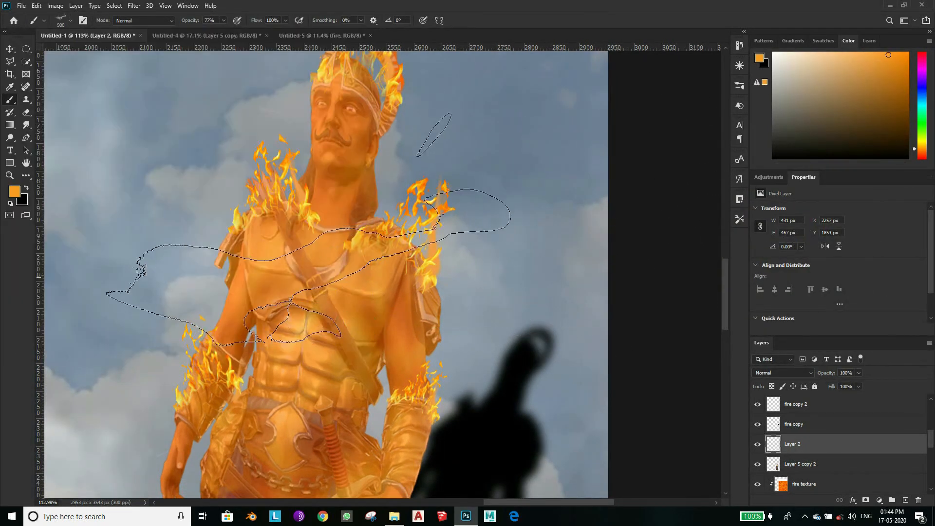
- Set the flame brush to 175 px at 52° and paint faint strokes behind the left-shoulder flames
left_click(60, 21)
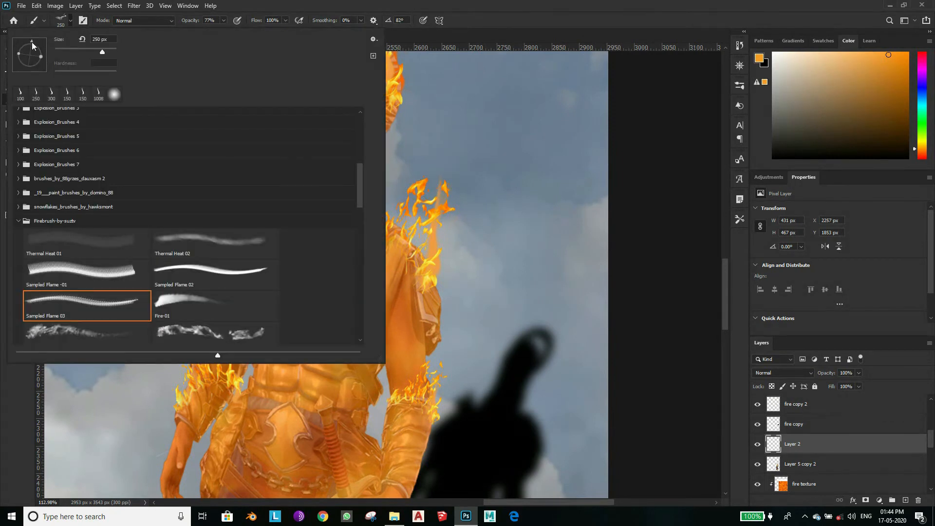
left_click(440, 118)
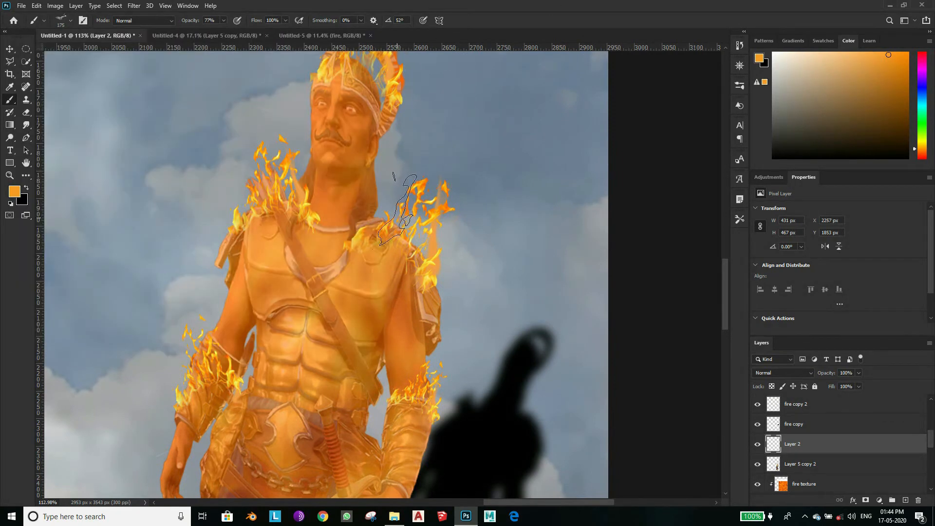
scroll(397, 209, "up", 2)
scroll(187, 190, "down", 1)
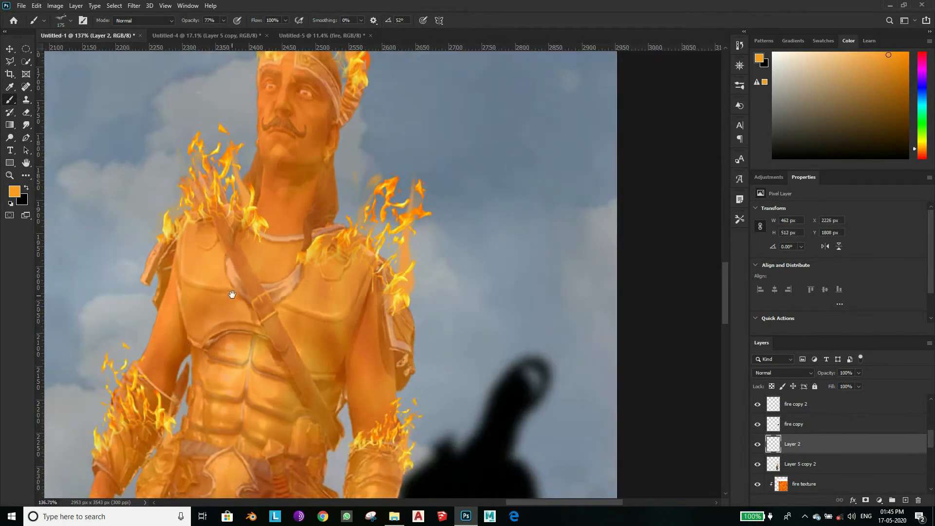
- Paint flame strokes around the right forearm with the tip rotated to 95° and 83°, and undo the last stroke
scroll(209, 292, "down", 3)
right_click(38, 47)
left_click(214, 287)
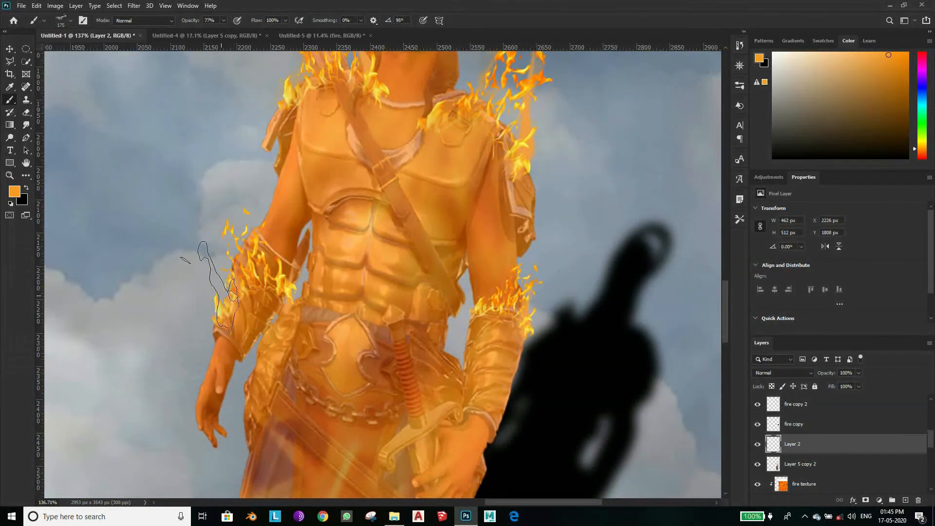
left_click(63, 20)
double_click(84, 312)
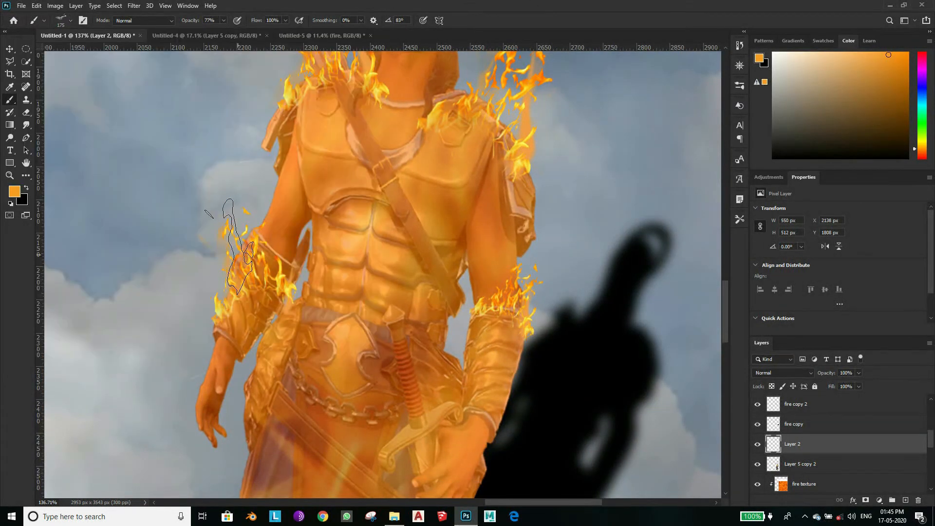
key("ctrl+z")
- Choose a darker orange foreground, rotate the flame tip to 73° and paint strokes around the right-forearm flames
left_click(15, 191)
left_click(791, 218)
left_click(897, 188)
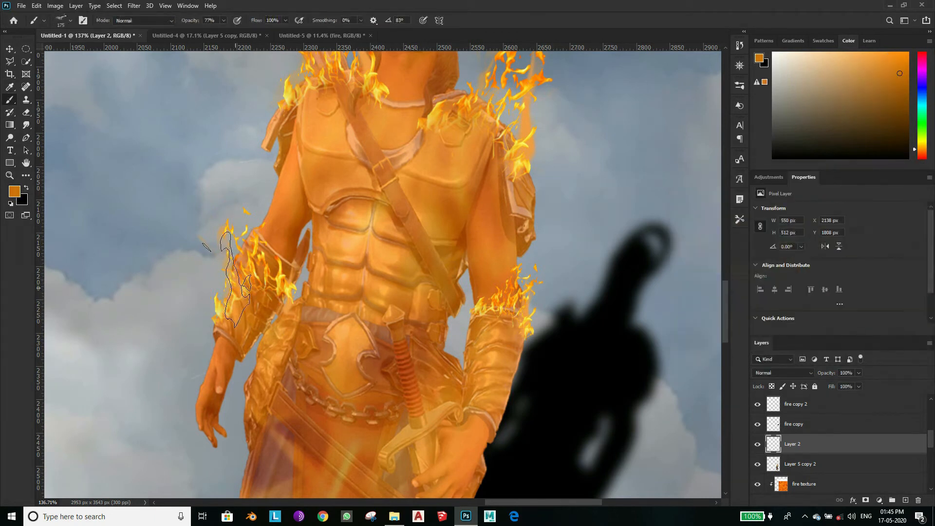
left_click(71, 21)
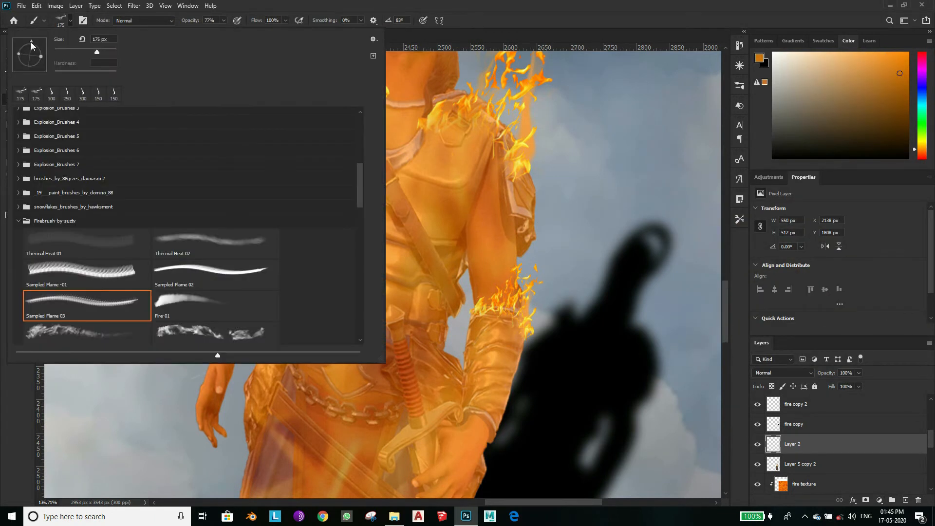
left_click(509, 30)
scroll(445, 287, "down", 2)
- Paint faint flame strokes behind the warrior's helmet-crest flames, rotating the flame tip to 29°
scroll(444, 288, "up", 4)
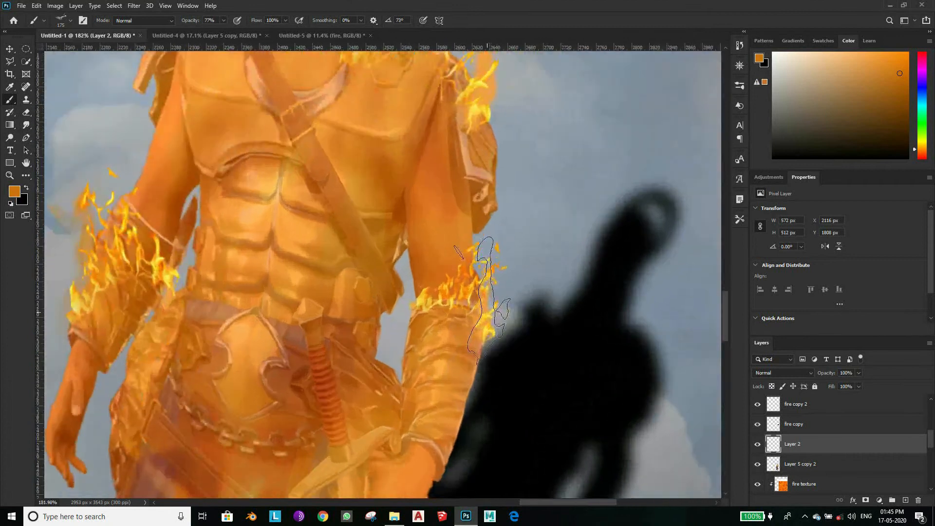
scroll(444, 287, "down", 3)
scroll(397, 265, "up", 4)
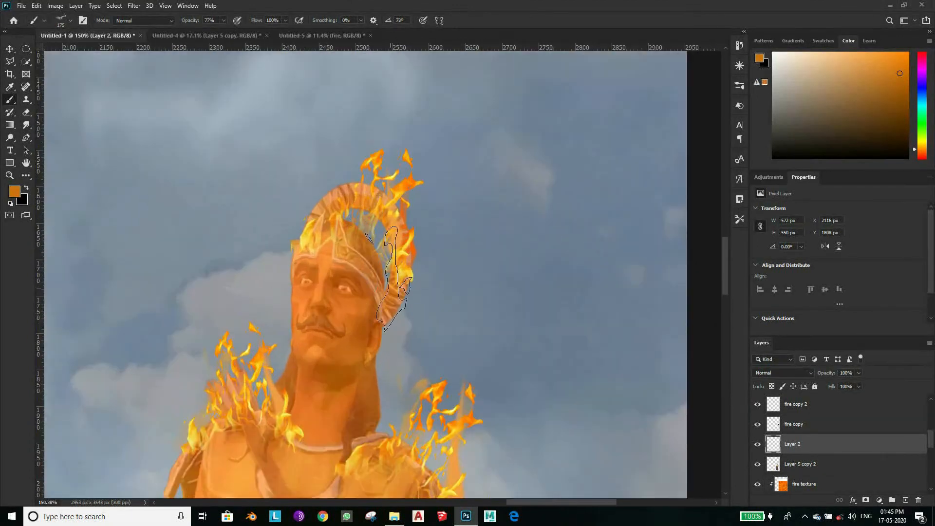
left_click(71, 20)
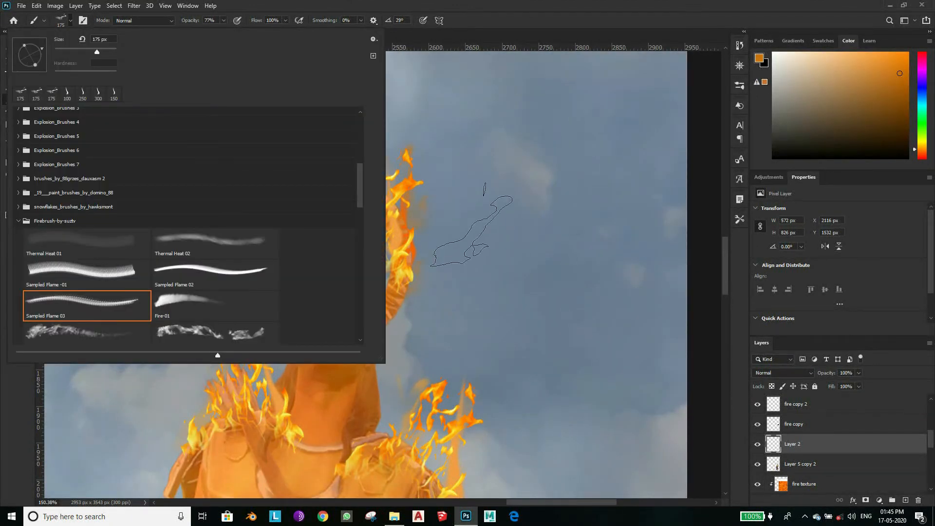
left_click(472, 224)
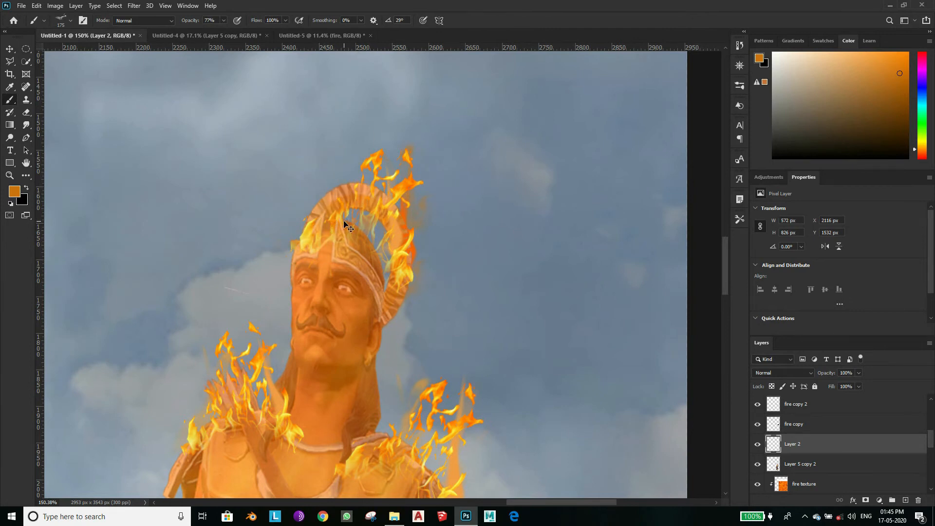
- Rotate the flame tip to 81° and paint faint strokes behind the warrior's left-shoulder flames
scroll(373, 176, "down", 3)
scroll(282, 277, "up", 3)
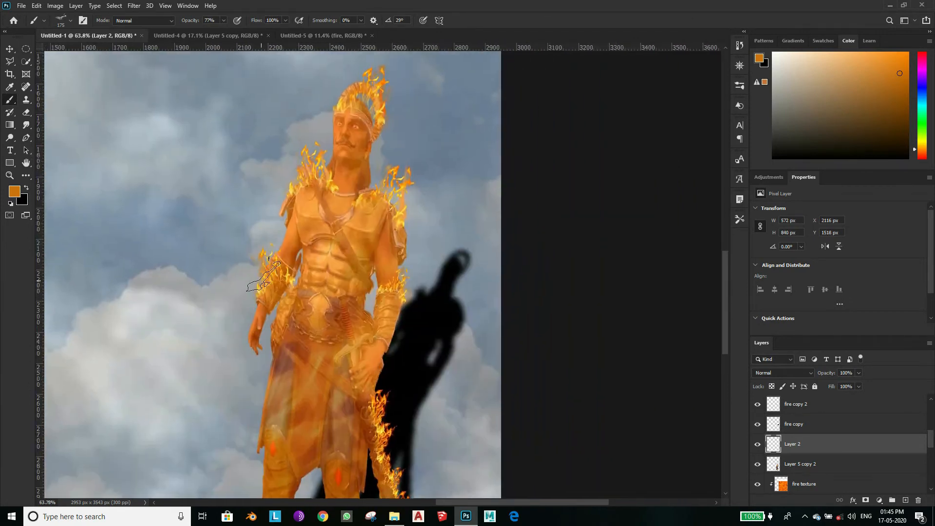
scroll(281, 277, "up", 1)
left_click(71, 20)
left_click_drag(33, 39, 30, 39)
left_click(472, 86)
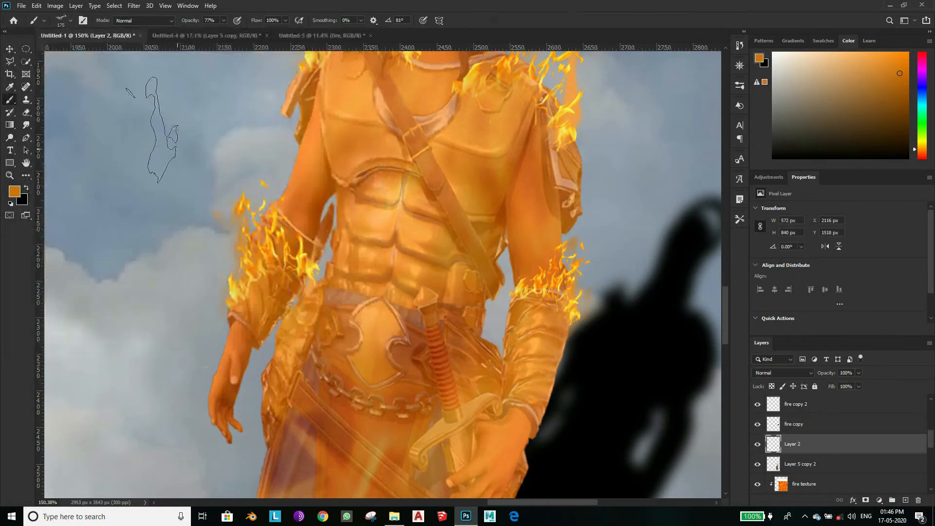
scroll(292, 248, "up", 5)
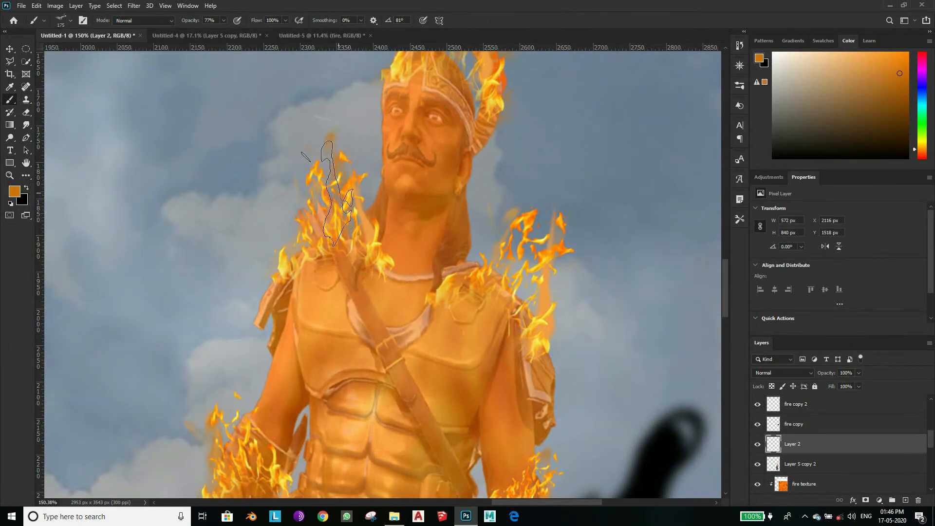
scroll(361, 221, "down", 3)
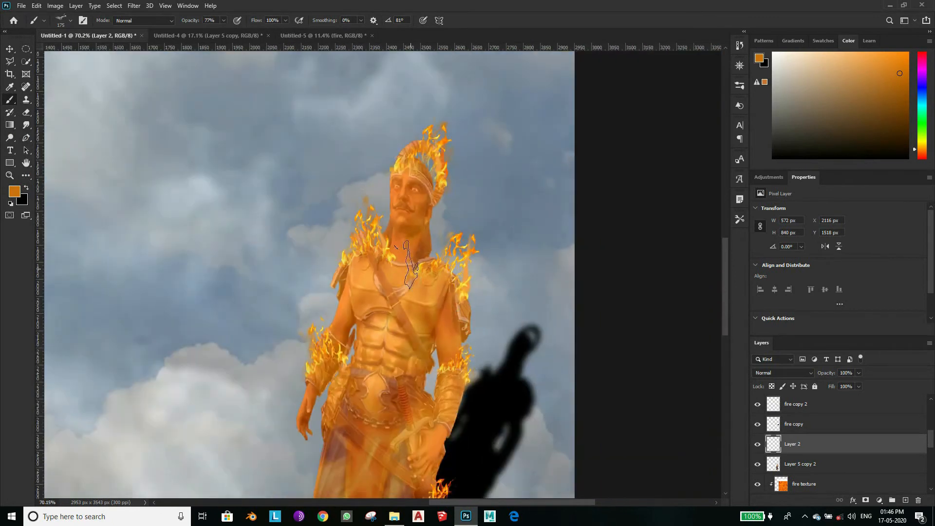
scroll(409, 265, "down", 2)
scroll(424, 336, "down", 1)
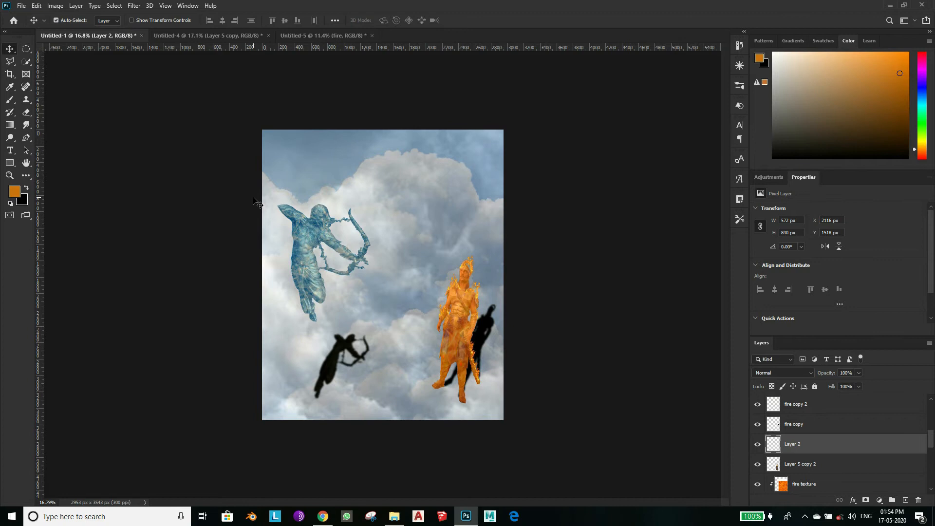
- Set up the Brush tool with tip 2 from Free Freeze Photoshop Brushes 1, rotated to 47°
left_click(10, 99)
left_click(64, 21)
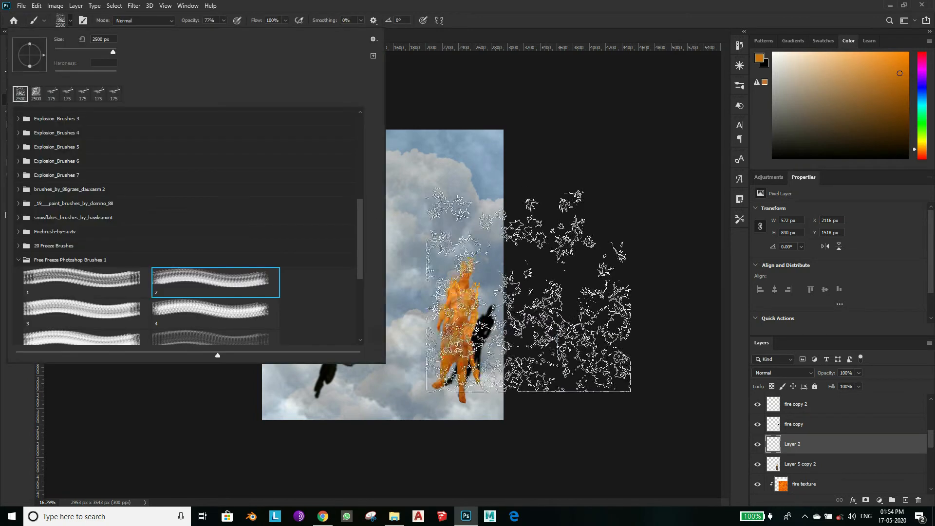
left_click_drag(32, 42, 39, 45)
key("Return")
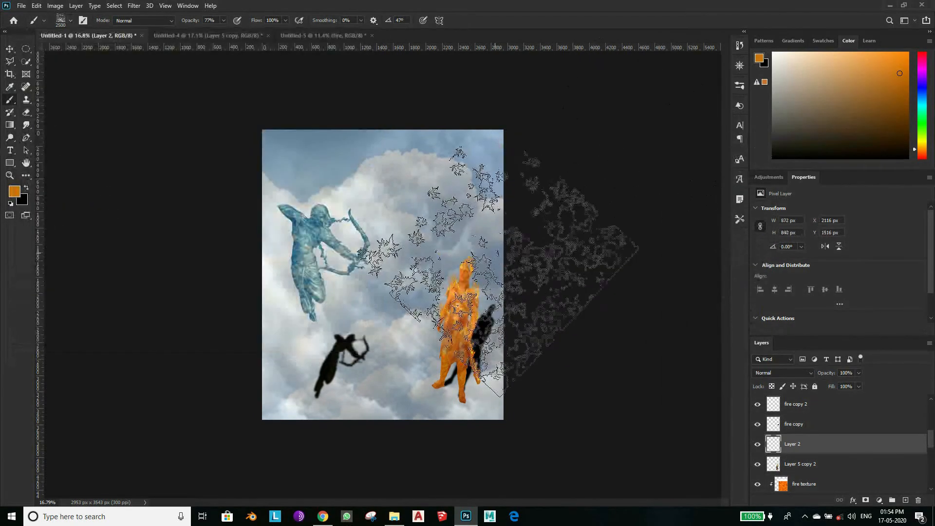
key("ctrl+plus")
scroll(214, 231, "up", 10)
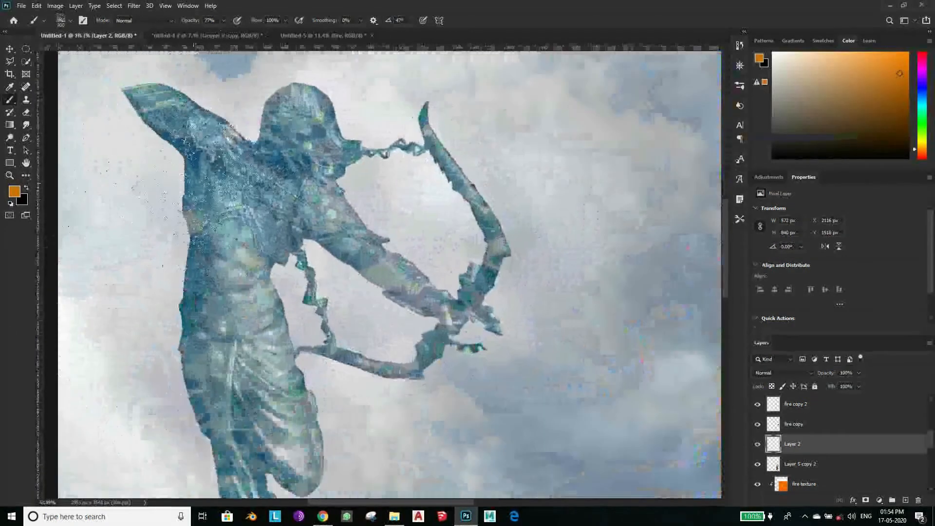
- Sample a light icy blue from the archer's body as the foreground color
left_click(14, 192)
left_click(252, 214)
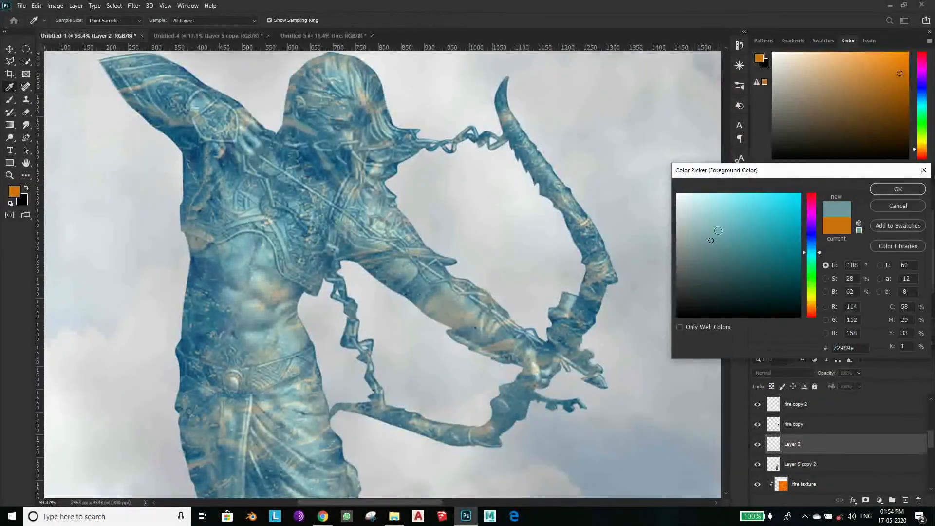
left_click(363, 83)
key("Return")
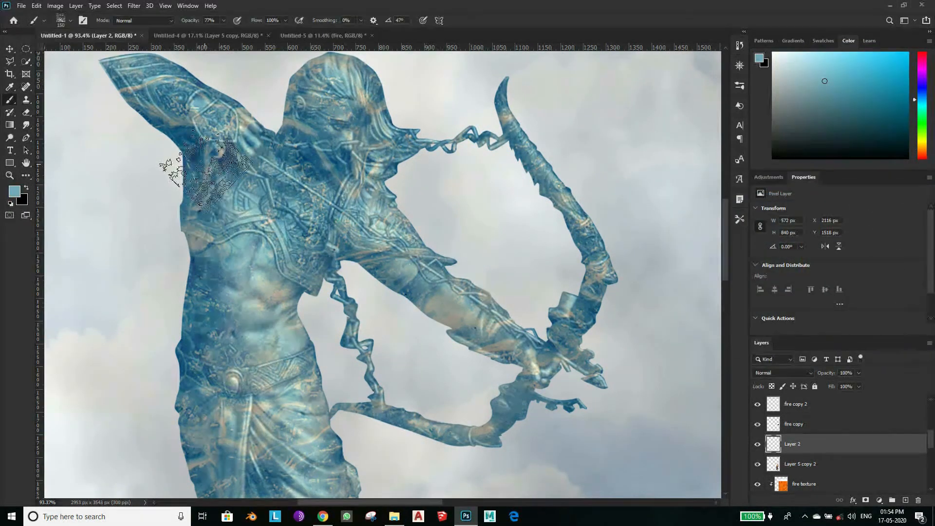
- Stamp frost marks along the archer's upper back edge, adjusting the tip angle between strokes to 56°
left_click(207, 170)
left_click(61, 20)
left_click_drag(43, 55, 39, 64)
key("Return")
left_click(195, 207)
left_click(61, 20)
left_click(44, 51)
left_click(346, 4)
left_click(60, 20)
left_click(41, 49)
left_click(482, 5)
- Stamp frost marks along the archer's waist edge, enlarging the freeze brush to 250 px
left_click(199, 276)
left_click(189, 296)
key("bracketright")
key("bracketright")
key("bracketright")
left_click(191, 310)
- Paint frost down the archer's hip and thigh edge, reducing the brush to 150 px
scroll(212, 379, "down", 5)
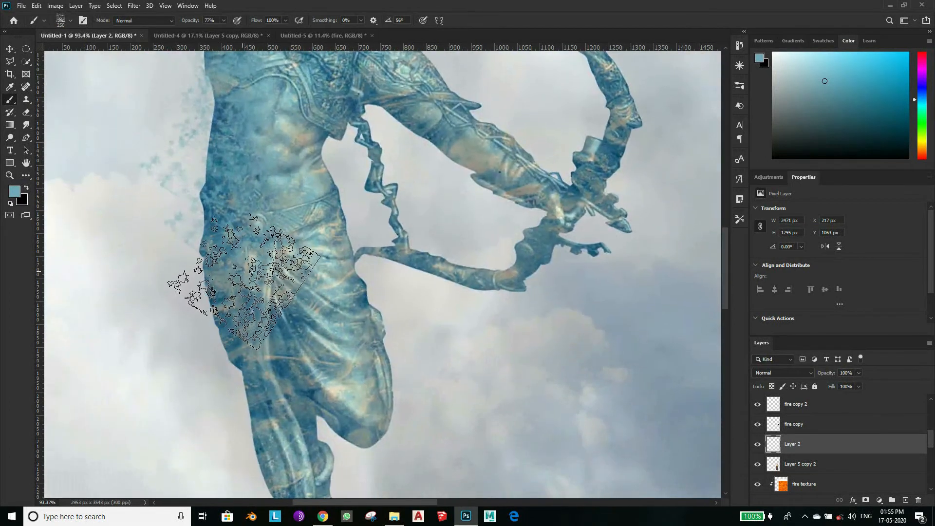
key("bracketleft")
key("bracketleft")
key("bracketleft")
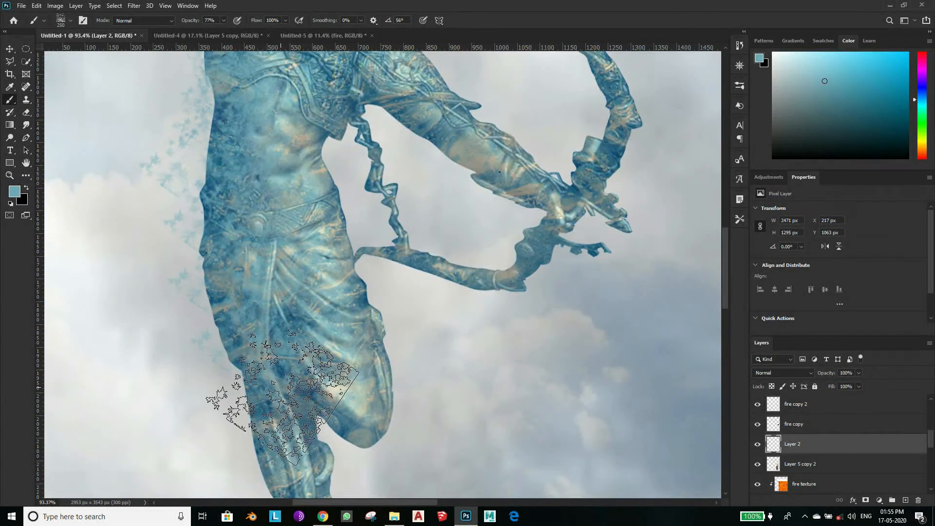
key("bracketleft")
key("bracketleft")
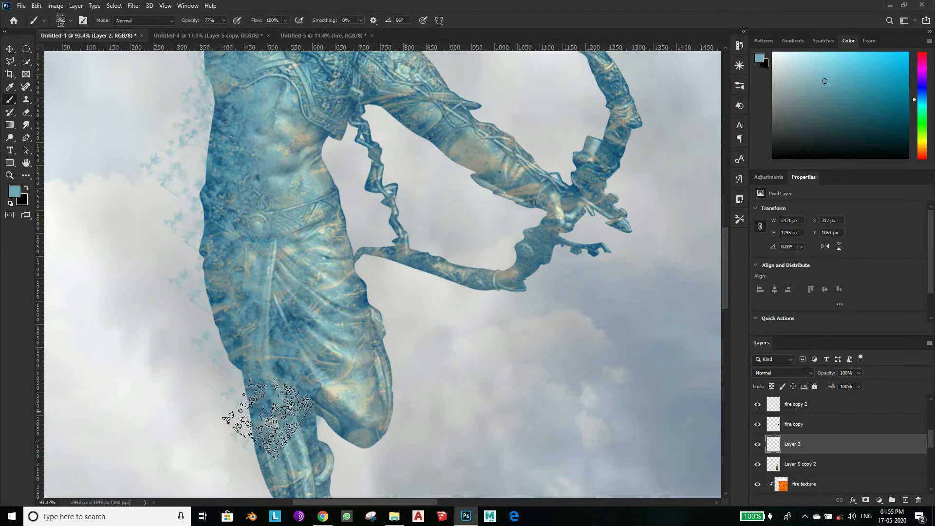
- Reduce the freeze brush to 80 px and paint fine frost along the archer's lower leg, hip and back edge
scroll(261, 430, "down", 3)
scroll(266, 438, "up", 5)
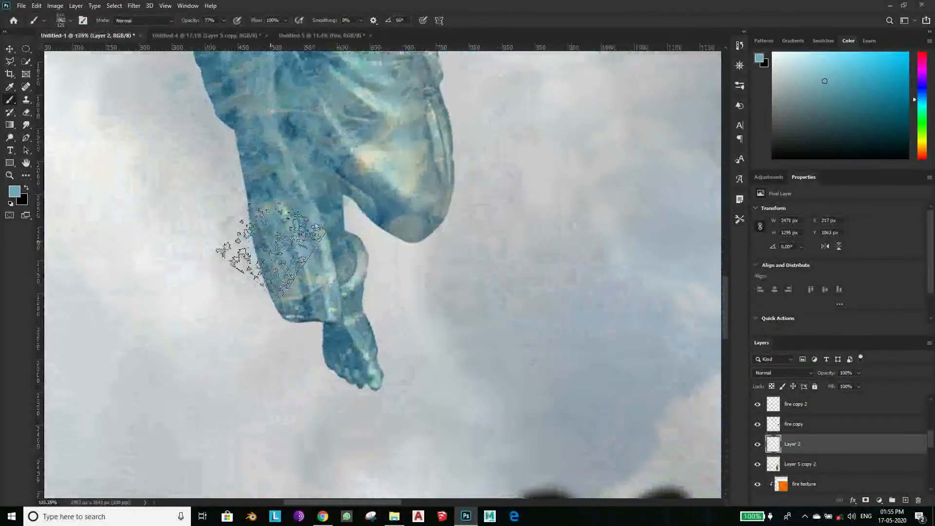
key("bracketleft")
key("bracketleft")
mouse_move(248, 202)
left_mouse_down()
mouse_move(230, 111)
mouse_move(334, 304)
left_mouse_up()
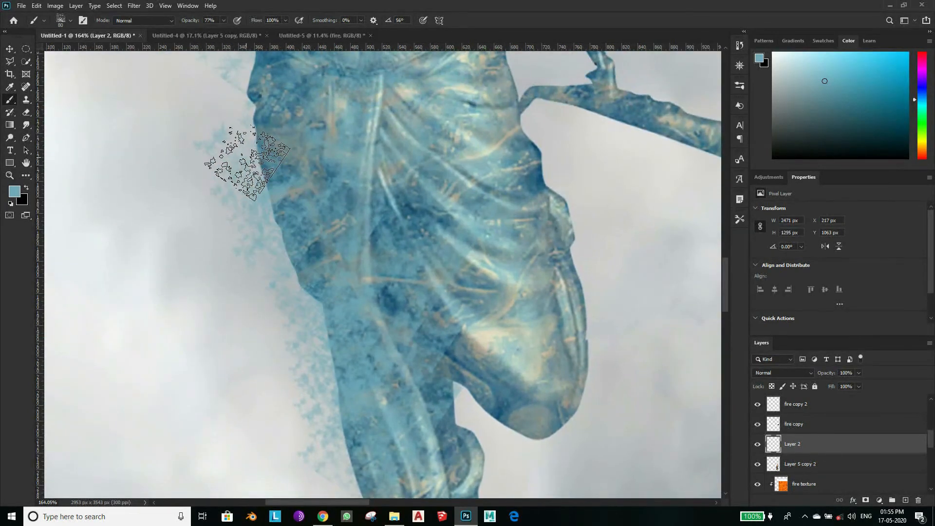
left_click_drag(261, 88, 344, 336)
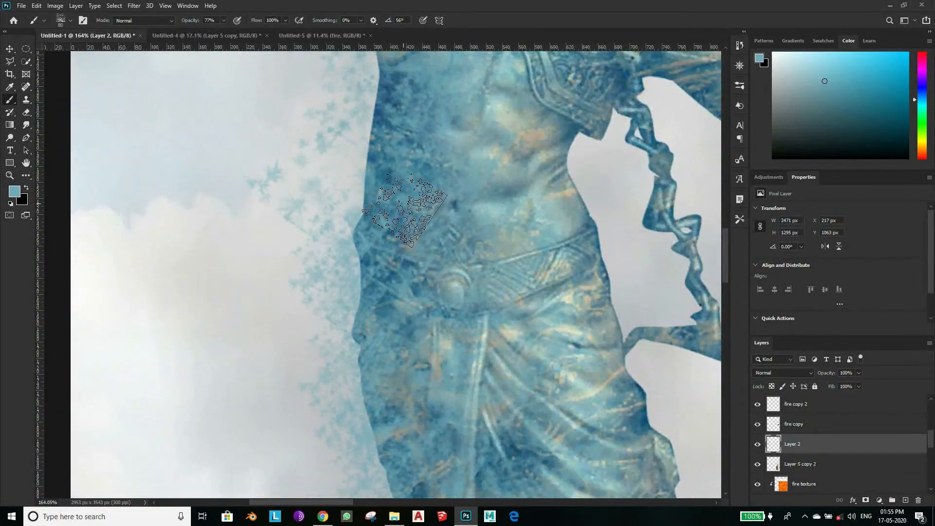
left_click_drag(242, 177, 334, 313)
- Rotate the freeze tip to 131°, enlarge it to 300 px and paint frost over the archer's back and torso
scroll(351, 198, "down", 6)
scroll(297, 324, "up", 5)
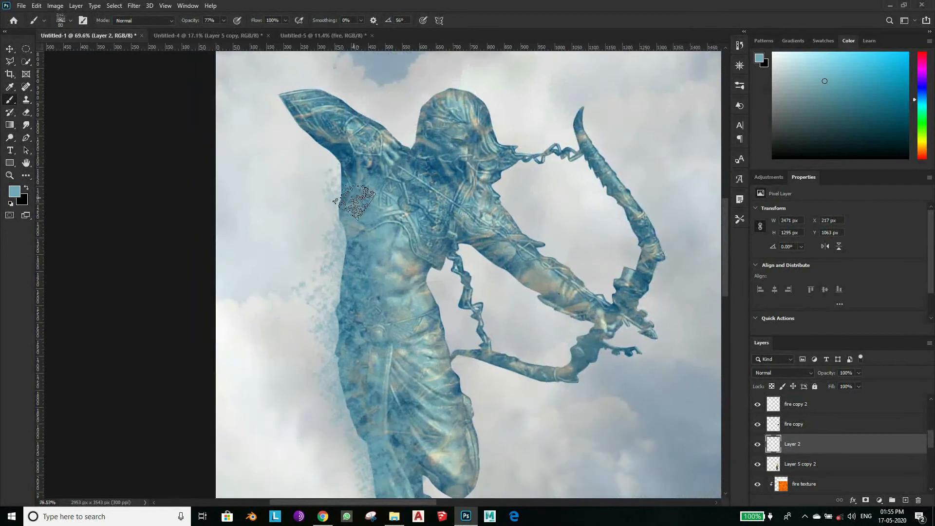
left_click(70, 21)
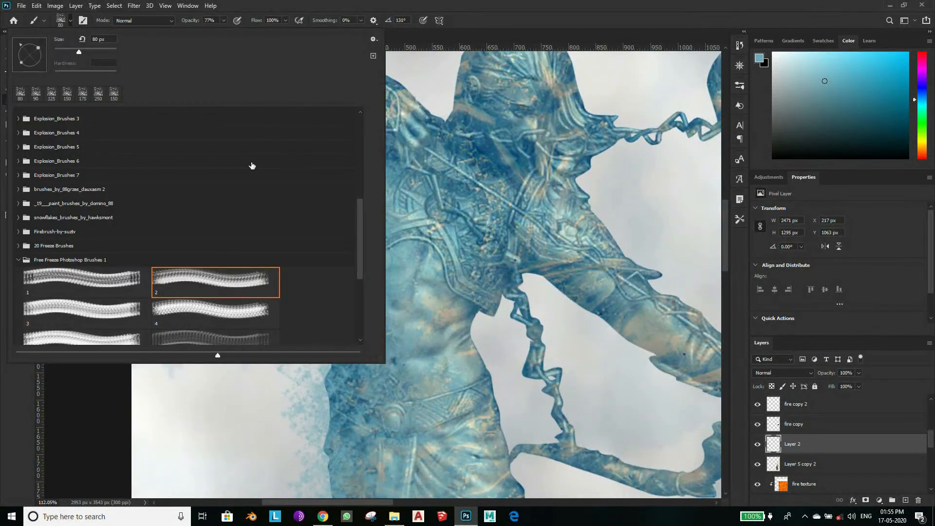
left_click(563, 36)
key("bracketright")
key("bracketright")
key("bracketright")
key("bracketright")
key("bracketright")
mouse_move(350, 339)
left_mouse_down()
mouse_move(367, 365)
mouse_move(420, 380)
mouse_move(401, 322)
mouse_move(386, 360)
mouse_move(381, 350)
mouse_move(411, 219)
left_mouse_up()
key("bracketright")
key("bracketright")
key("bracketright")
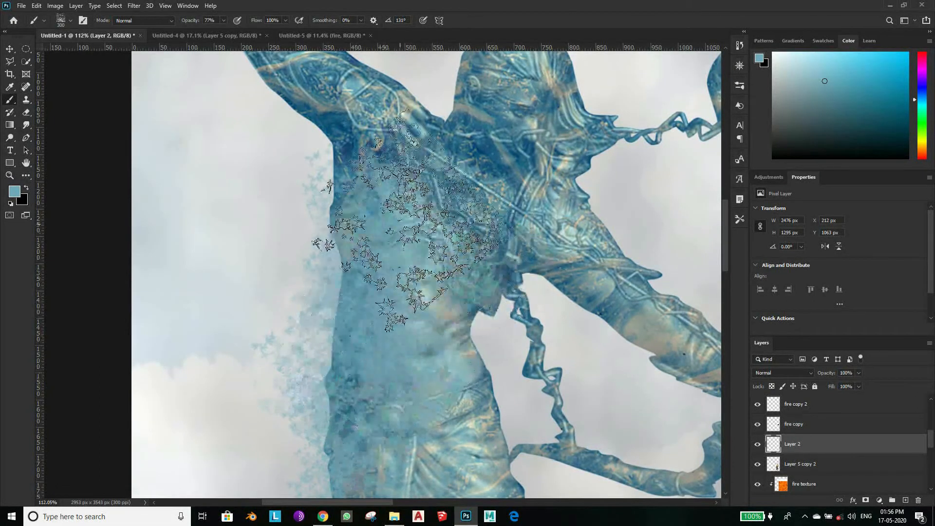
- Move Layer 2 below Layer 1, directly above Curves 1, and toggle its visibility off and on
scroll(433, 243, "down", 3)
left_click_drag(848, 444, 820, 473)
left_click(757, 464)
left_click(758, 465)
- Reduce the freeze brush to 100 px and paint frost behind the archer's neck and the back of the head
scroll(494, 306, "down", 3)
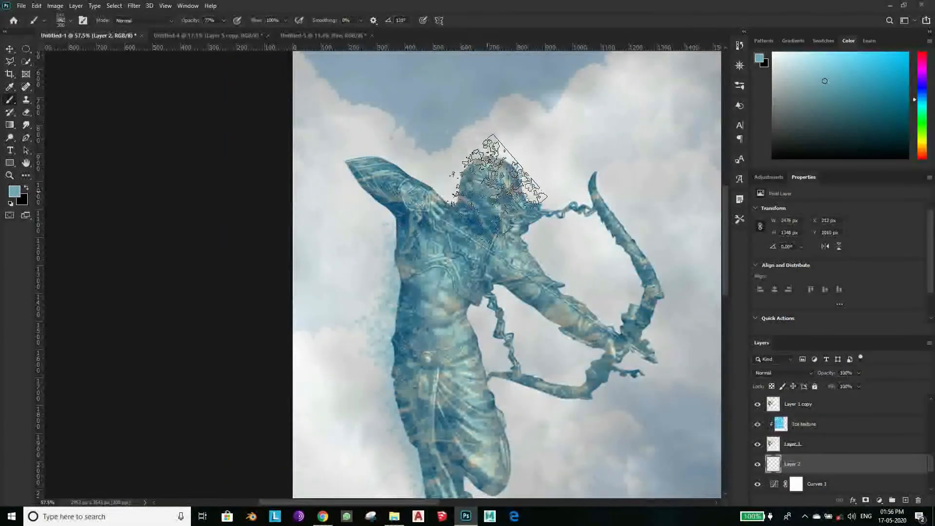
scroll(497, 190, "up", 5)
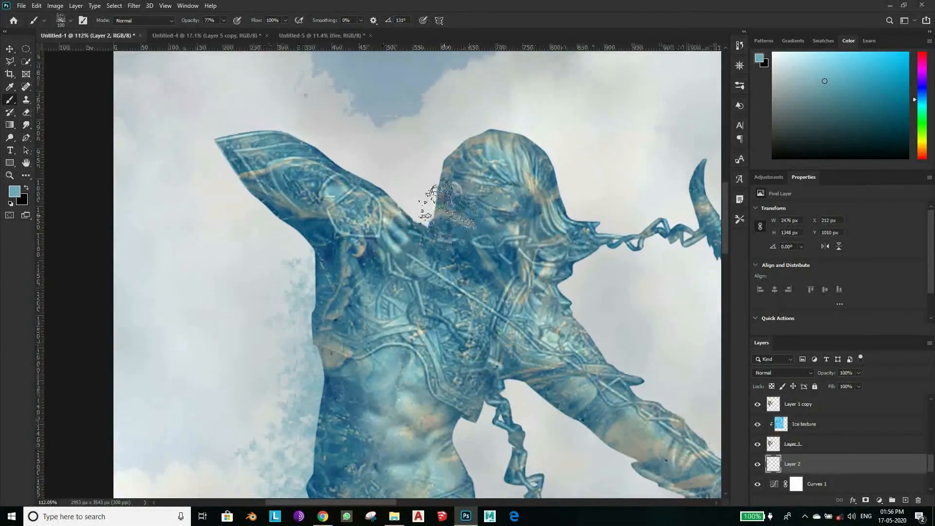
scroll(445, 204, "up", 1)
mouse_move(462, 214)
left_mouse_down()
mouse_move(463, 172)
mouse_move(554, 187)
left_mouse_up()
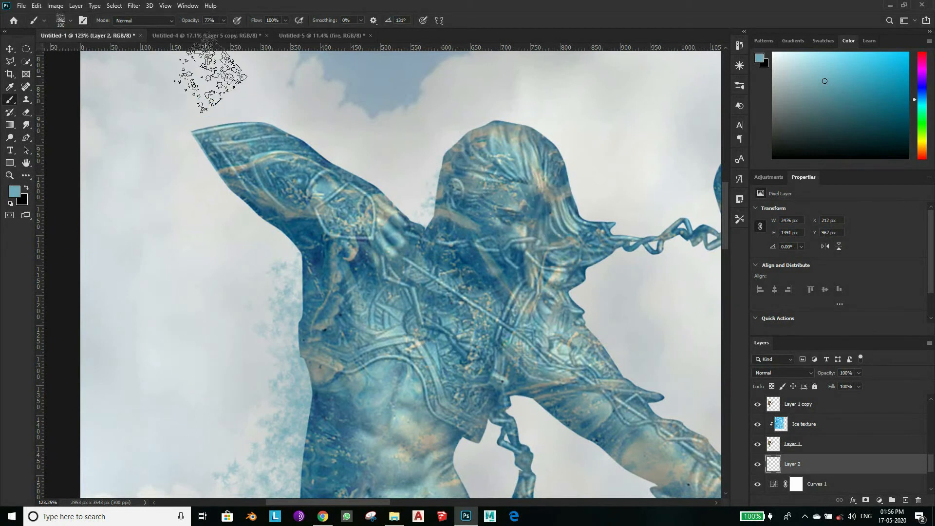
- Paint frost around the upper back of the archer's head with the tip rotated to 83° and 64°
left_click(71, 20)
left_click(33, 47)
left_click(467, 158)
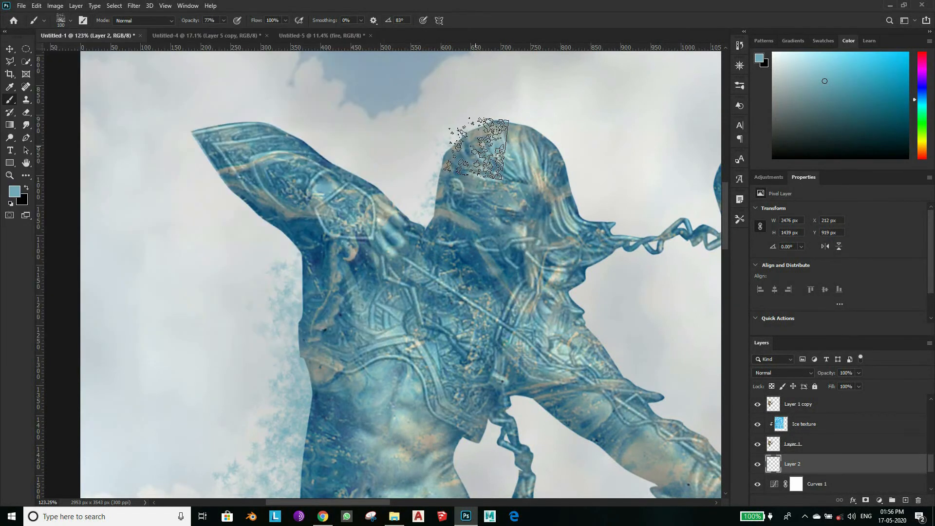
left_click(71, 20)
left_click(35, 45)
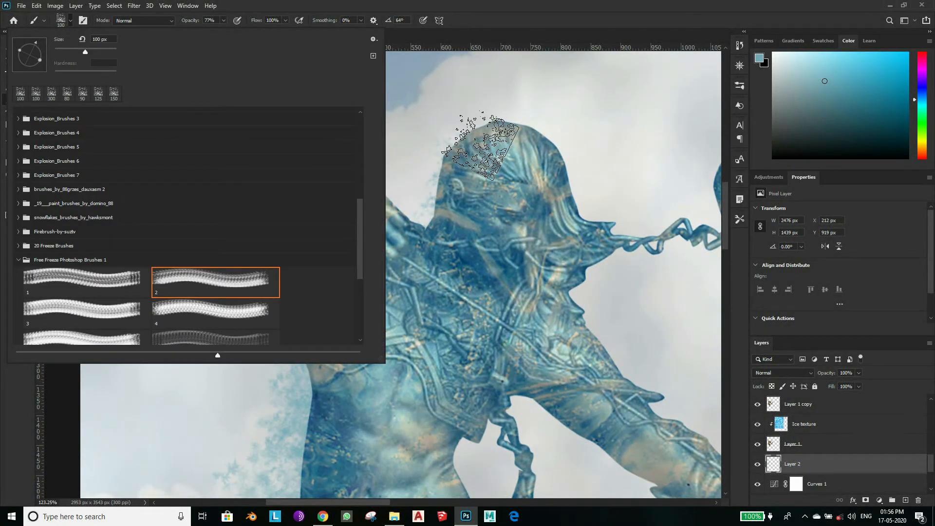
left_click(479, 146)
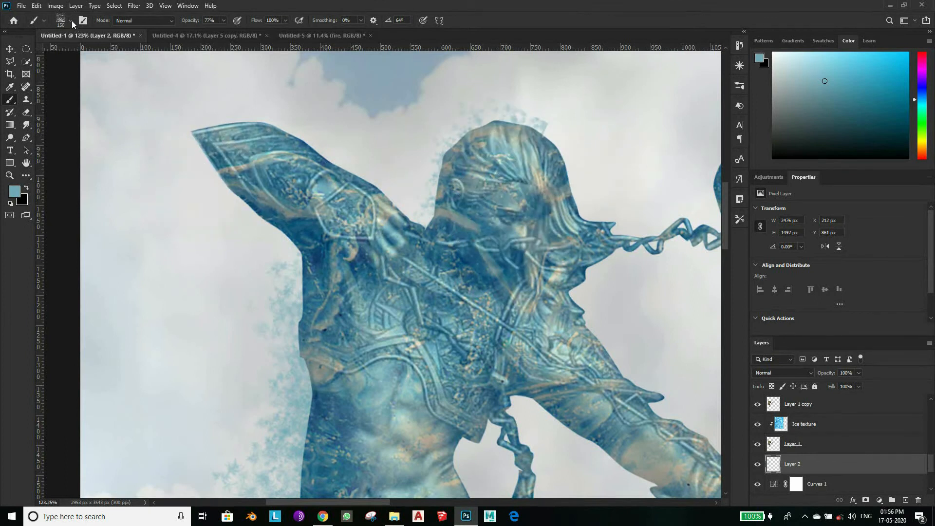
- Rotate the freeze tip to 40° and stamp frost above the crown of the archer's head at 150 px
left_click(71, 20)
left_click(32, 49)
left_click(44, 56)
key("Return")
key("bracketright")
key("bracketright")
key("bracketright")
key("bracketleft")
key("bracketleft")
key("bracketleft")
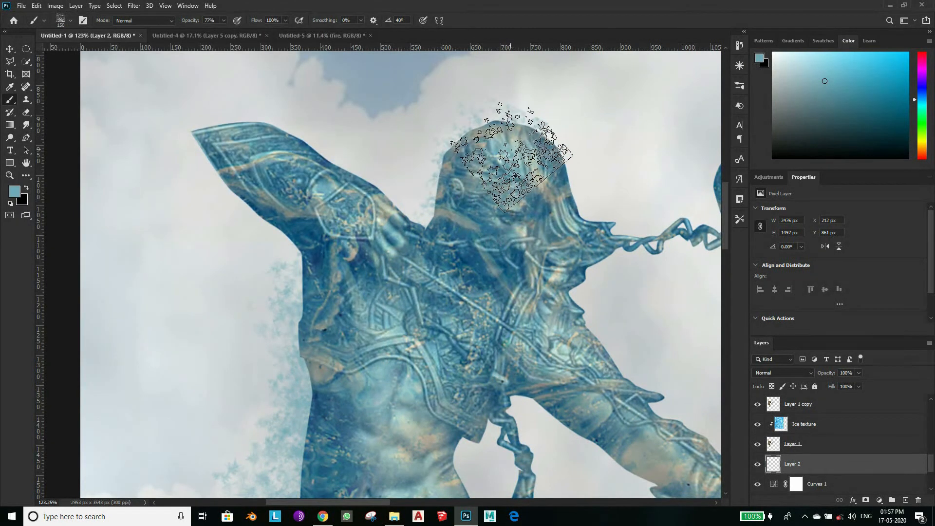
left_click(500, 135)
- Rotate the freeze tip to 27° and stamp frost beyond the upper front of the archer's head
left_click(71, 21)
left_click(41, 48)
left_click(539, 123)
left_click(526, 149)
scroll(450, 220, "up", 2)
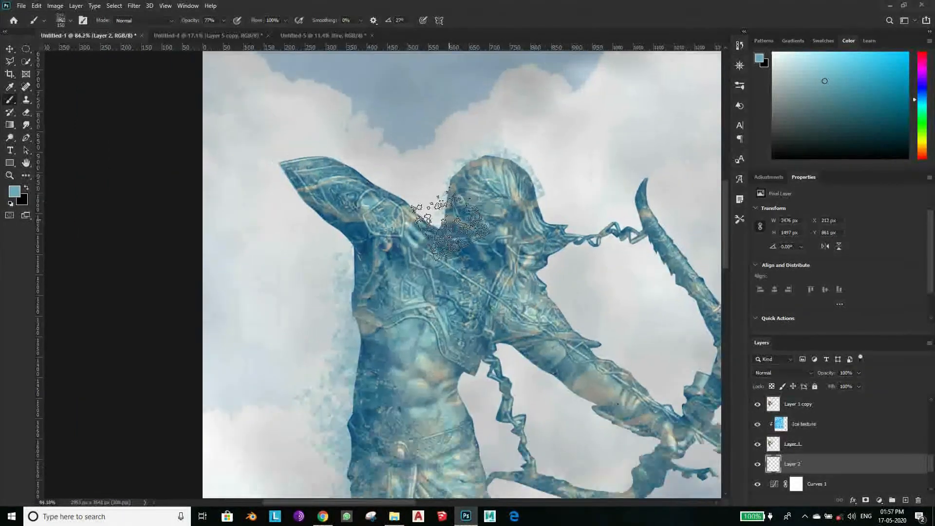
- Paint smaller frost marks down the front edge of the archer's head with the tip rotated to 0° and -27°
left_click(70, 21)
left_click(41, 58)
left_click(584, 183)
key("bracketleft")
key("bracketleft")
key("bracketleft")
key("bracketleft")
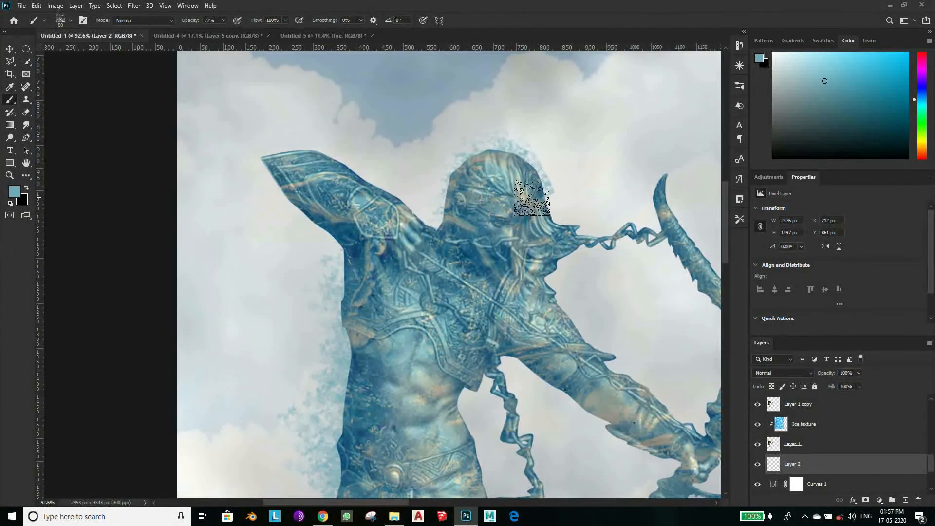
left_click(71, 21)
left_click(43, 66)
left_click(535, 193)
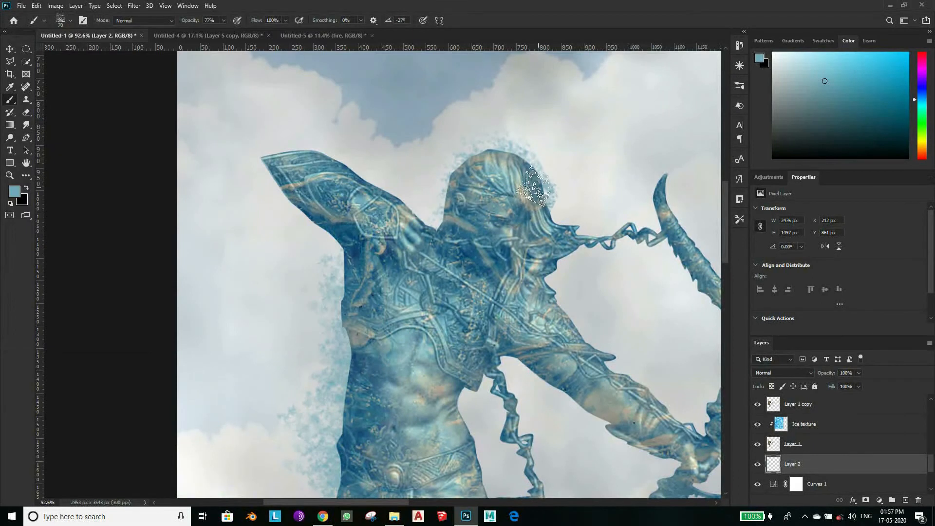
- Paint frost along the outer edge of the bow's upper limb with the freeze tip, enlarging it to 125 px
scroll(404, 163, "down", 2)
scroll(561, 197, "up", 5)
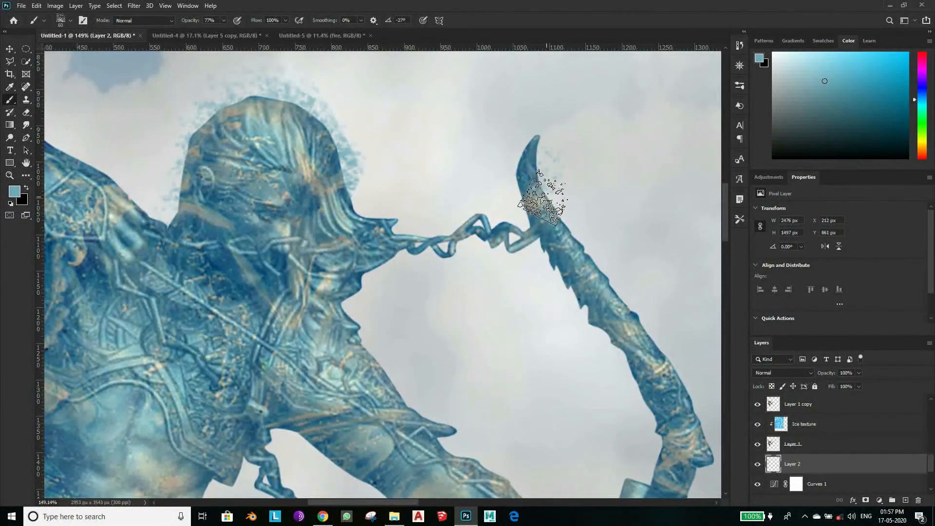
left_click_drag(553, 215, 634, 307)
mouse_move(636, 312)
left_mouse_down()
mouse_move(563, 265)
mouse_move(617, 340)
left_mouse_up()
key("bracketright")
key("bracketright")
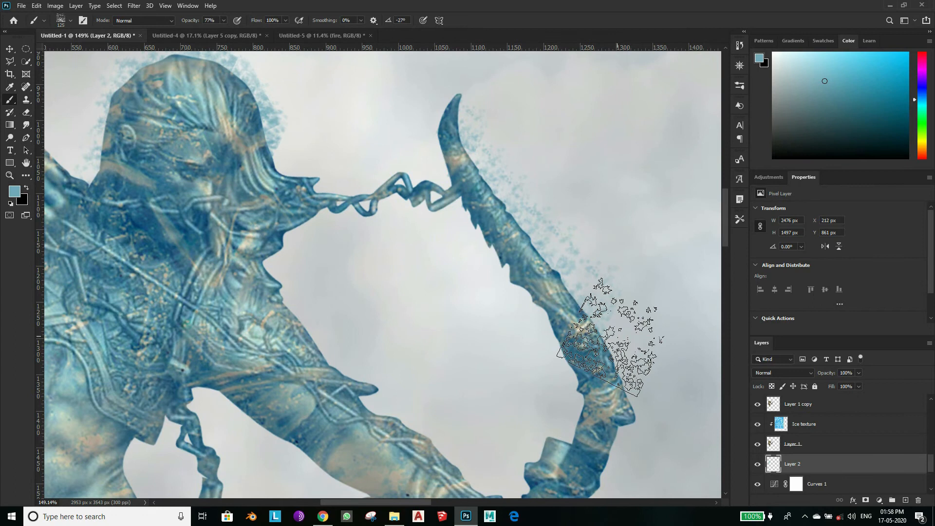
left_click_drag(637, 399, 589, 311)
- Rotate the freeze tip to -57° and stamp frost beside the outer bend of the bow
left_click(70, 20)
left_click_drag(42, 61, 37, 70)
left_click(617, 149)
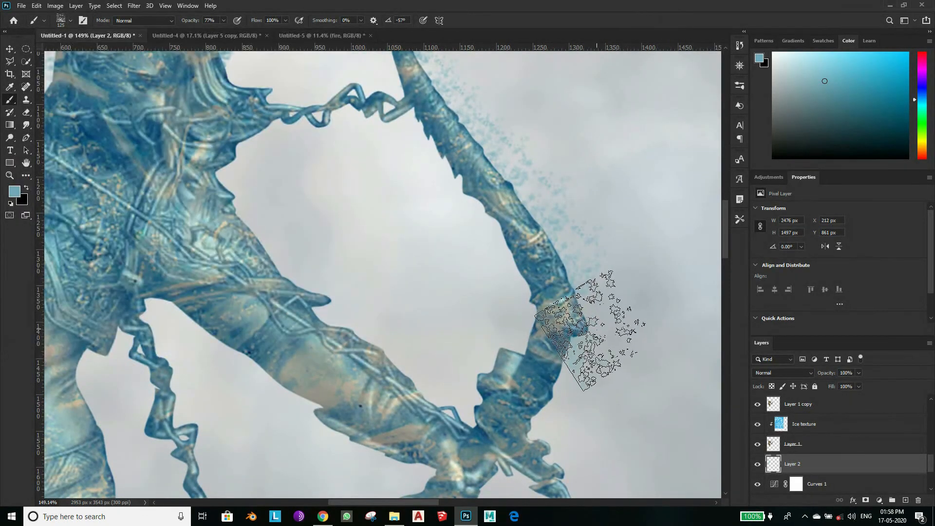
scroll(574, 396, "down", 2)
- Rotate the freeze tip to -112° and stamp frost outside the bow near the grip at 125 to 175 px
left_click(71, 20)
left_click_drag(39, 68, 38, 76)
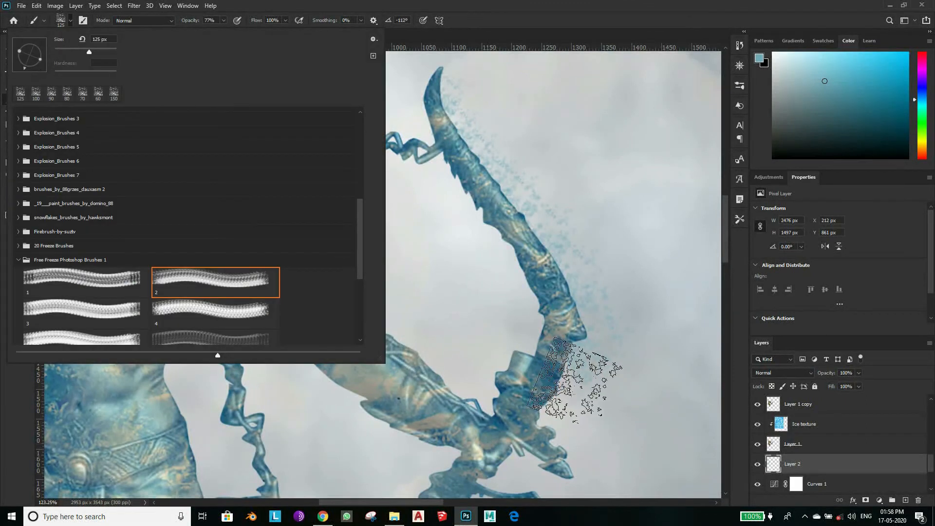
left_click(599, 222)
scroll(551, 370, "down", 2)
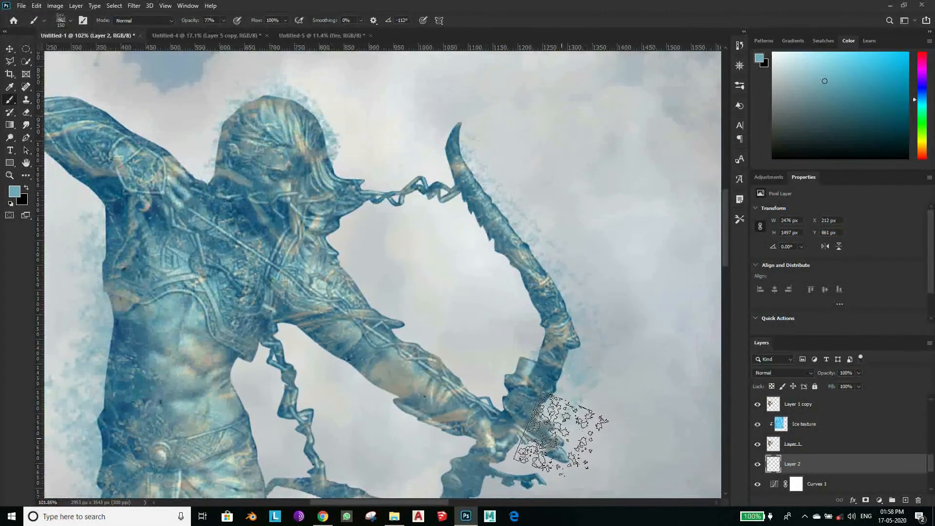
key("]")
left_click(541, 372)
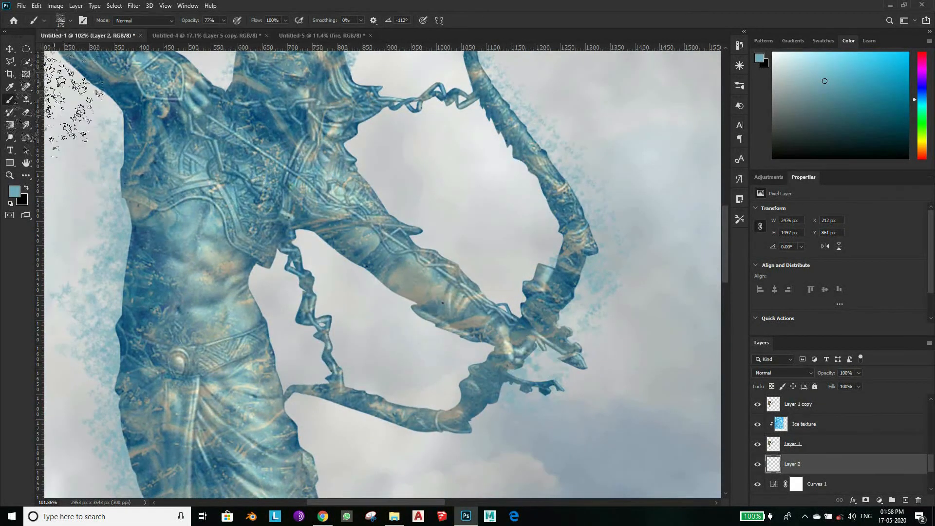
- Rotate the freeze tip to -92° and paint frost around the arrowhead and below the bow's grip, reducing the tip to 125 px
left_click(70, 21)
left_click(29, 71)
left_click(619, 292)
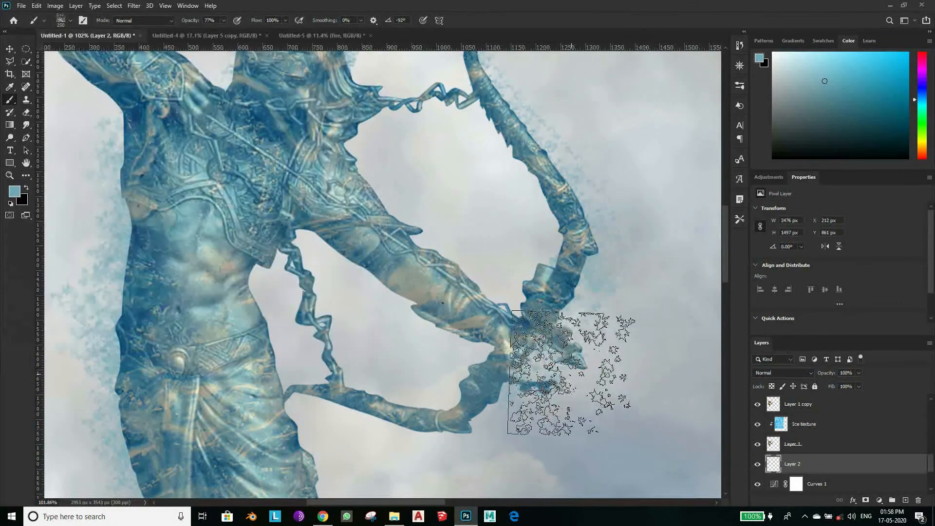
key("[")
key("[")
key("[")
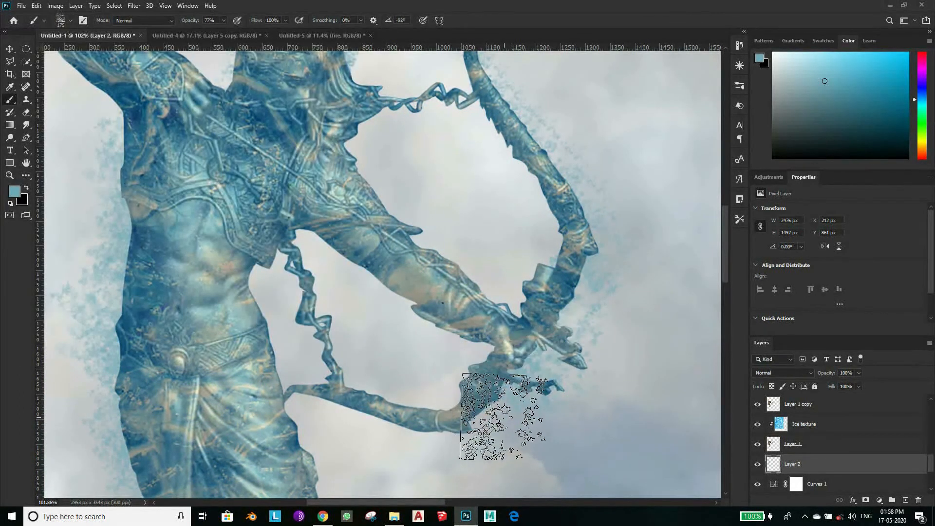
key("bracketright")
- Rotate the freeze tip to -136° and paint frost under the thick part of the bow's lower limb, reducing the tip to 60 px
scroll(439, 260, "down", 2, "alt")
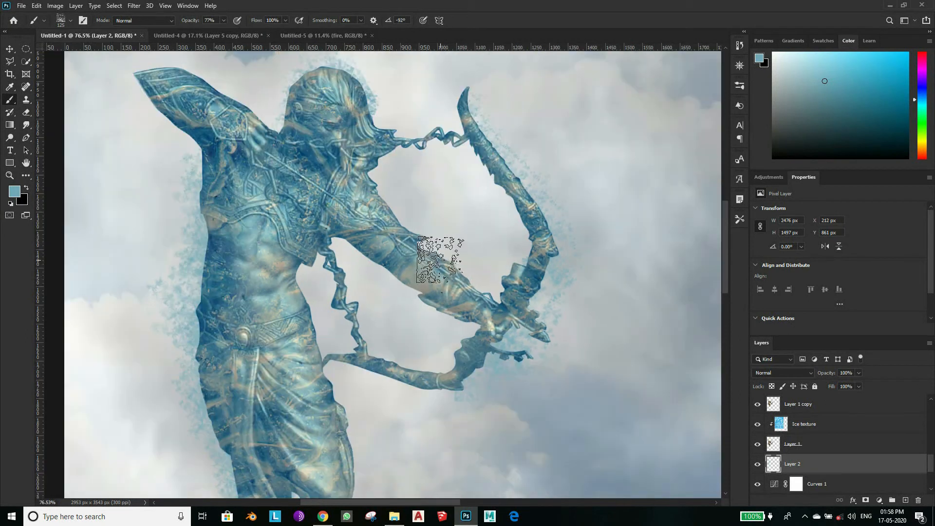
left_click(64, 24)
key("Escape")
scroll(446, 397, "up", 3)
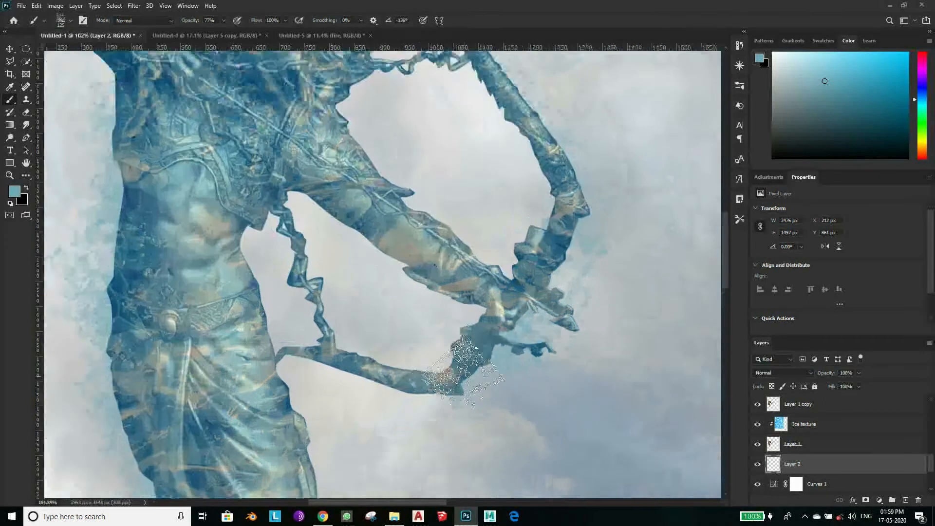
key("bracketleft")
key("bracketleft")
key("bracketleft")
key("bracketleft")
key("bracketleft")
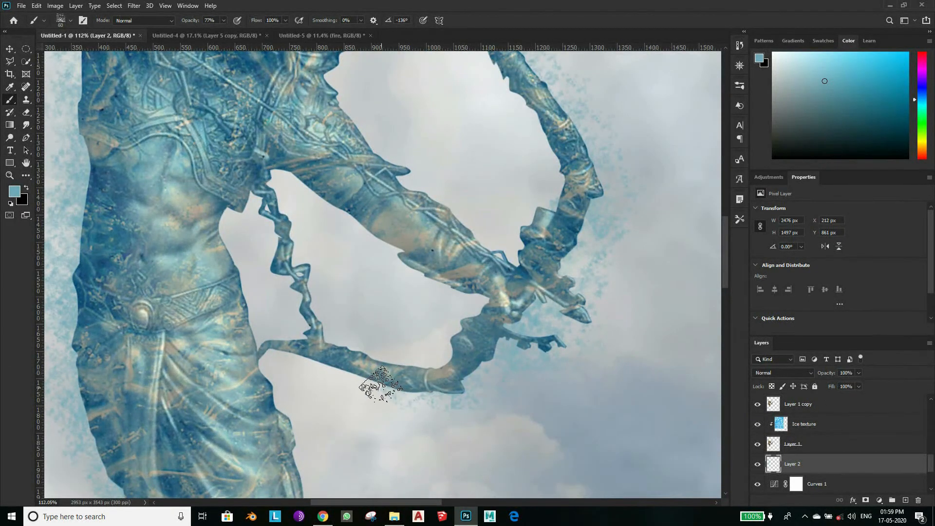
- Rotate the freeze tip to -158° and continue the frost along the underside of the bow's lower limb, reducing the tip to 40 px
left_click(64, 23)
left_click(13, 63)
left_click(413, 5)
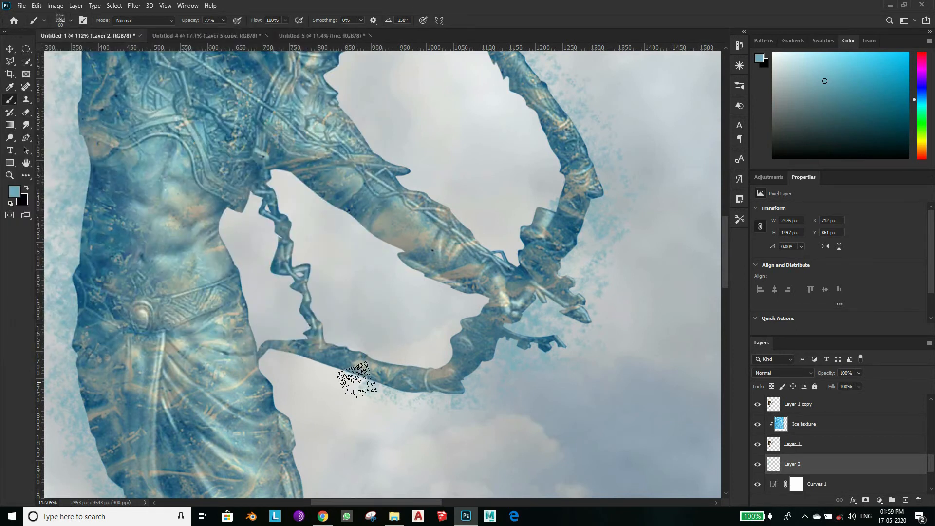
scroll(371, 329, "down", 3)
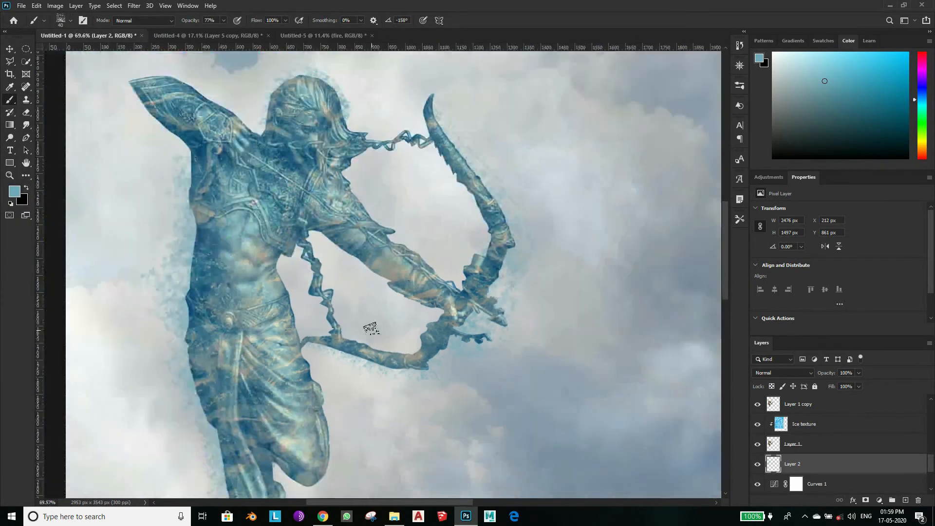
scroll(432, 165, "down", 3)
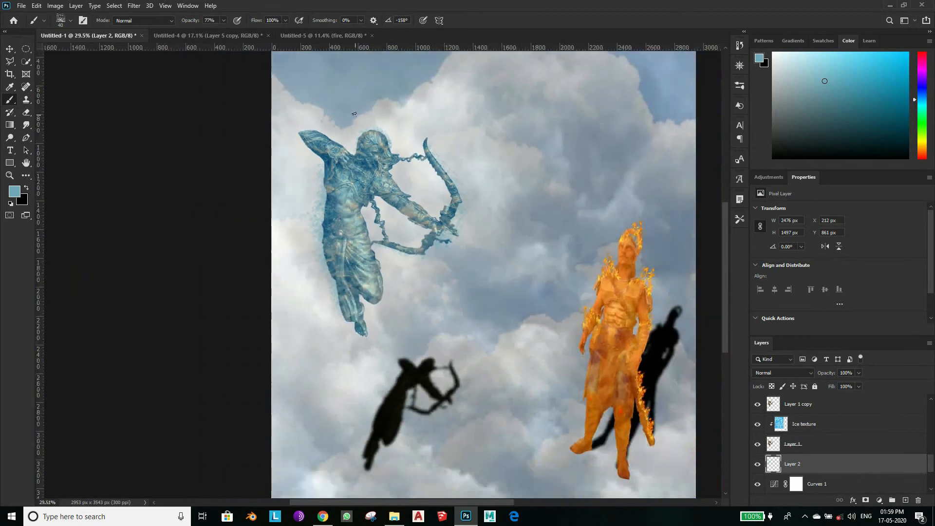
- Rotate the freeze tip to 146° and paint frost down the inner edge of the bow's upper limb, growing from 40 to 70 px
scroll(413, 118, "up", 6)
left_click(63, 22)
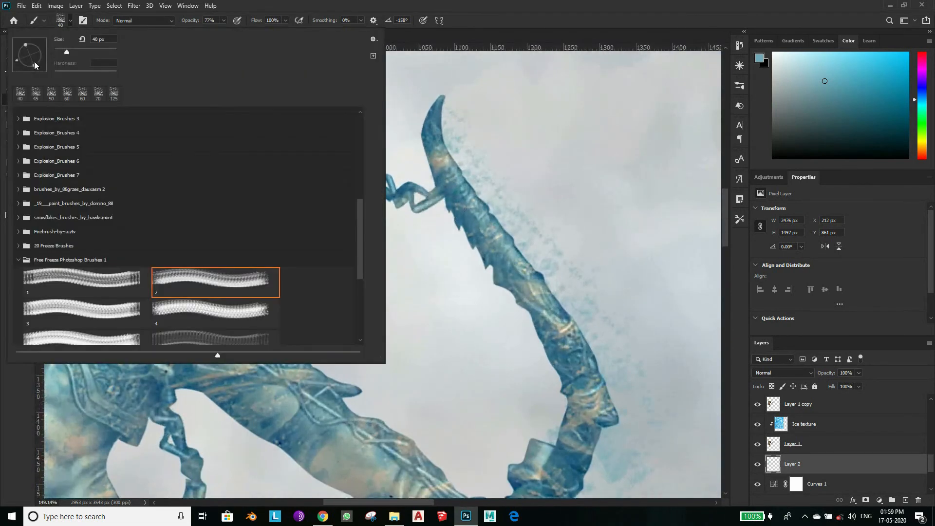
left_click(441, 173)
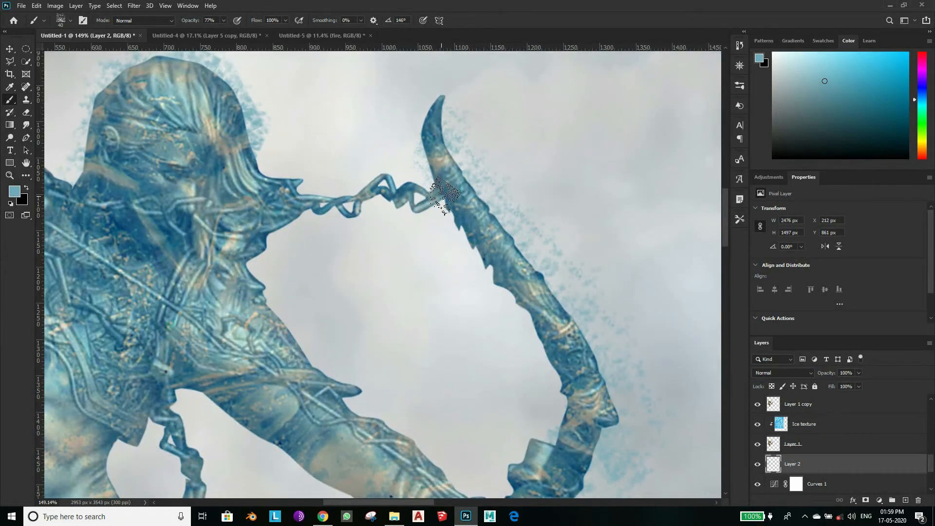
key("bracketright")
key("bracketright")
key("bracketright")
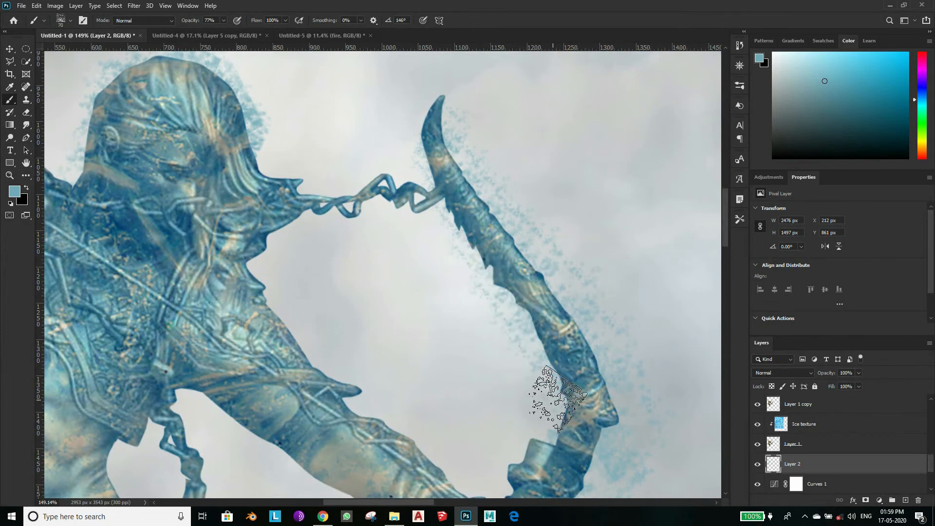
- Rotate the freeze tip to 86° and stamp frost on the inner side of the bow above the grip at 150 px
scroll(504, 373, "down", 2)
scroll(504, 372, "down", 4)
scroll(454, 274, "up", 4)
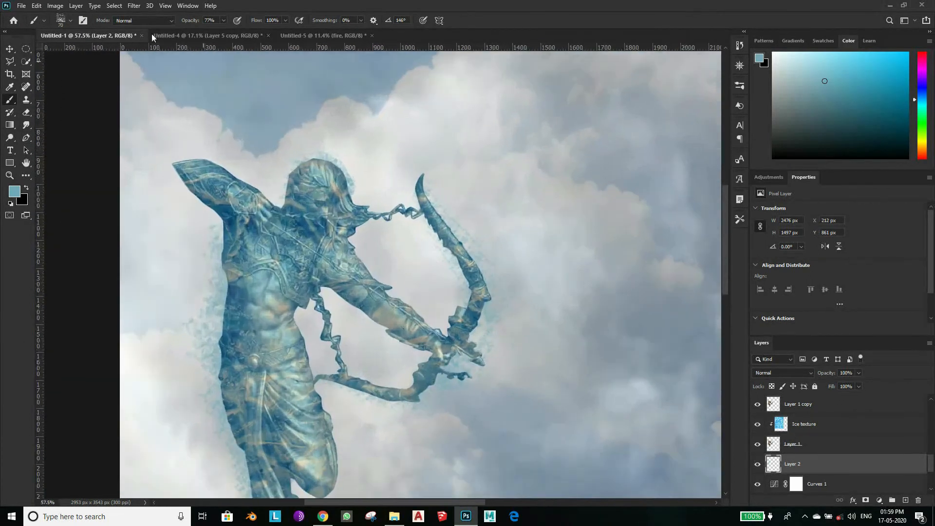
left_click(61, 20)
left_click(469, 301)
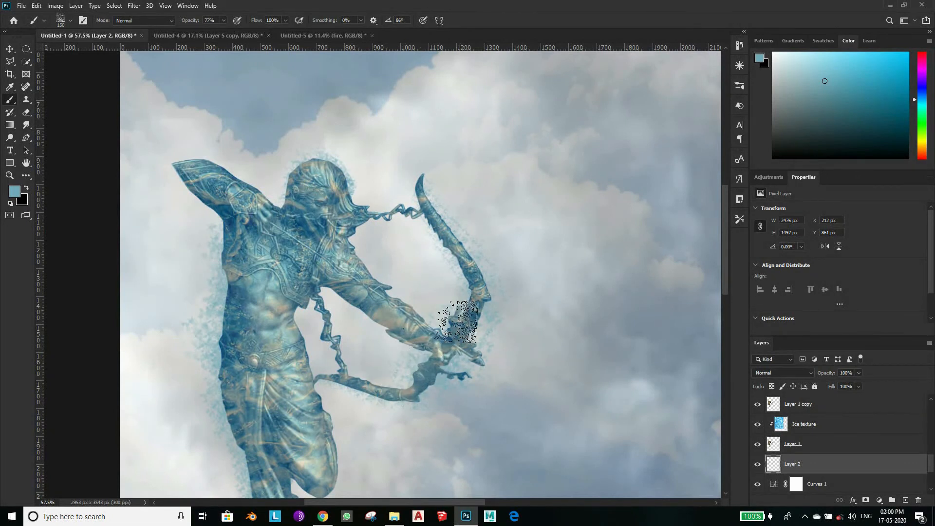
- Rotate the freeze tip to 52° and paint frost along the inner edge of the bow's lower limb with smaller tips
scroll(390, 370, "down", 1)
left_click(71, 21)
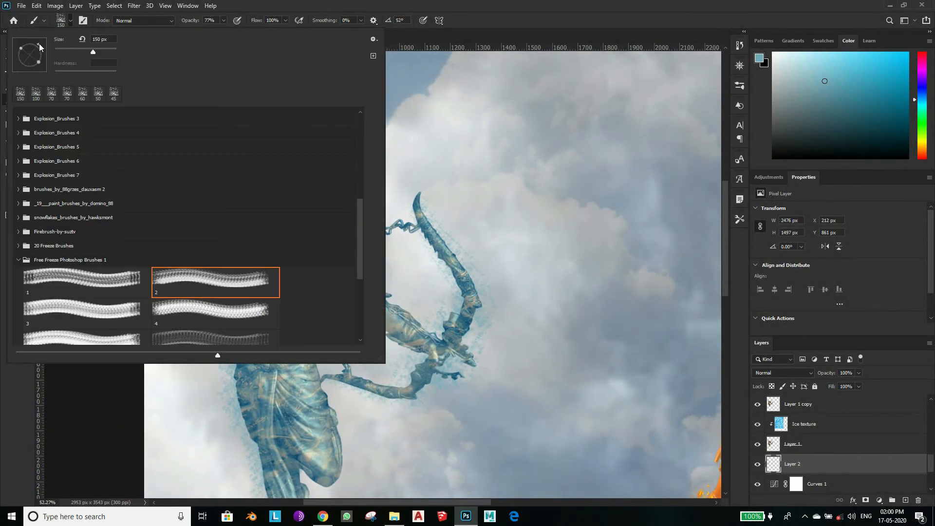
left_click(469, 227)
scroll(382, 382, "up", 2)
scroll(382, 385, "up", 1)
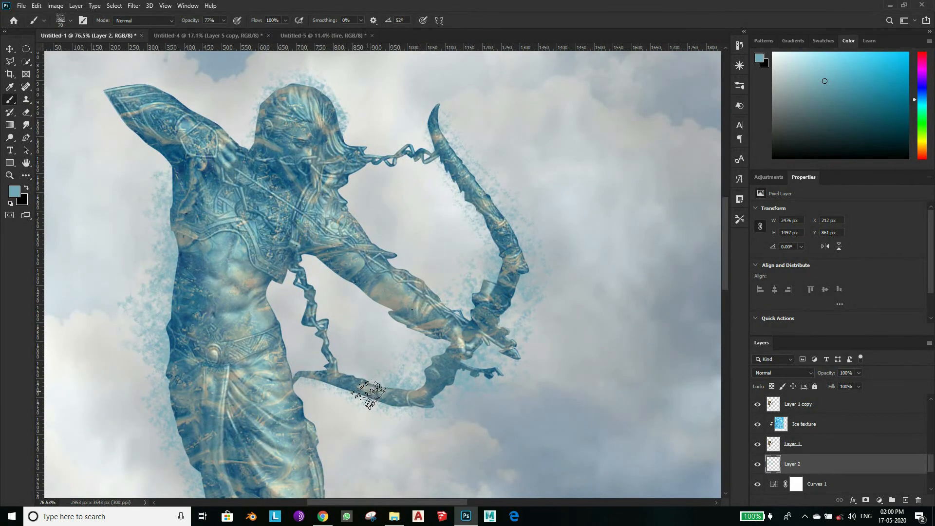
scroll(369, 395, "down", 1)
scroll(365, 288, "down", 2)
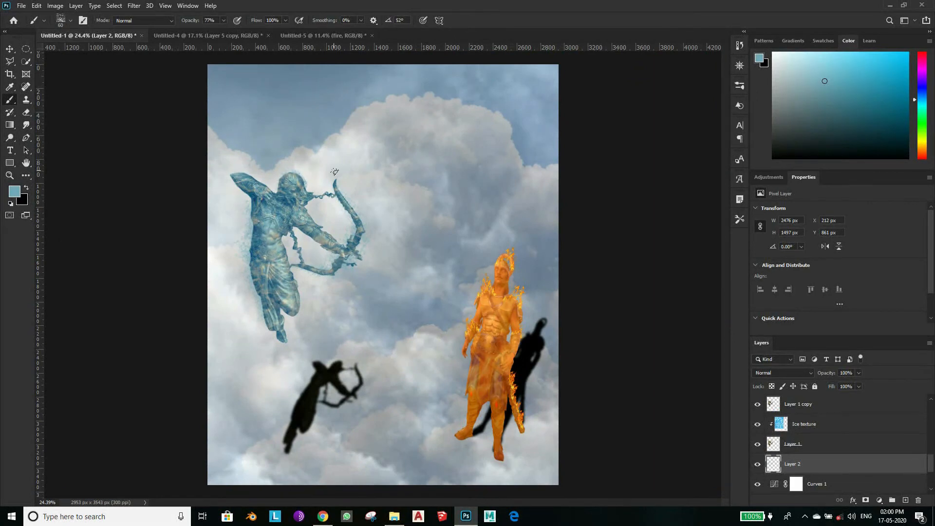
- Create a new layer above the frost layer and set up a large soft round brush with a light blue colour
scroll(477, 241, "down", 1)
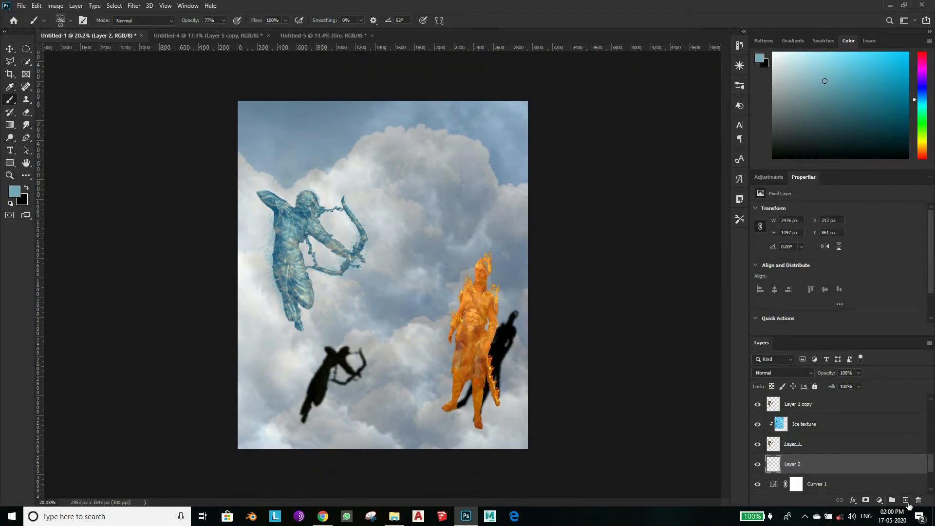
left_click(71, 20)
scroll(111, 246, "up", 5)
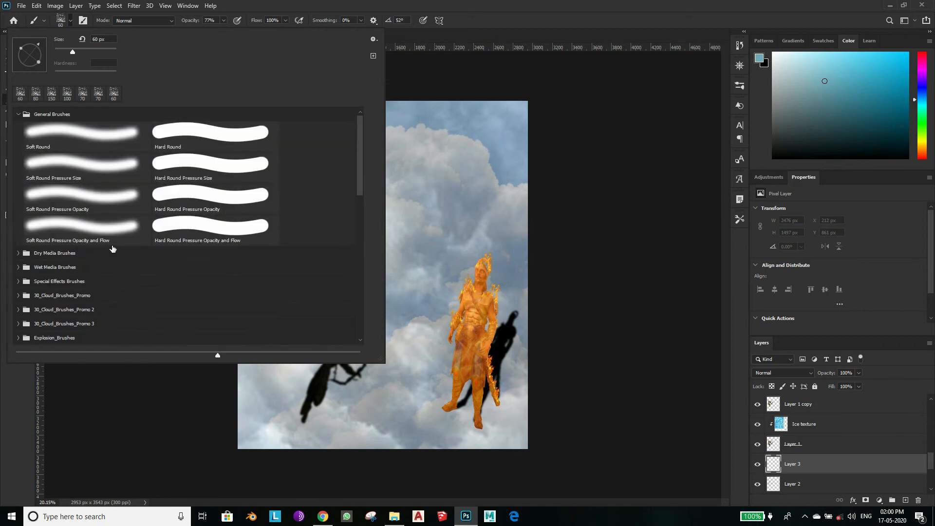
left_click(424, 74)
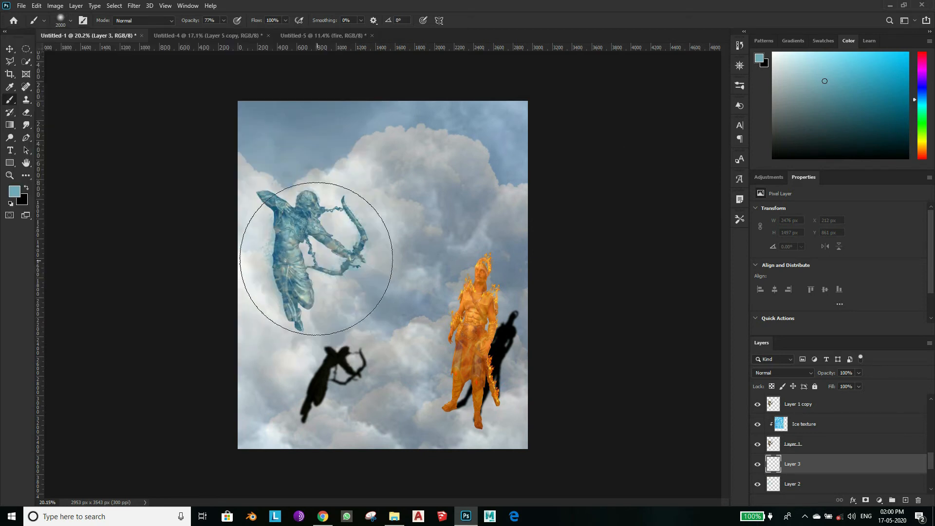
left_click(14, 190)
left_click(898, 206)
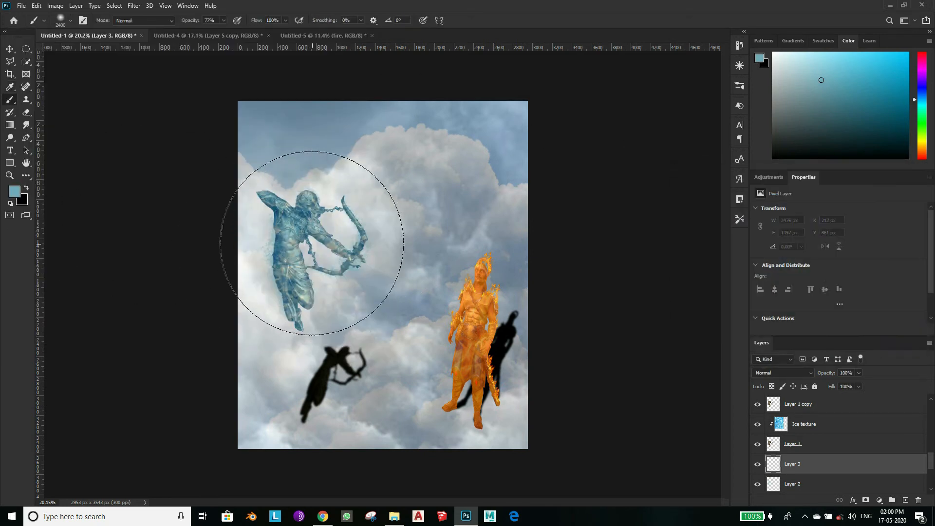
- Paint a soft blue glow around the archer at 43% and 19% brush opacity, enlarging the brush to 2800 px
left_click_drag(210, 33, 208, 33)
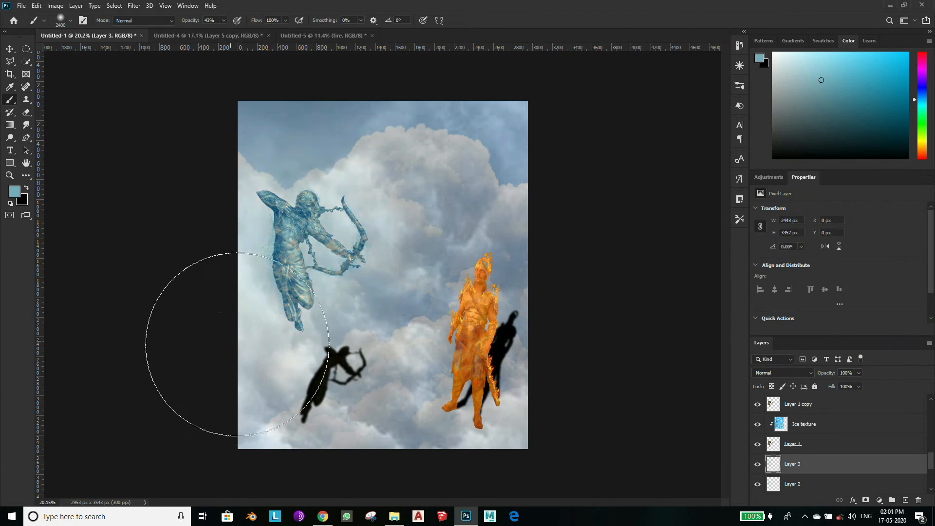
key("bracketright")
key("bracketright")
key("bracketright")
key("bracketright")
mouse_move(305, 244)
left_mouse_down()
mouse_move(210, 390)
mouse_move(339, 284)
mouse_move(305, 219)
mouse_move(265, 357)
mouse_move(244, 397)
left_mouse_up()
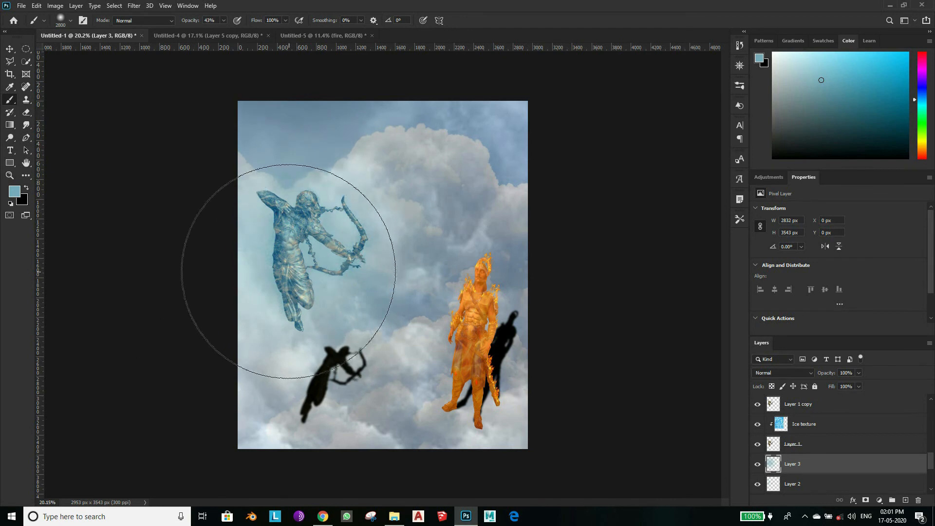
left_click(223, 20)
left_click_drag(218, 31, 212, 32)
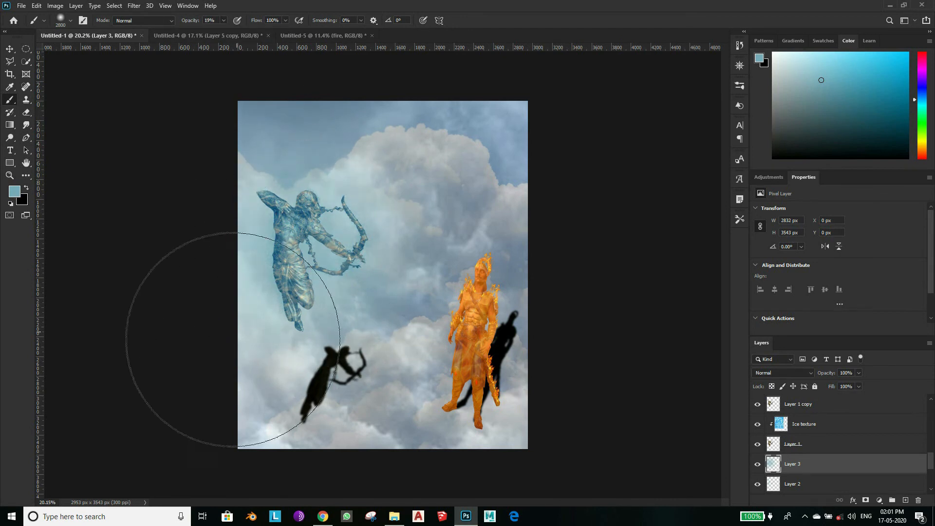
- Sample orange from the fire warrior and paint a soft glow around him at 19% opacity, reducing the brush to 2100 px
left_click(15, 191)
left_click(477, 301)
left_click(877, 192)
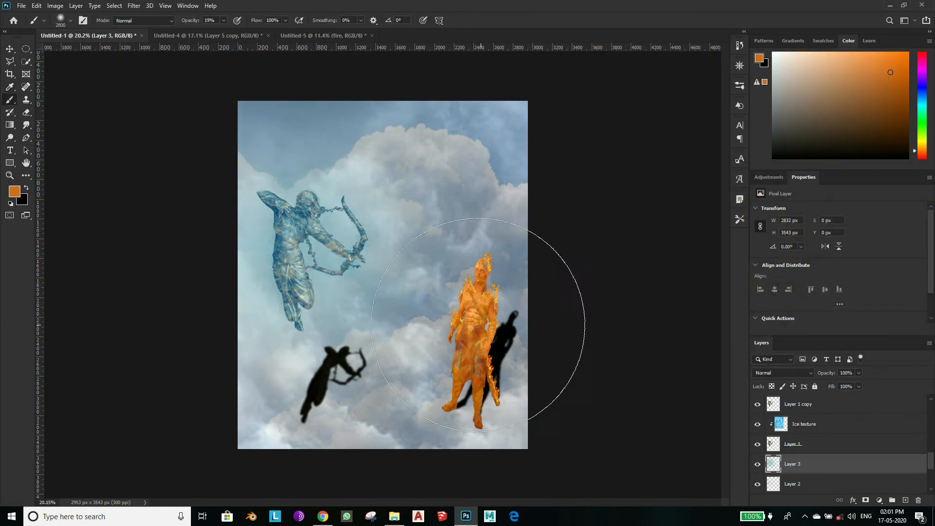
key("bracketleft")
key("bracketleft")
key("bracketleft")
key("bracketleft")
key("bracketleft")
key("bracketleft")
key("bracketleft")
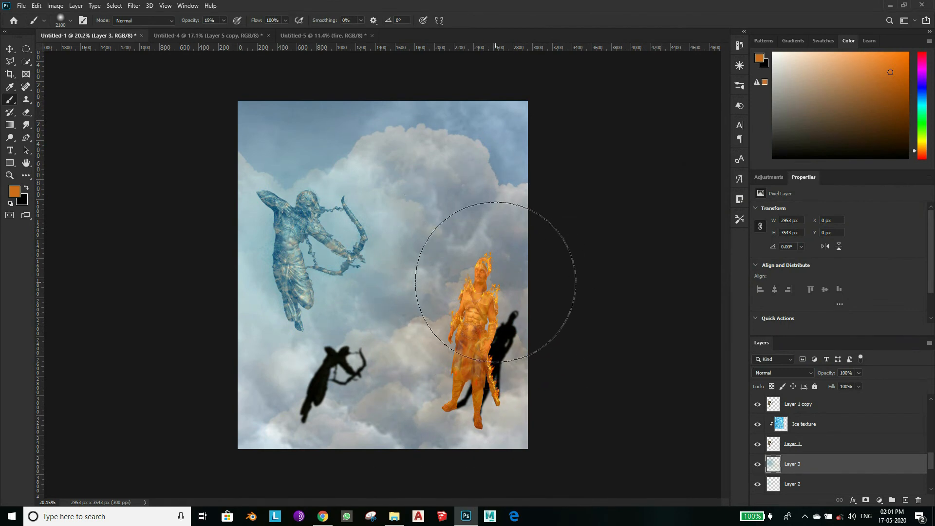
- Lower the brush opacity to 9% and spread the orange glow more widely with a 3000 px brush
left_click_drag(218, 31, 217, 31)
key("bracketright")
key("bracketright")
key("bracketright")
key("bracketright")
key("bracketright")
key("bracketright")
key("bracketright")
key("bracketright")
key("bracketright")
key("ctrl+minus")
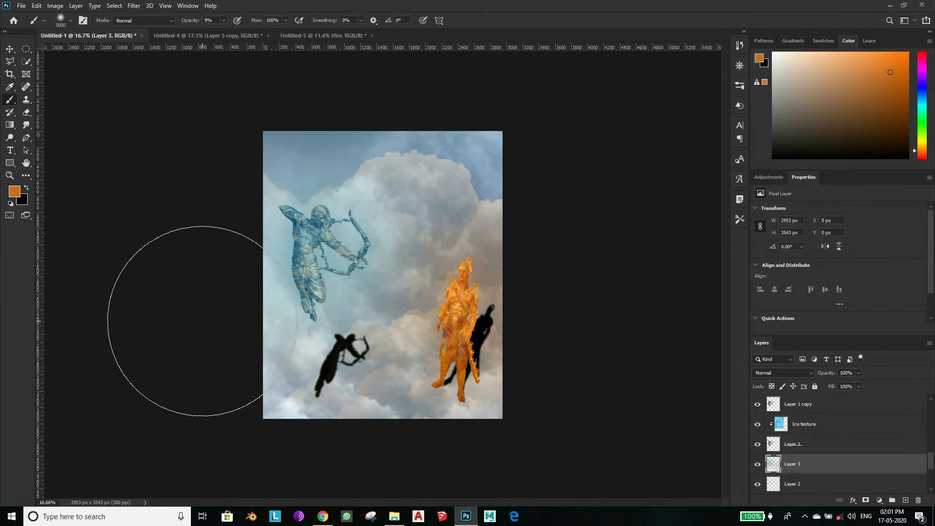
- Duplicate the white clouds layer and place the copy on top of the layer stack at 51% opacity
key("ctrl+minus")
scroll(847, 472, "down", 5)
left_click(833, 469)
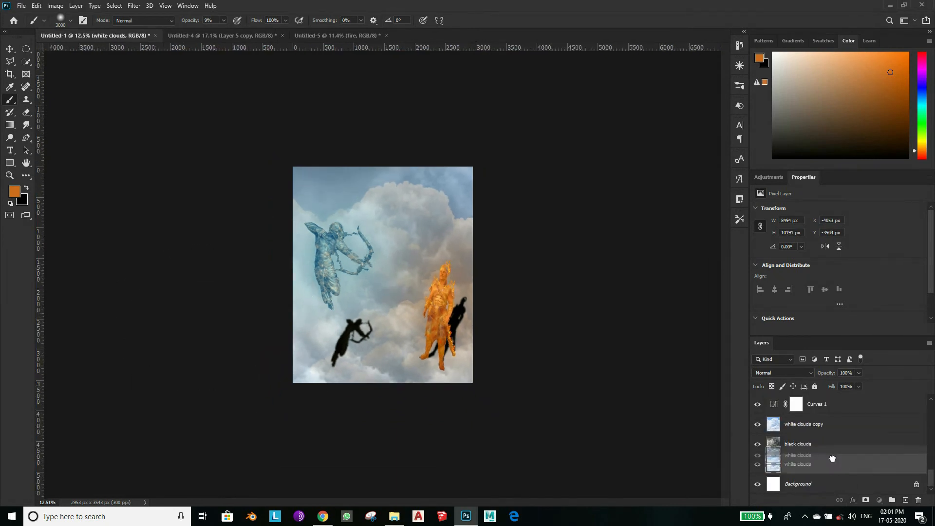
key("ctrl+j")
left_click_drag(832, 467, 837, 387)
- Erase the copied clouds over the upper sky at 100% eraser opacity, undo the stroke over the fire warrior, and continue with a 900 px eraser
key("e")
key("ctrl+plus")
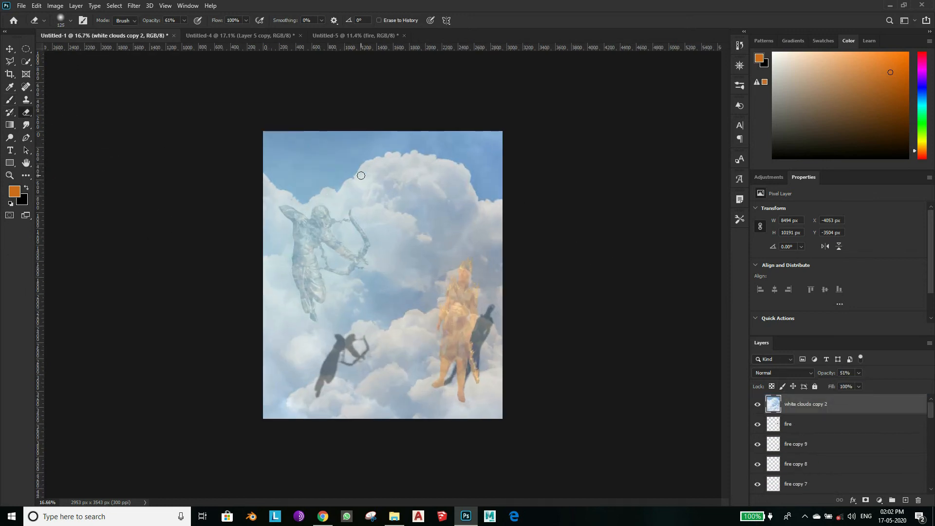
left_click_drag(400, 162, 456, 168)
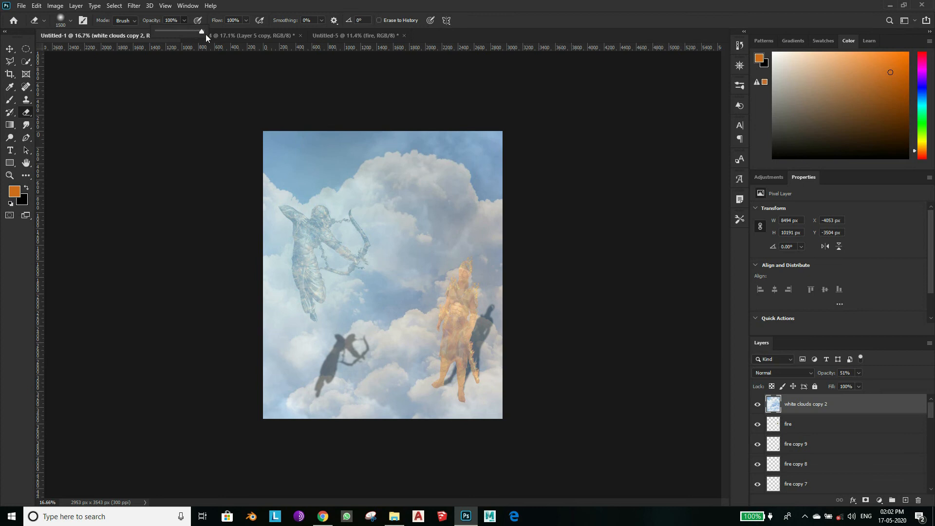
left_click(460, 301)
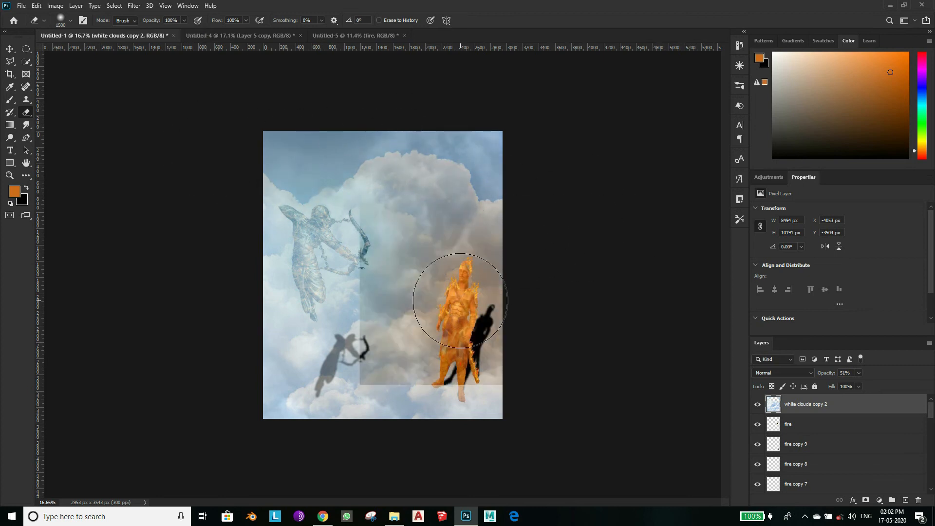
key("ctrl+z")
key("ctrl+plus")
mouse_move(258, 422)
left_mouse_down()
mouse_move(238, 276)
mouse_move(347, 440)
mouse_move(487, 441)
left_mouse_up()
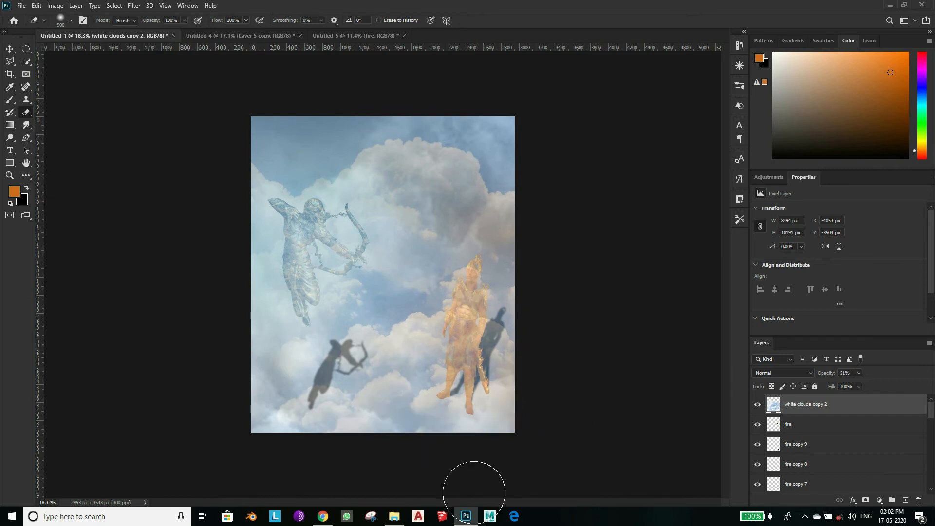
- Raise the copied clouds layer to 100% opacity and erase the clouds covering the archer and fire warrior with a 600 px eraser
scroll(417, 377, "up", 1)
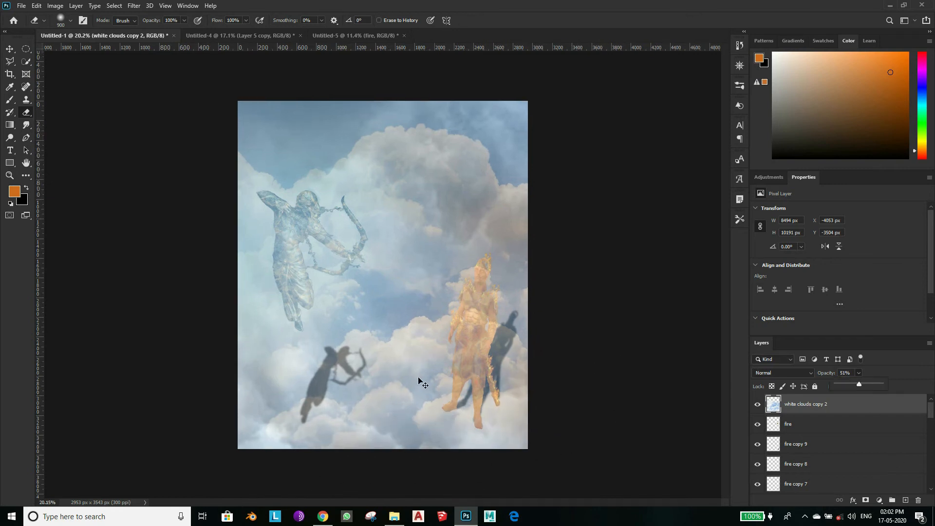
scroll(419, 380, "down", 1)
left_click_drag(858, 384, 895, 384)
mouse_move(407, 271)
left_mouse_down()
mouse_move(383, 267)
mouse_move(369, 222)
mouse_move(306, 258)
left_mouse_up()
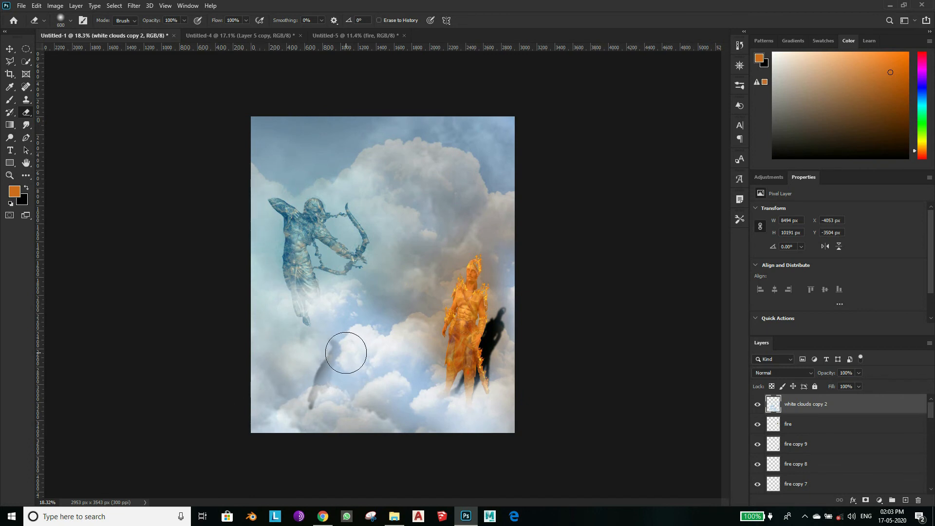
- Partially erase the clouds over the archer's shadow and across the lower sky at 65% eraser opacity
left_click_drag(349, 347, 318, 391)
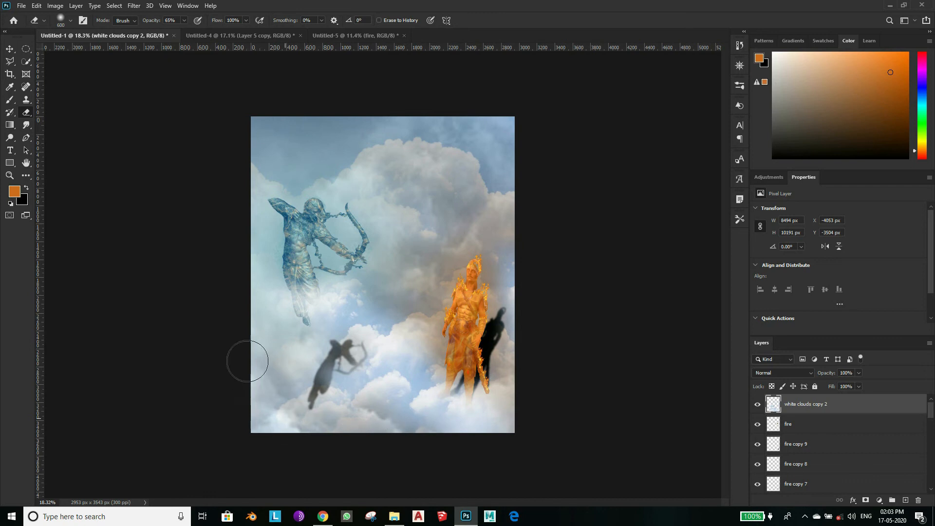
mouse_move(355, 285)
left_mouse_down()
mouse_move(361, 319)
mouse_move(260, 377)
left_mouse_up()
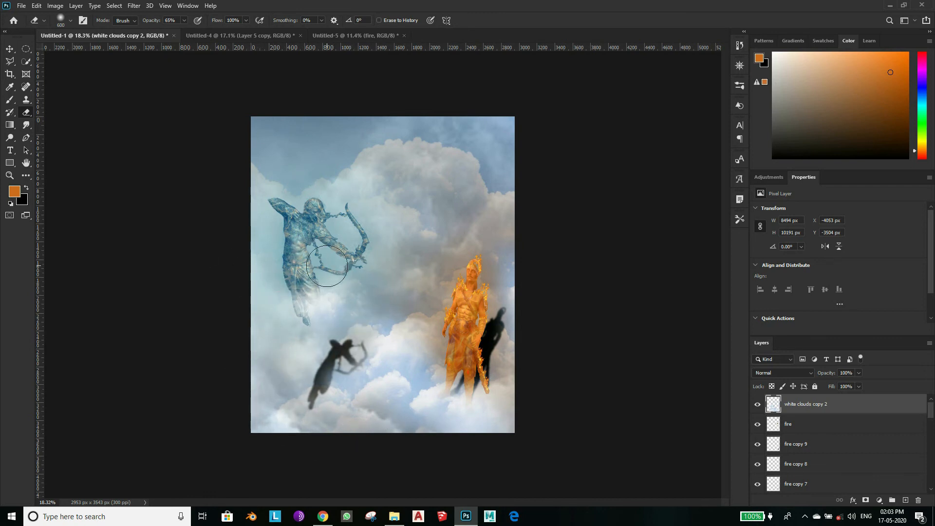
mouse_move(378, 388)
left_mouse_down()
mouse_move(413, 354)
mouse_move(396, 387)
mouse_move(433, 433)
mouse_move(504, 435)
mouse_move(528, 427)
left_mouse_up()
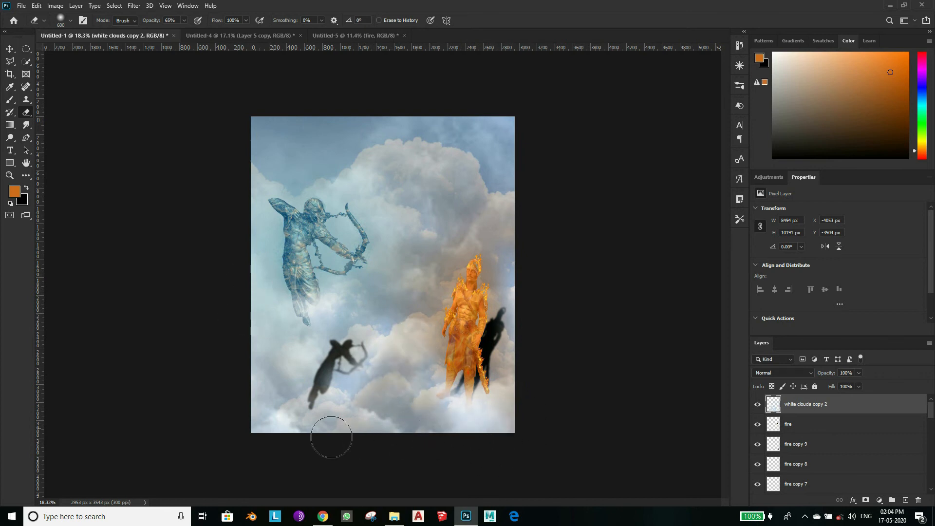
- Paint beige and grey tones sampled from the clouds onto Layer 2 beneath the fire warrior, using a 900 px brush and raising opacity to 72%
key("b")
left_click(11, 192)
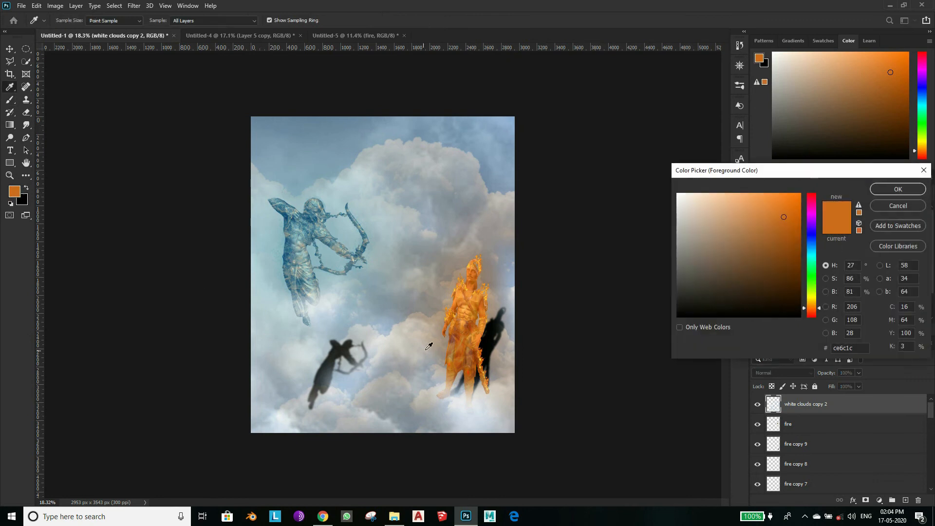
key("Return")
scroll(818, 444, "down", 3)
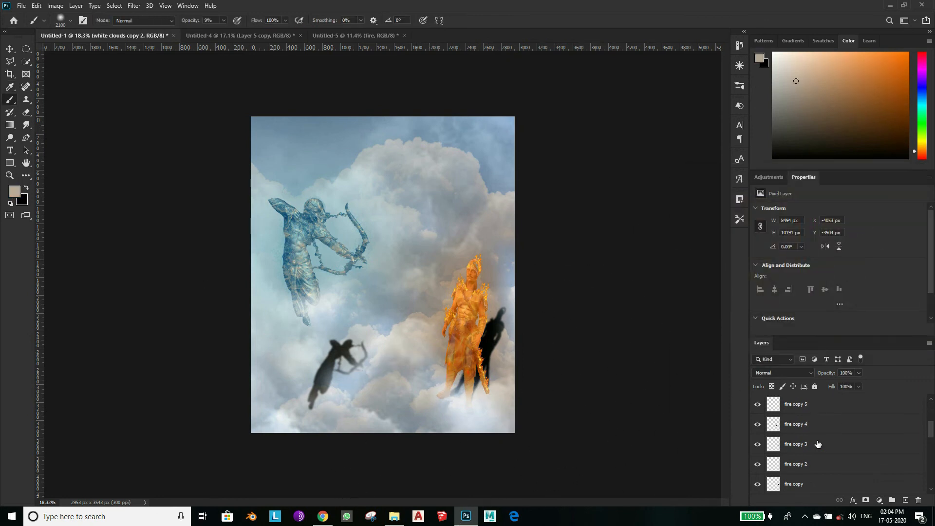
scroll(819, 444, "down", 3)
left_click(818, 444)
scroll(818, 444, "up", 1)
key("bracketleft")
key("bracketleft")
key("bracketleft")
key("bracketleft")
key("bracketleft")
key("bracketleft")
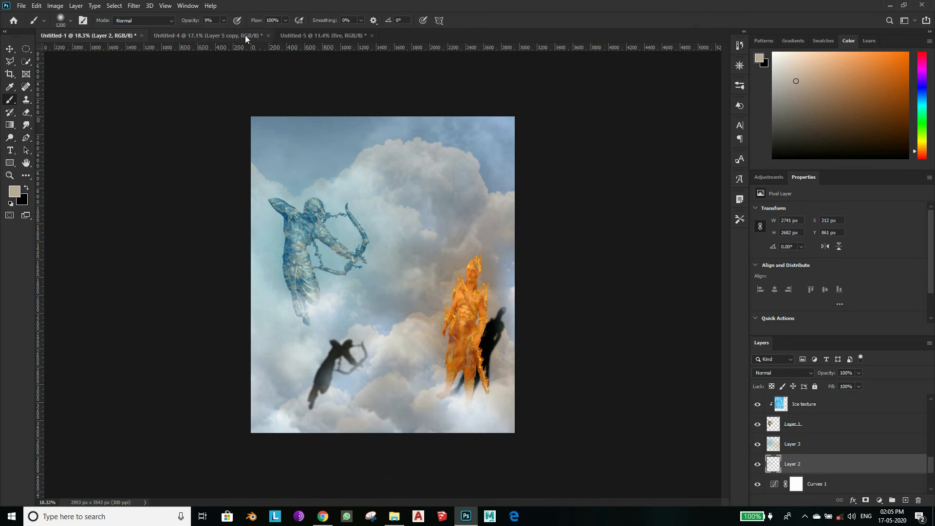
left_click_drag(498, 409, 440, 423)
left_click(14, 191)
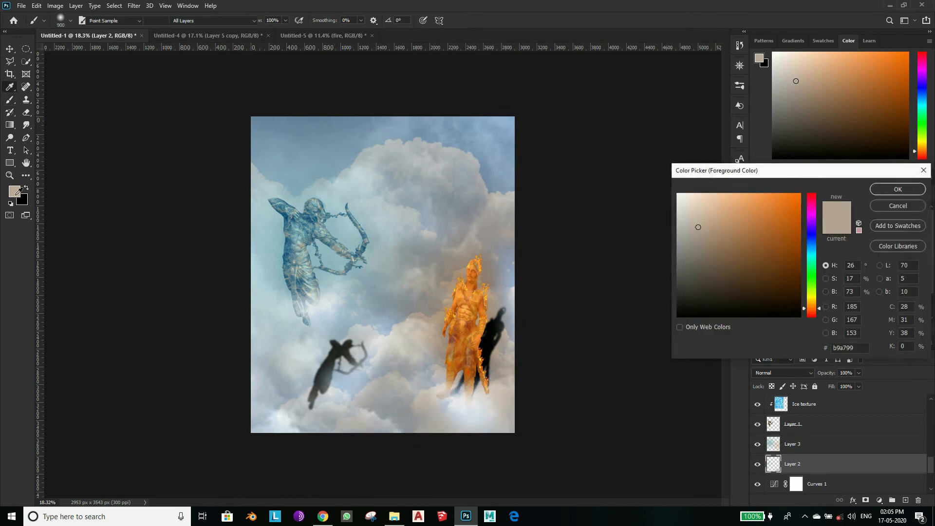
key("Return")
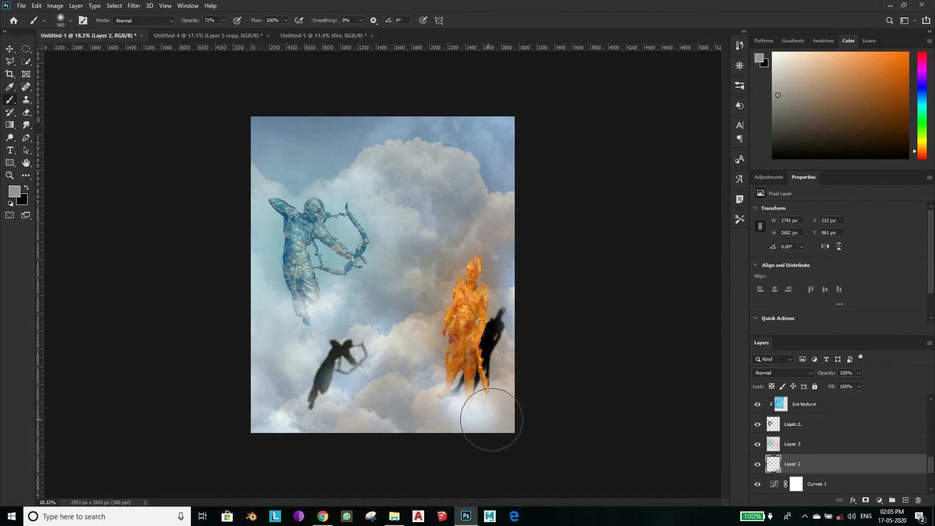
- Add a new layer on top and paint grey haze below the warrior and across the upper sky, lowering brush opacity to 45% and 23%
scroll(867, 475, "up", 5)
left_click(831, 405)
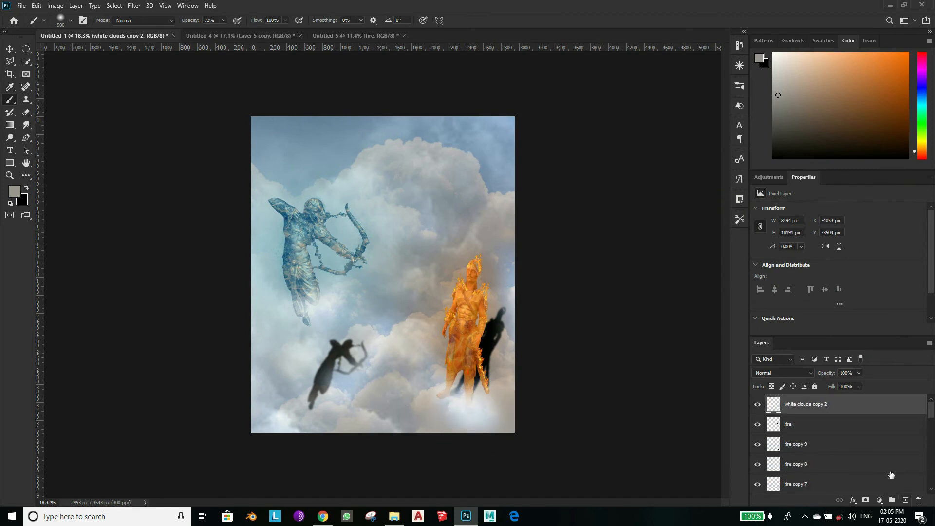
key("ctrl+0")
scroll(127, 81, "down", 2)
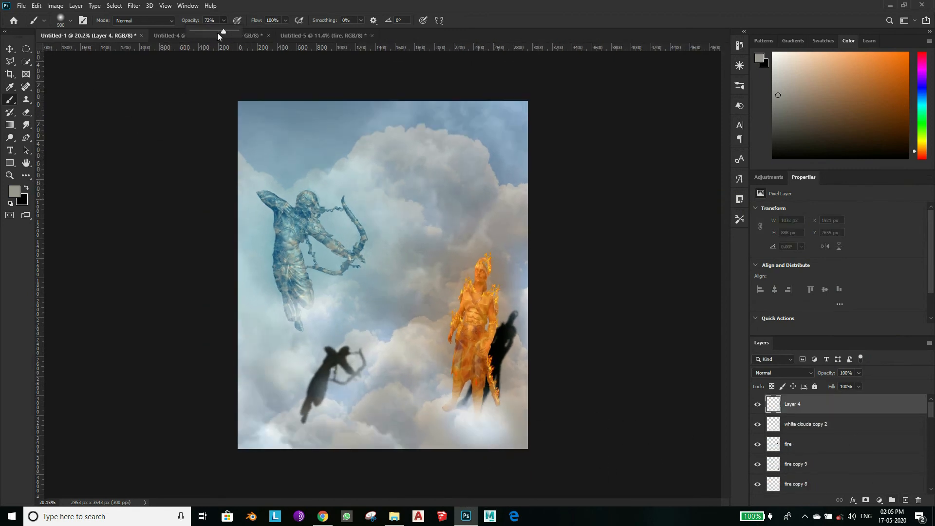
left_click_drag(218, 36, 212, 32)
left_click_drag(476, 428, 465, 434)
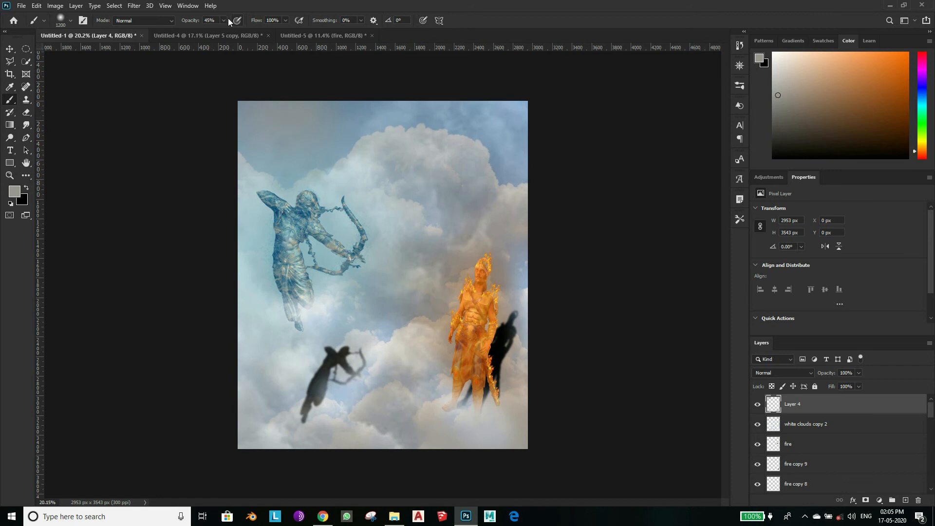
left_click_drag(285, 130, 331, 132)
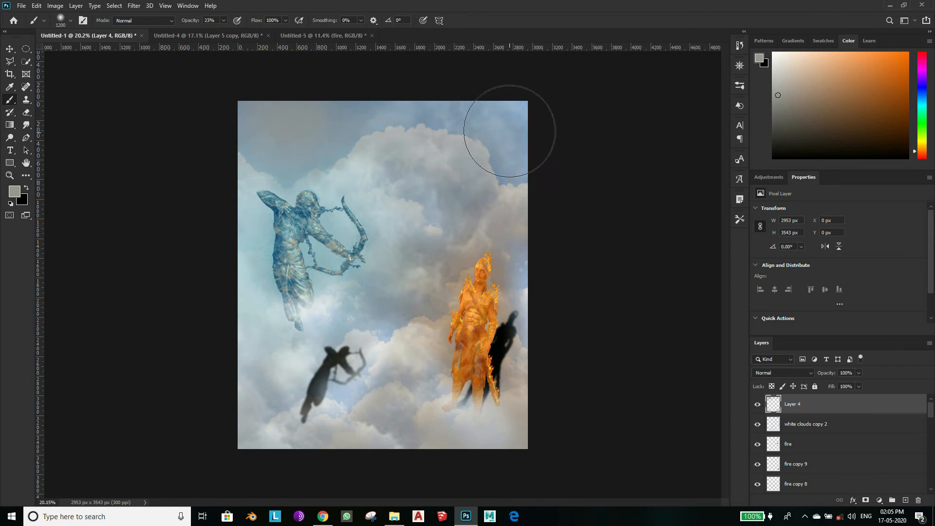
- Sample pale blue beside the archer and paint a soft glow over him on Layer 4 with a 2300 px brush at 23% opacity
scroll(824, 438, "down", 3)
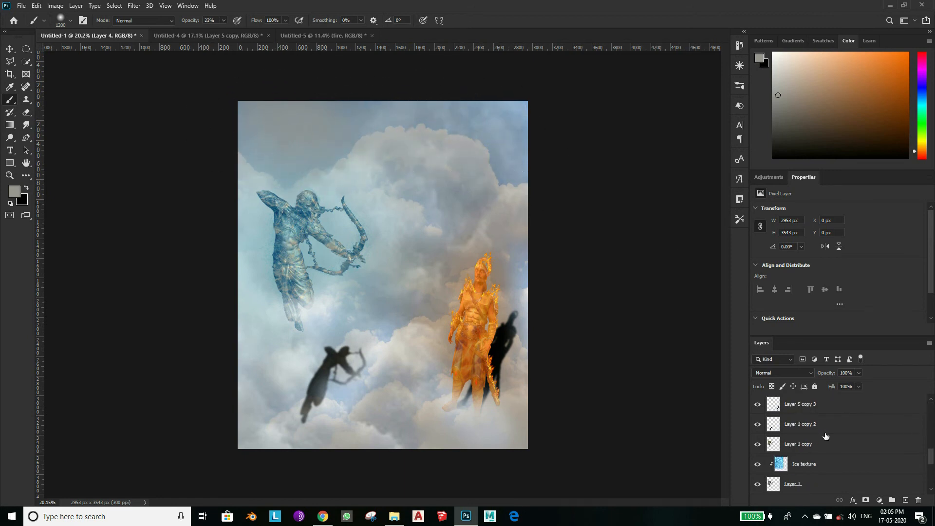
left_click(814, 428)
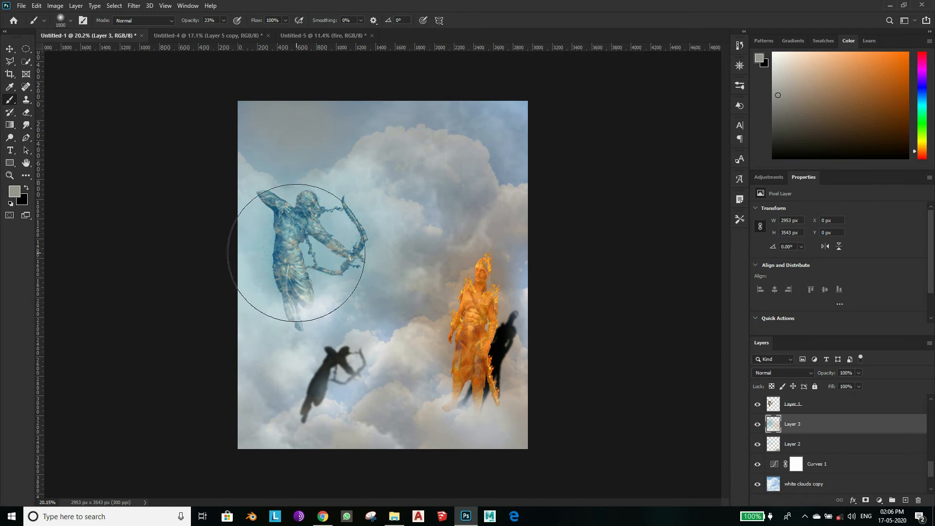
left_click(15, 191)
left_click(263, 236)
left_click(898, 189)
key("bracketright")
key("bracketright")
key("bracketright")
key("bracketright")
key("bracketright")
scroll(834, 430, "up", 3)
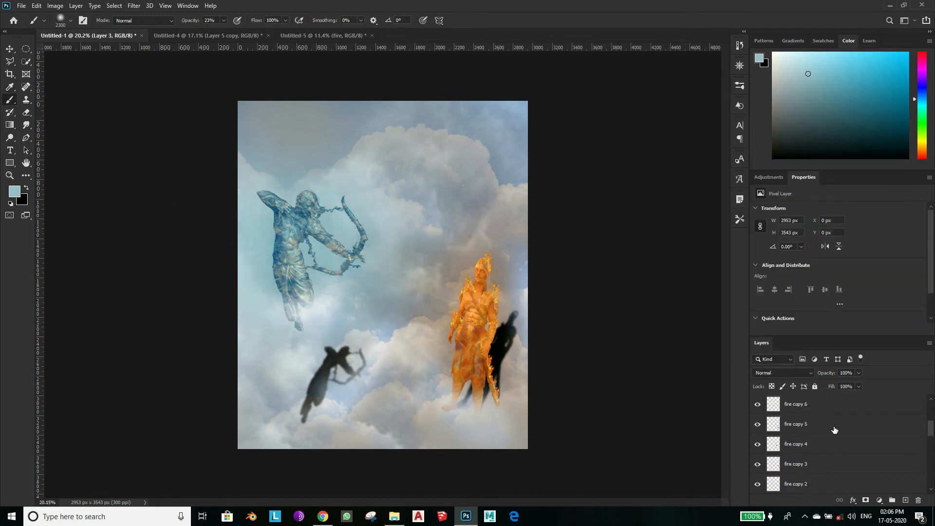
scroll(835, 430, "up", 3)
left_click(828, 406)
left_click(298, 256)
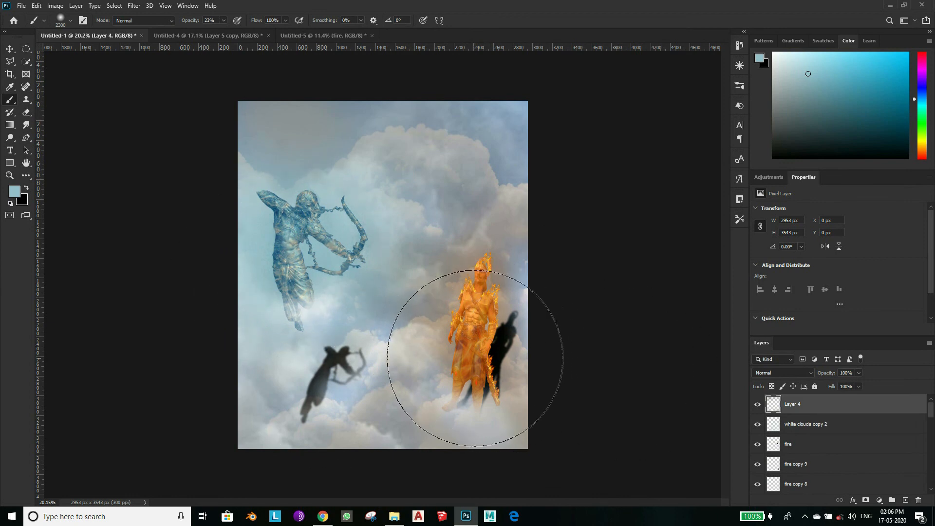
- Sample grey from the sky and paint haze over the upper sky at 23% opacity, reducing the brush from 2300 px to 500 px
scroll(476, 184, "down", 2)
left_click(14, 192)
left_click(323, 182)
key("Return")
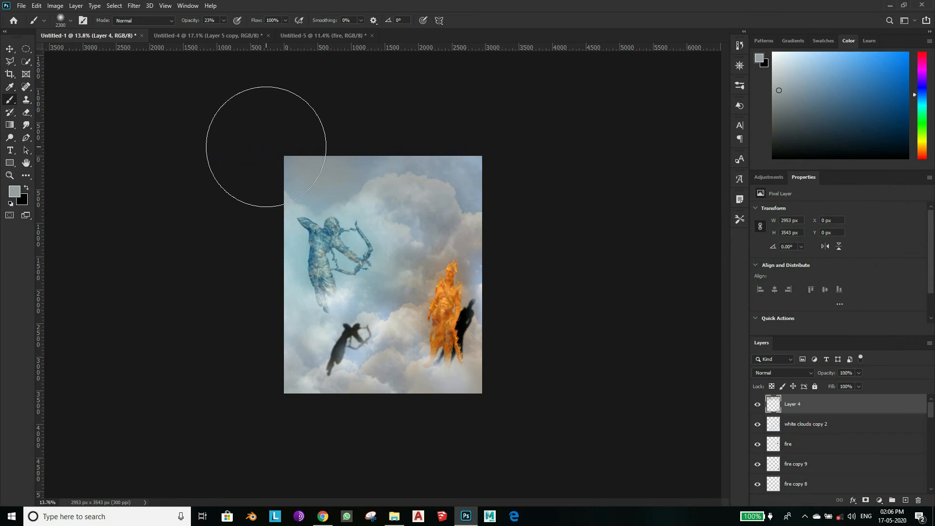
scroll(586, 224, "down", 1)
scroll(553, 233, "down", 1)
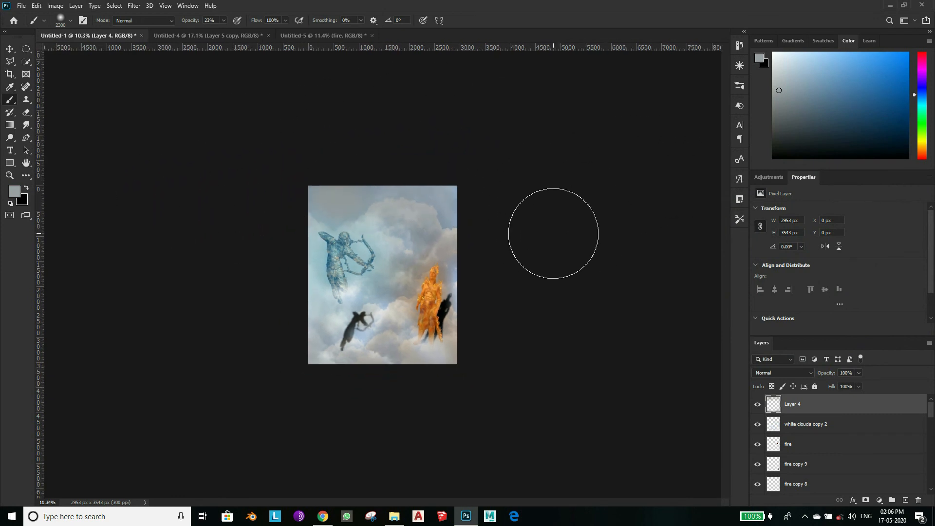
left_click(13, 192)
key("Return")
scroll(344, 334, "up", 6)
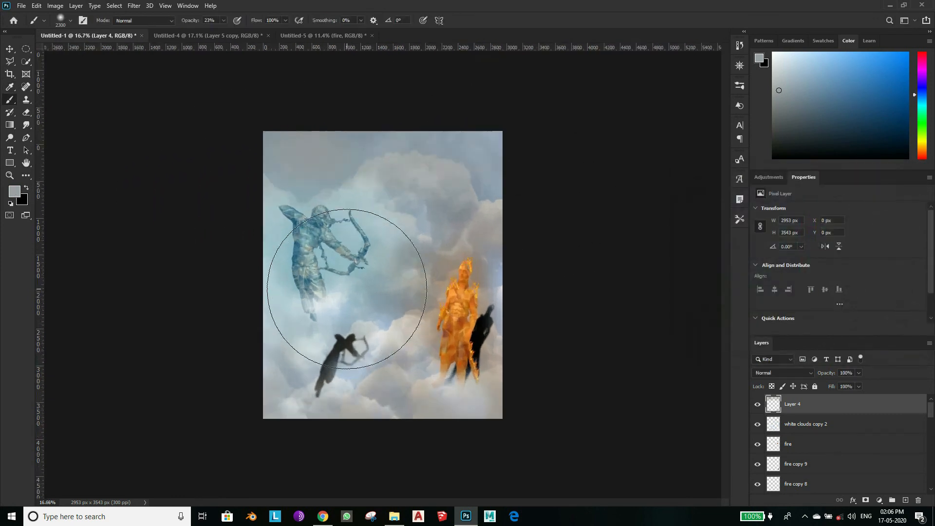
key("bracketleft")
key("bracketleft")
key("bracketleft")
scroll(234, 309, "down", 4)
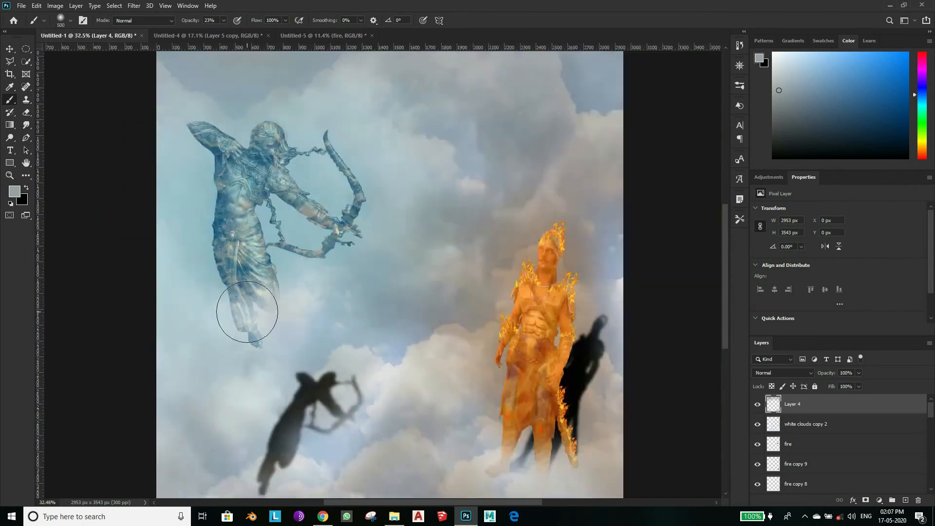
- Close the Untitled-4 document with the warrior cutout without saving its changes
left_click(255, 37)
left_click(268, 36)
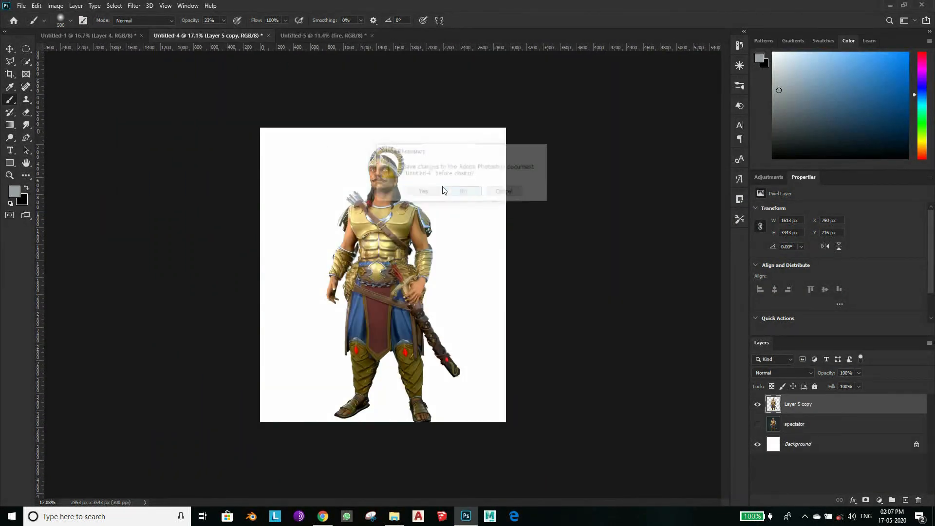
key("n")
- Create a new blank document for the lightning image
left_click(21, 6)
left_click(21, 6)
key("ctrl+n")
key("Return")
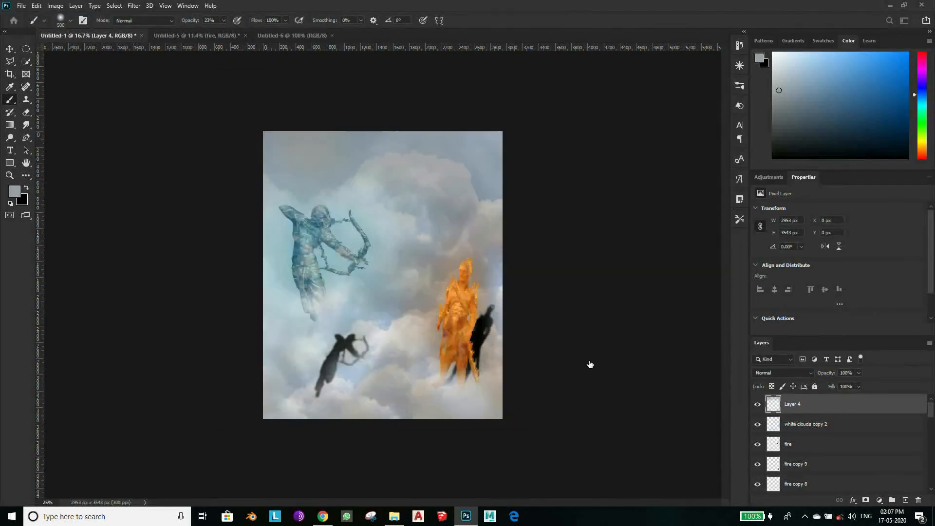
- Place the thunder image in the new document, scale it to 108.04%, shift it slightly sideways, and rasterize it
left_click(395, 518)
left_click_drag(436, 68, 380, 279)
scroll(380, 279, "down", 2)
left_click_drag(271, 408, 254, 430)
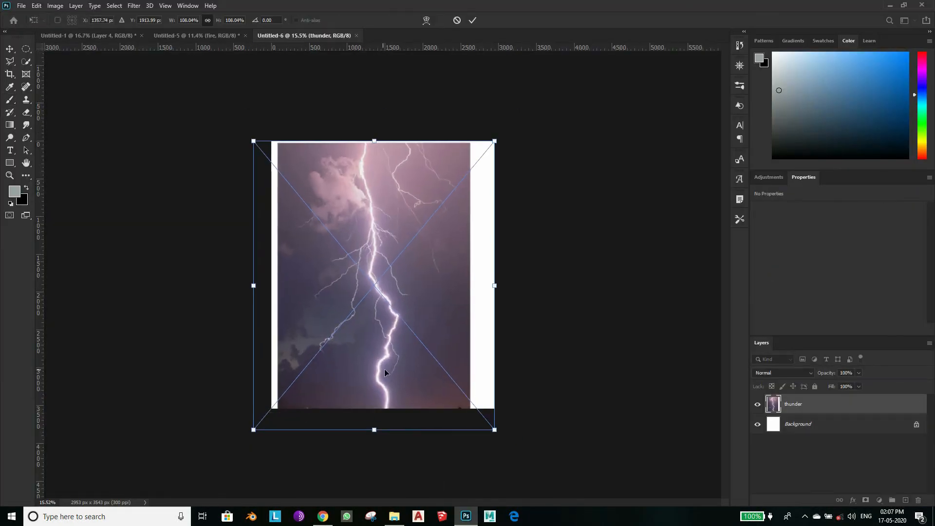
left_click_drag(384, 369, 393, 369)
left_click(472, 20)
right_click(822, 402)
key("Escape")
- Bring the thunder layer into the Untitled-1 composite, on top of the layer stack
key("v")
left_click_drag(406, 234, 492, 265)
scroll(460, 243, "down", 3)
- Scale the thunder layer to 123.98% and rotate it 26.81° so the bolt runs diagonally between the archer and the warrior
key("ctrl+t")
left_click_drag(434, 302, 431, 339)
left_click_drag(446, 230, 452, 221)
left_click_drag(516, 162, 542, 150)
left_click_drag(491, 357, 477, 364)
left_click_drag(481, 428, 473, 431)
mouse_move(402, 344)
left_mouse_down()
mouse_move(386, 359)
mouse_move(394, 359)
left_mouse_up()
left_click_drag(570, 176, 573, 207)
left_click_drag(403, 330, 409, 331)
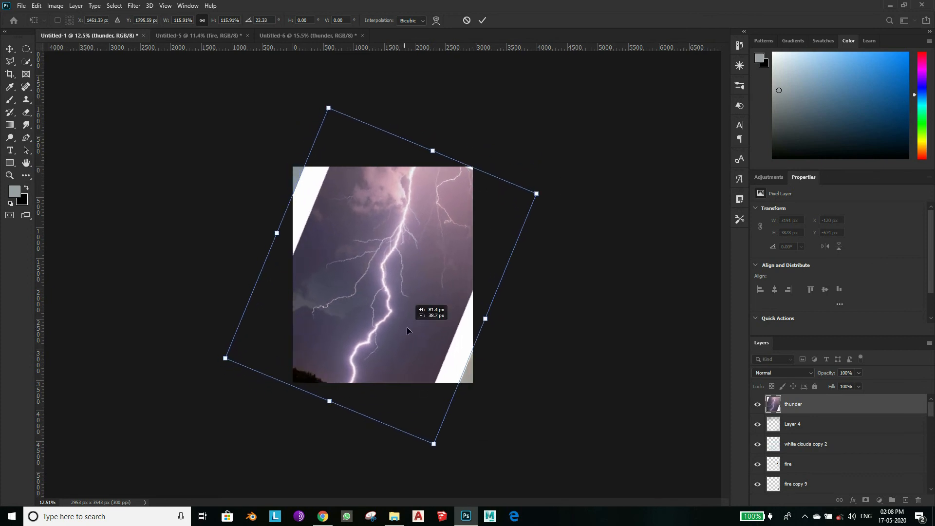
left_click_drag(433, 444, 444, 455)
key("Return")
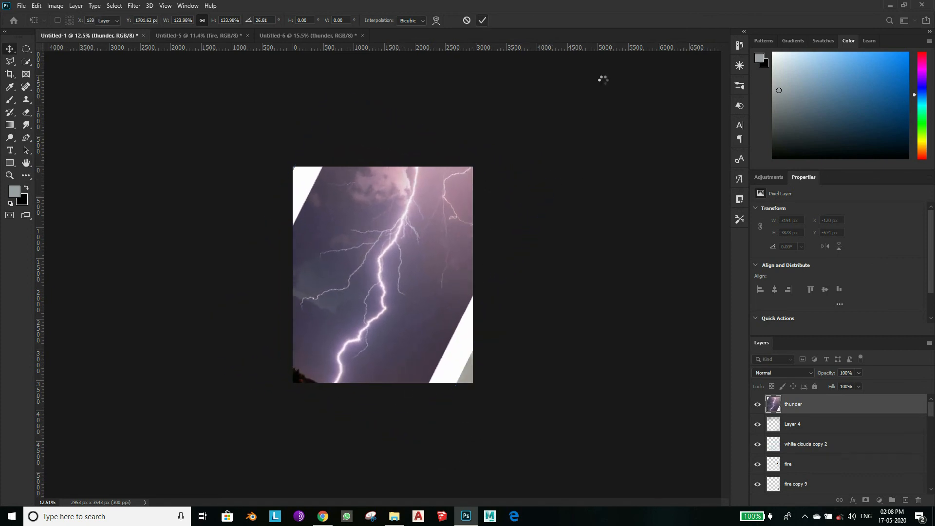
- Set the thunder layer to Screen blending and erase its white corners and edges with a 1300 px eraser at 65% opacity
left_click(782, 372)
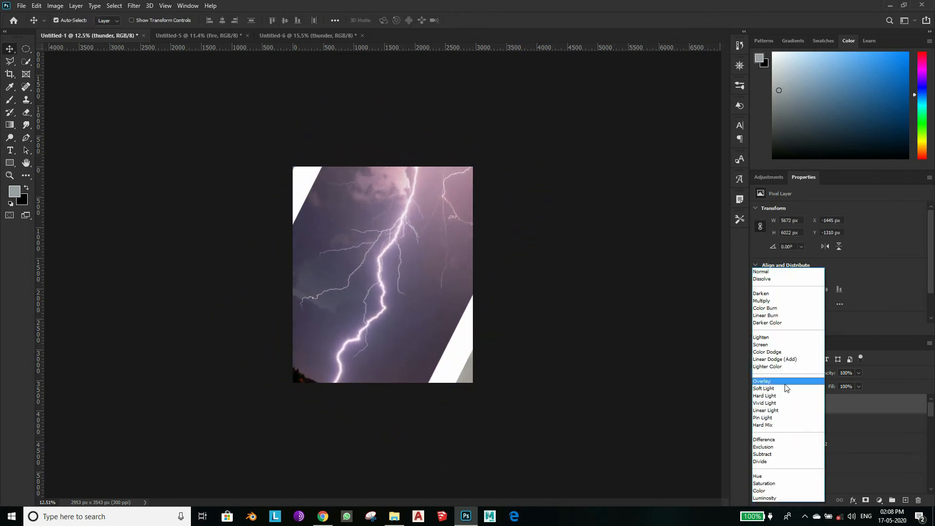
left_click(769, 345)
key("e")
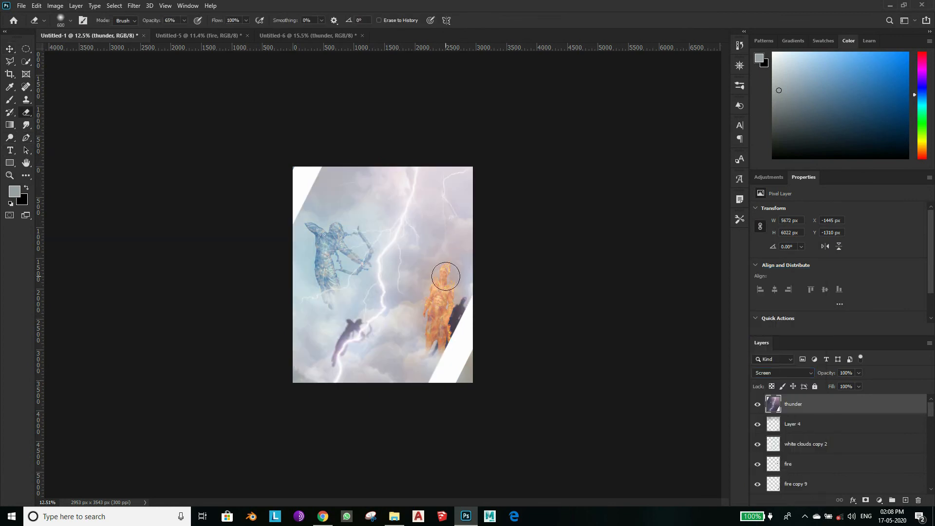
key("]")
mouse_move(421, 382)
left_mouse_down()
mouse_move(452, 404)
mouse_move(483, 312)
mouse_move(469, 295)
mouse_move(388, 388)
left_mouse_up()
mouse_move(260, 393)
left_mouse_down()
mouse_move(247, 299)
mouse_move(261, 248)
mouse_move(288, 225)
mouse_move(298, 192)
left_mouse_up()
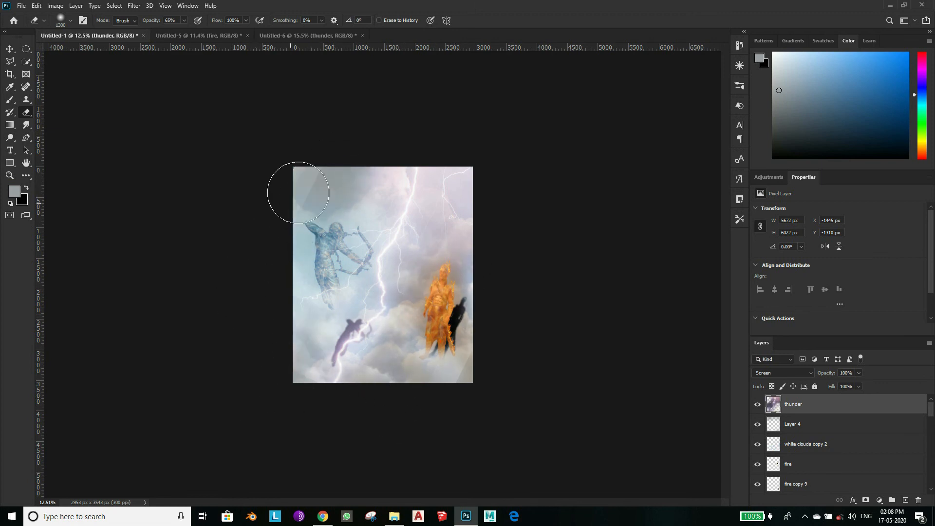
- Reduce the eraser to 700 px and clean up the remaining thunder haze around the bolt and canvas edges
scroll(376, 167, "up", 4)
key("bracketleft")
key("bracketleft")
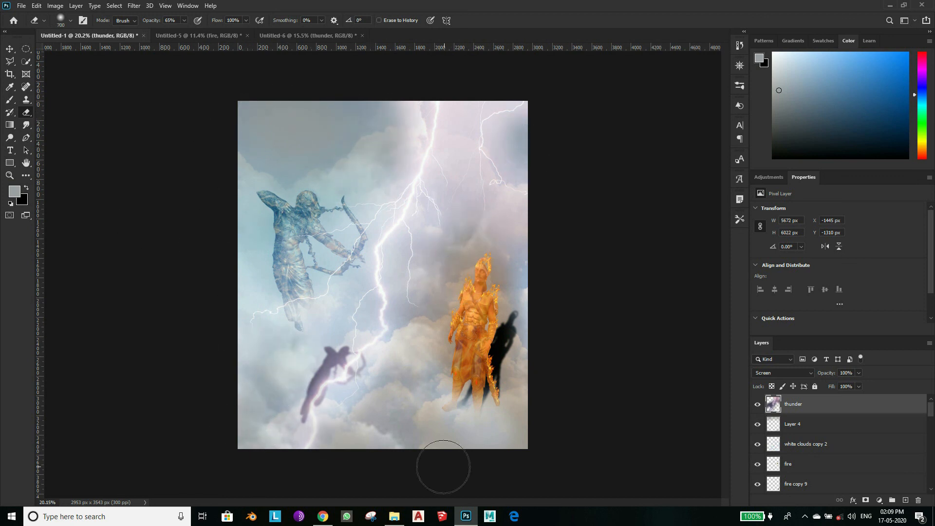
- Erase the bright thunder haze between the main bolt and the right-hand branch, down to above the warrior, with a 400 px eraser
key("bracketright")
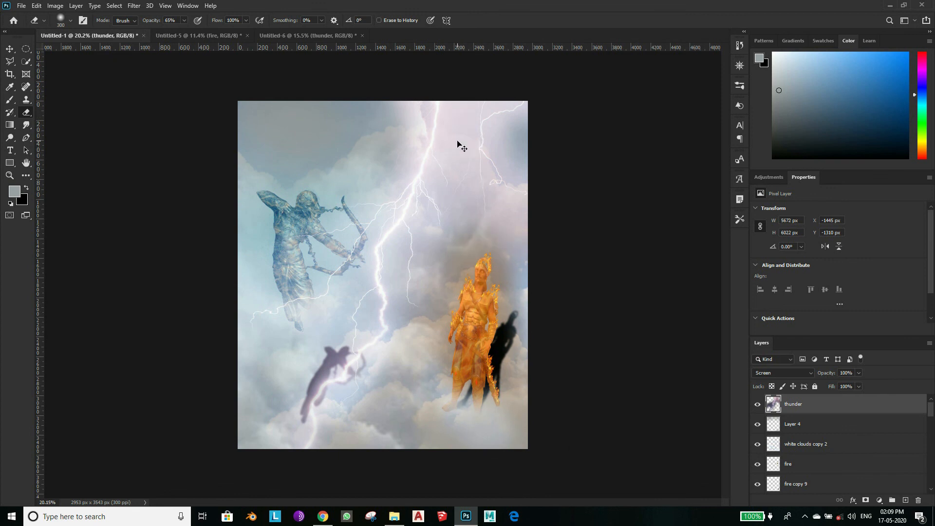
left_click_drag(459, 129, 458, 267)
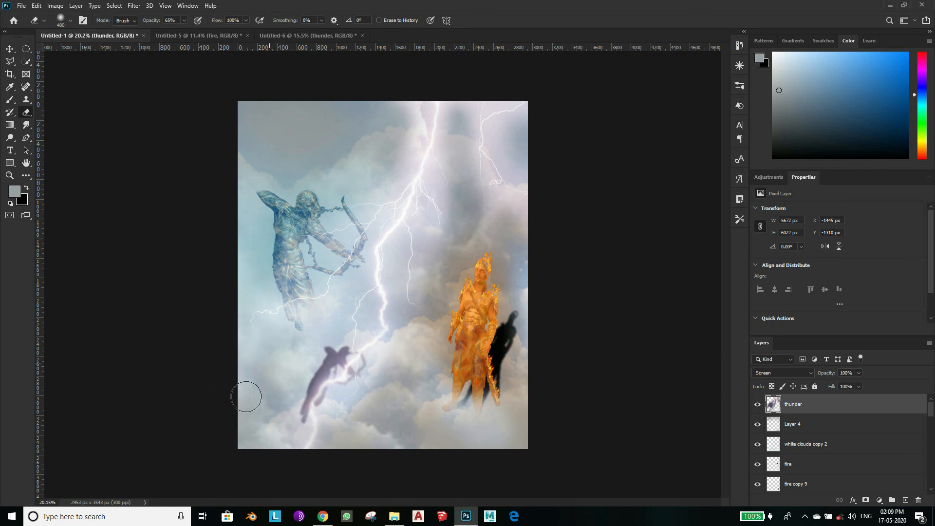
key("ctrl+minus")
key("ctrl+minus")
left_click(769, 177)
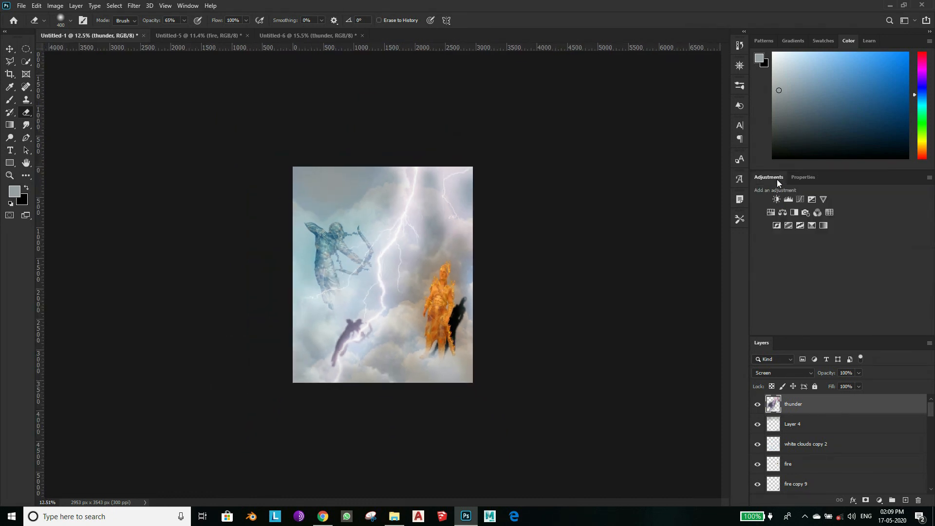
left_click(800, 199)
key("ctrl+z")
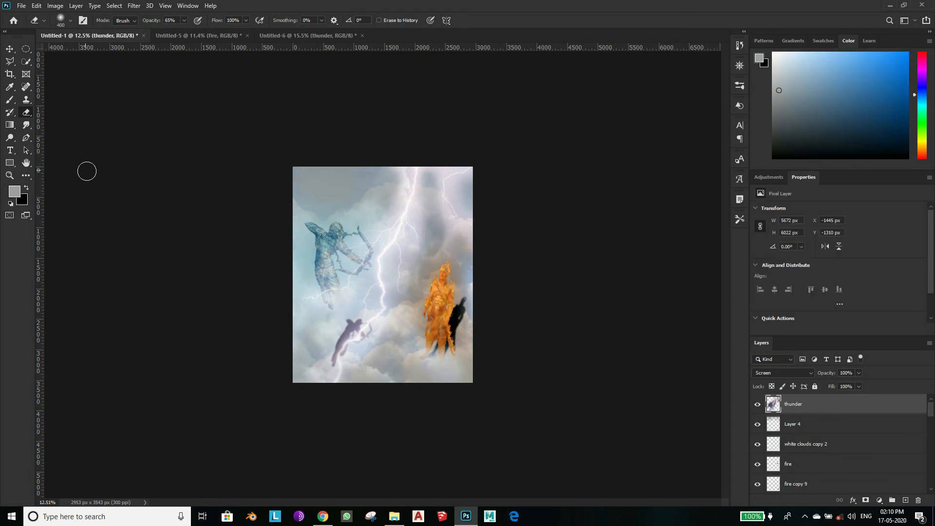
- Add a Curves adjustment layer above the thunder layer and pull the RGB curve's midpoint slightly down to darken the composite
left_click(769, 177)
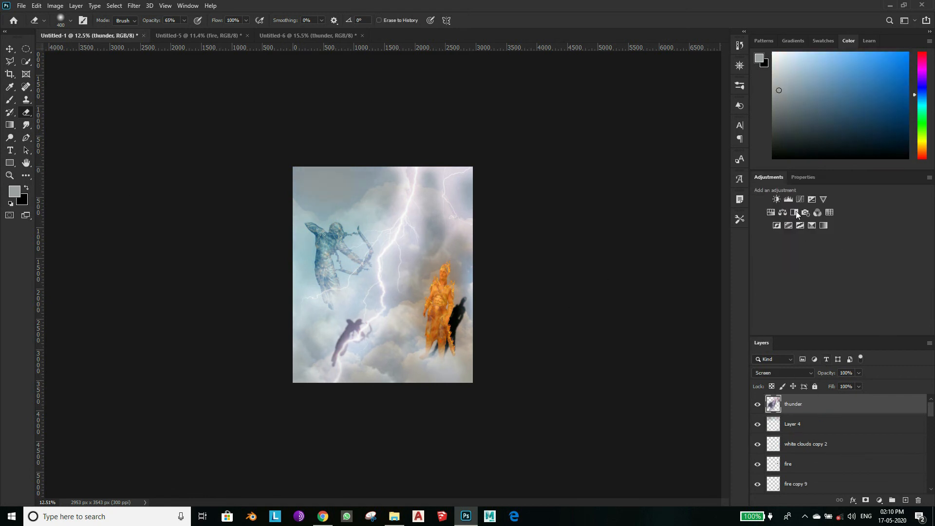
left_click(800, 200)
left_click_drag(859, 284, 857, 289)
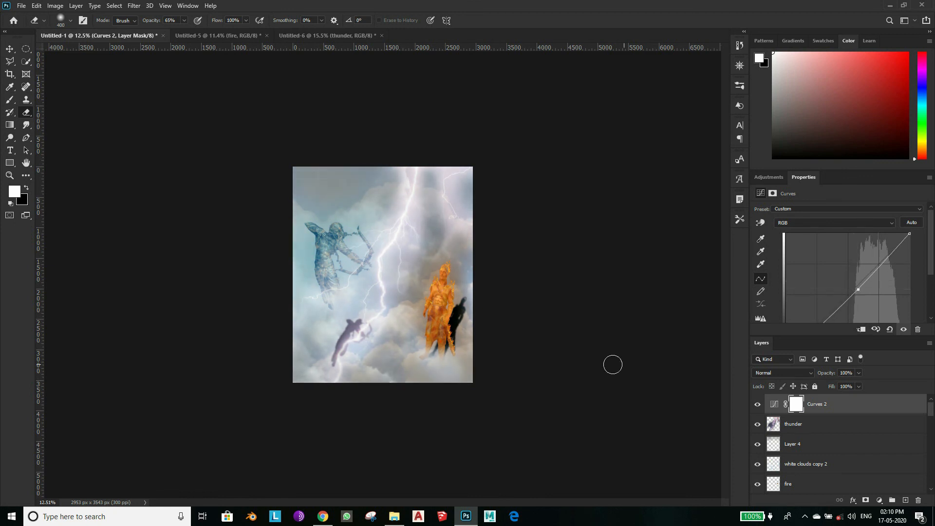
scroll(476, 231, "down", 1)
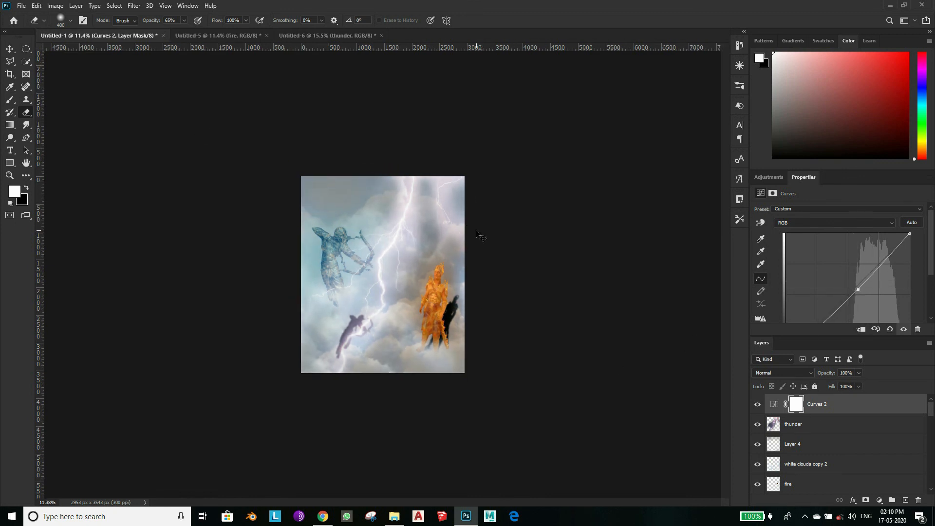
- Set the eraser opacity to 46% and erase haze on the thunder layer beside the upper bolt and in the sky around the warrior
scroll(477, 231, "up", 9)
left_click(799, 428)
scroll(500, 236, "down", 2)
scroll(428, 142, "up", 3)
left_click_drag(402, 88, 396, 166)
key("4")
key("6")
left_click_drag(483, 76, 470, 177)
mouse_move(534, 228)
left_mouse_down()
mouse_move(560, 234)
mouse_move(560, 259)
left_mouse_up()
- Reduce the eraser to 250 px and erase the remaining thunder haze between the main bolt, its side branch and the warrior
key("bracketleft")
key("bracketleft")
left_click_drag(432, 266, 456, 347)
left_click(434, 258)
left_click_drag(453, 227, 462, 273)
left_click_drag(471, 376, 465, 169)
left_click_drag(421, 155, 420, 202)
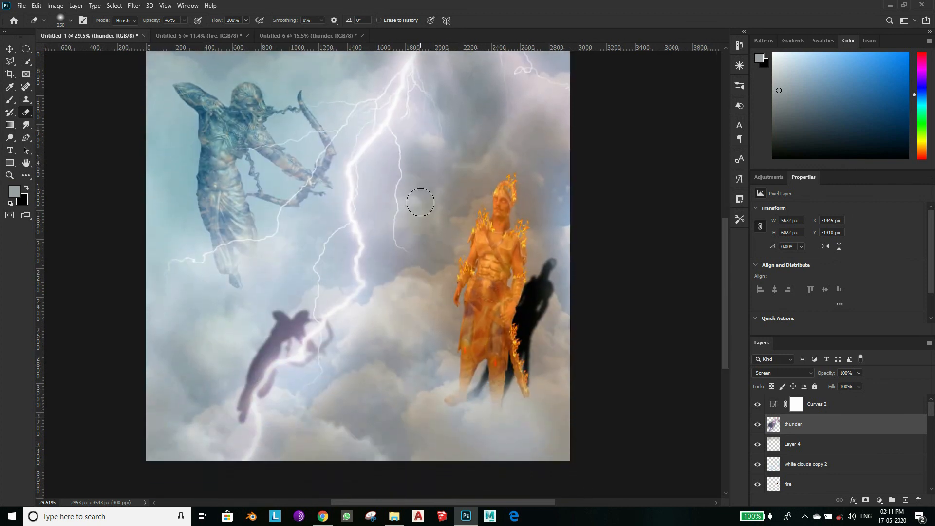
mouse_move(381, 160)
left_mouse_down()
mouse_move(374, 201)
mouse_move(372, 174)
mouse_move(382, 261)
left_mouse_up()
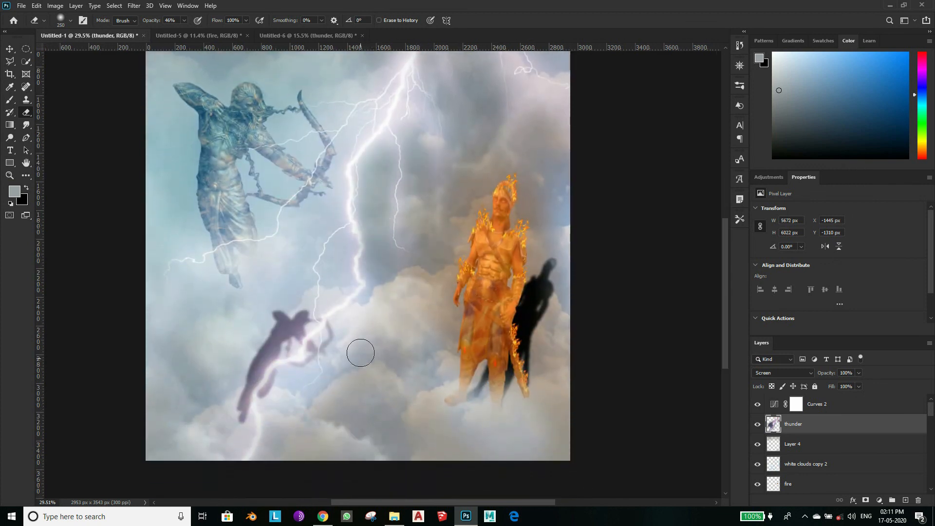
scroll(536, 268, "down", 3)
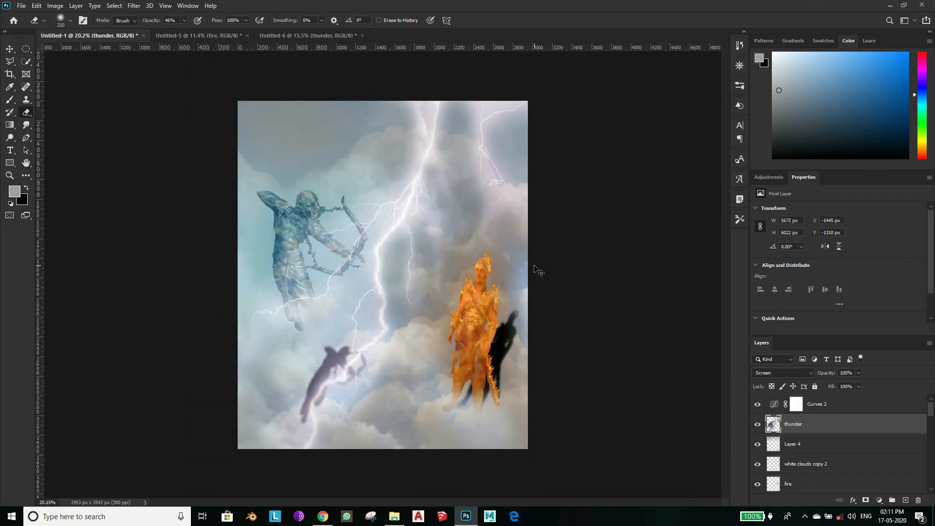